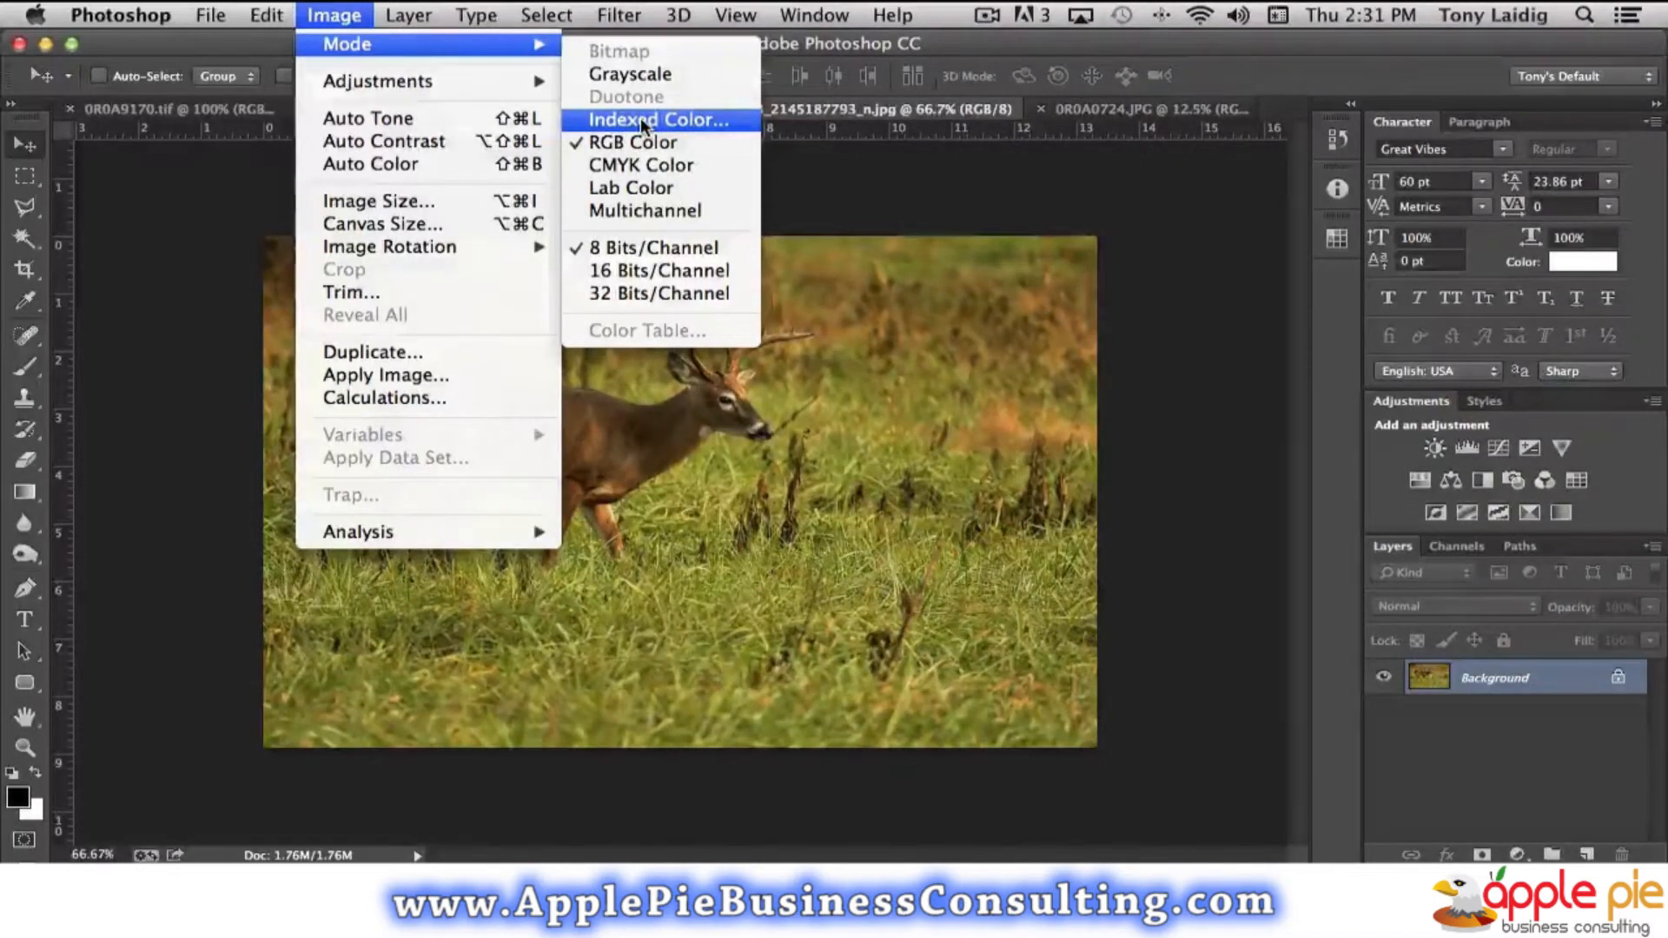
- Try converting the deer photo to Indexed Color with the Local (Selective) palette and 16 colors, and undo the conversion
{"action": "left_click", "coordinate": [639, 118]}
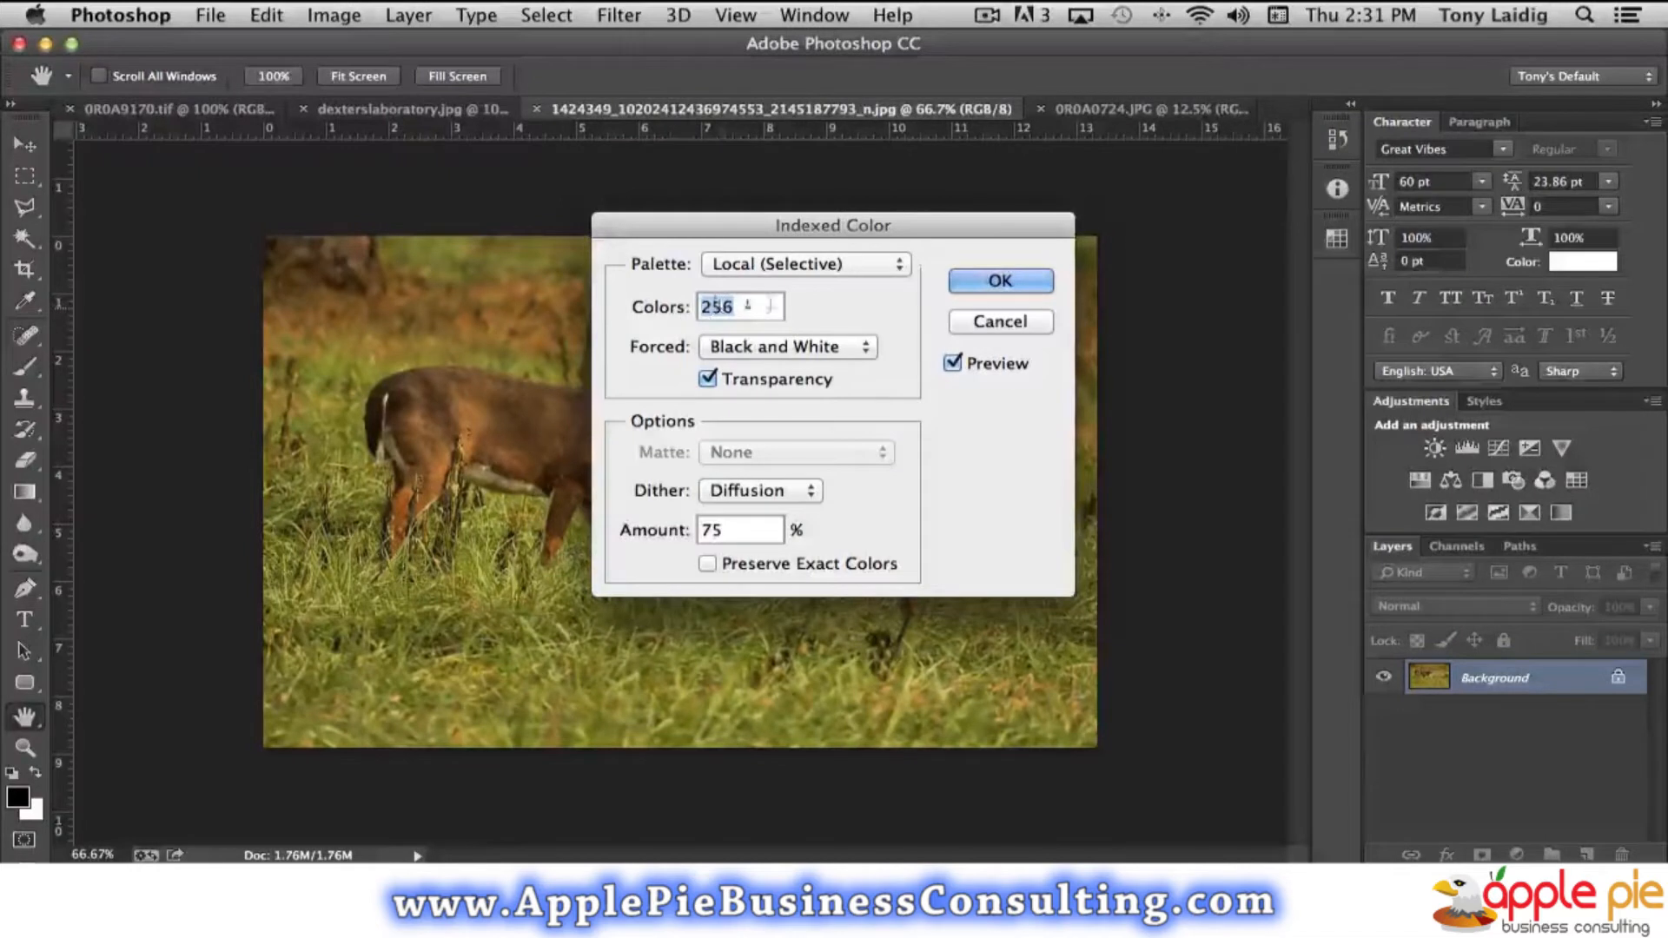
{"action": "left_click", "coordinate": [760, 308]}
{"action": "double_click", "coordinate": [764, 308]}
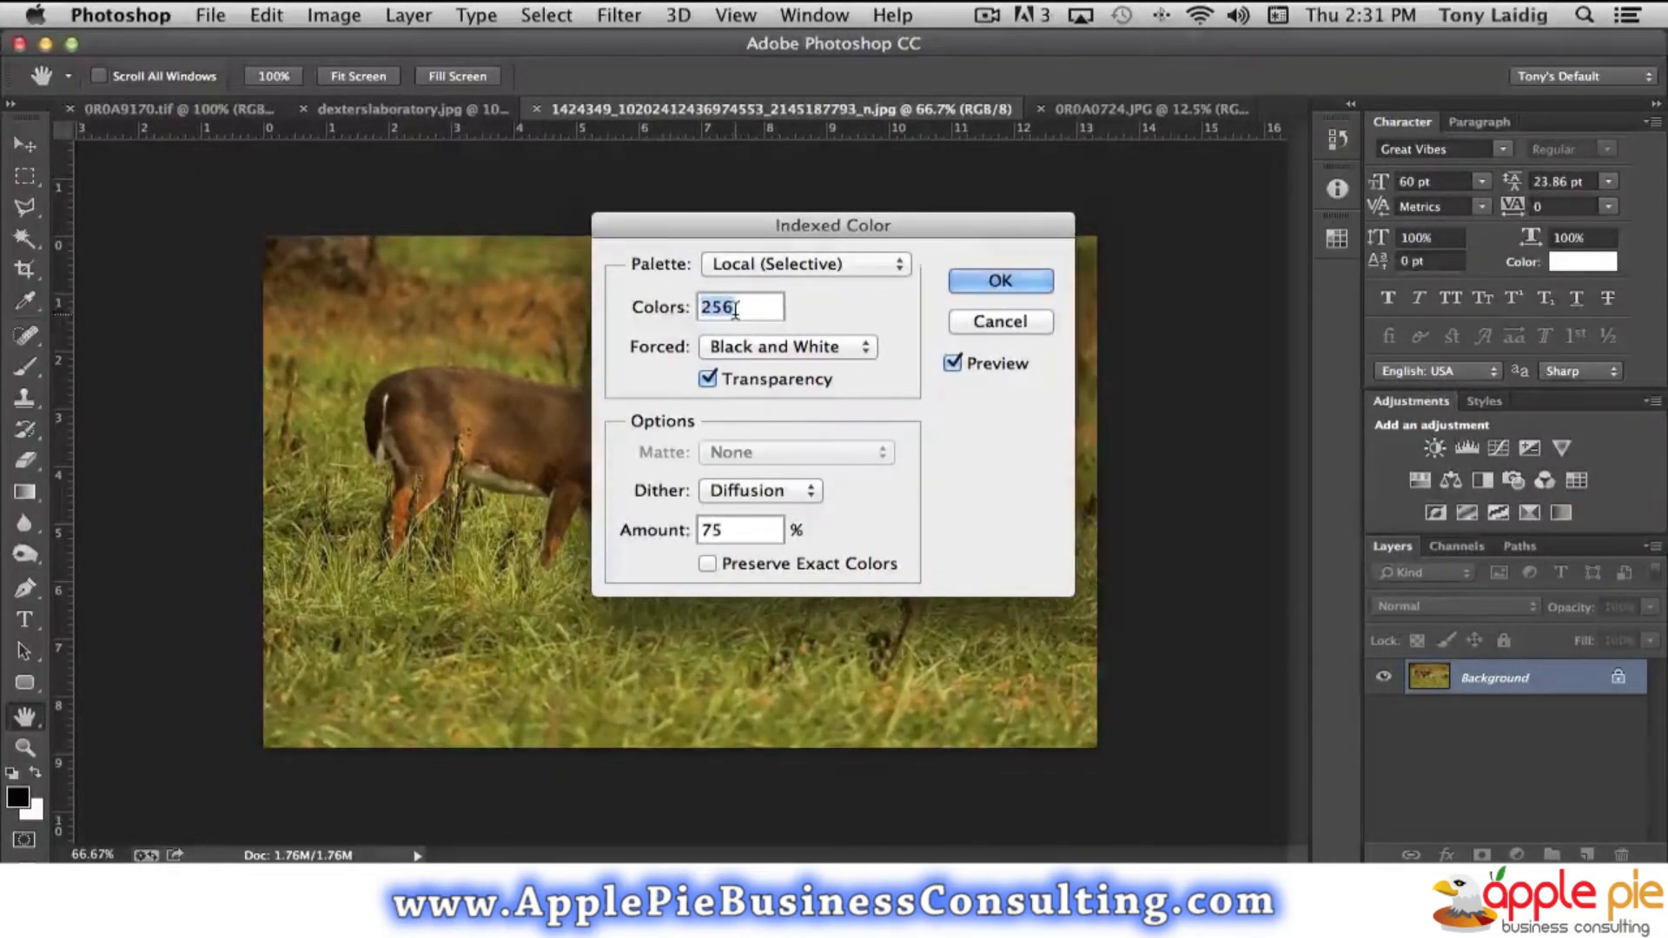
{"action": "left_click", "coordinate": [835, 265]}
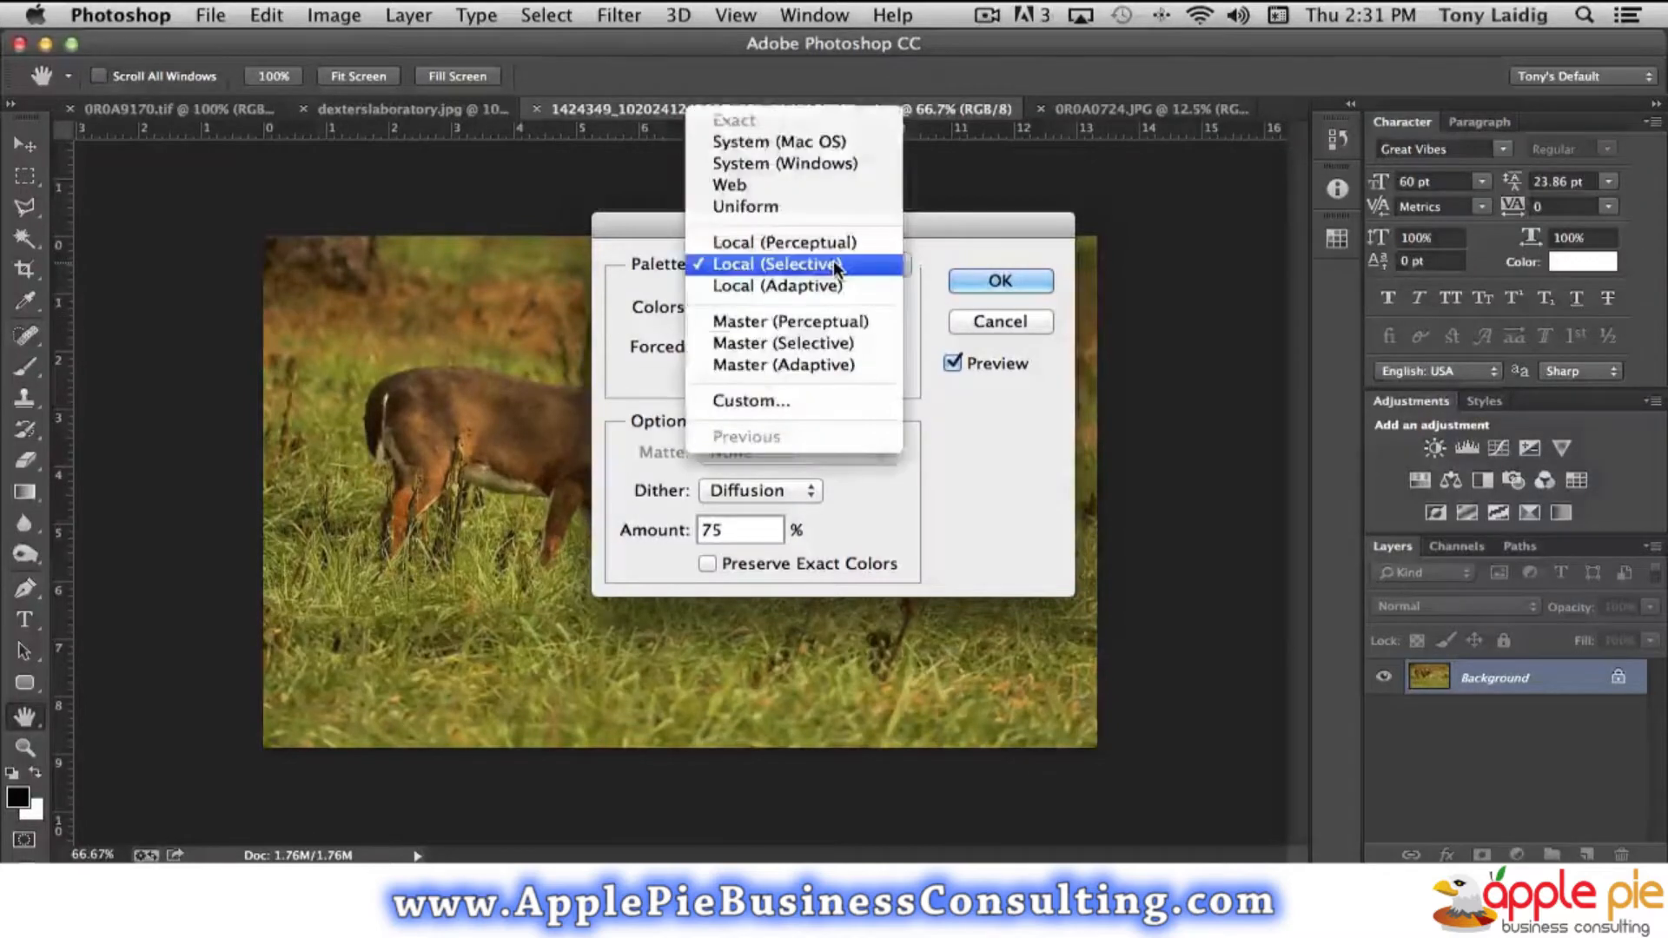
{"action": "left_click", "coordinate": [925, 424]}
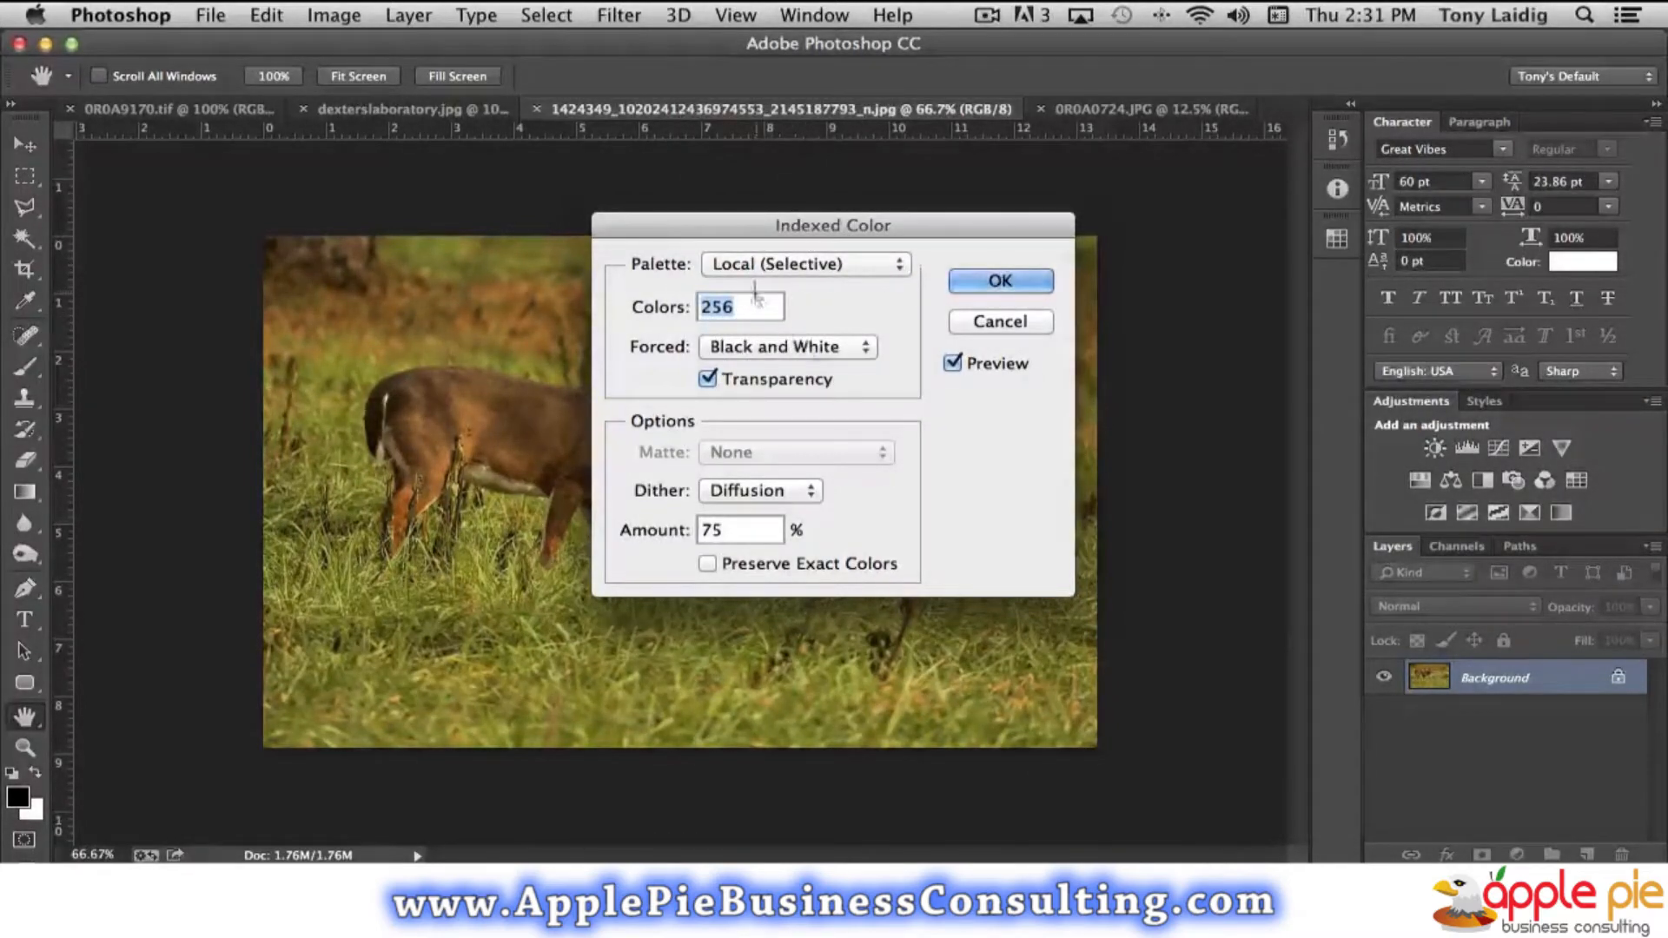
{"action": "type", "text": "16"}
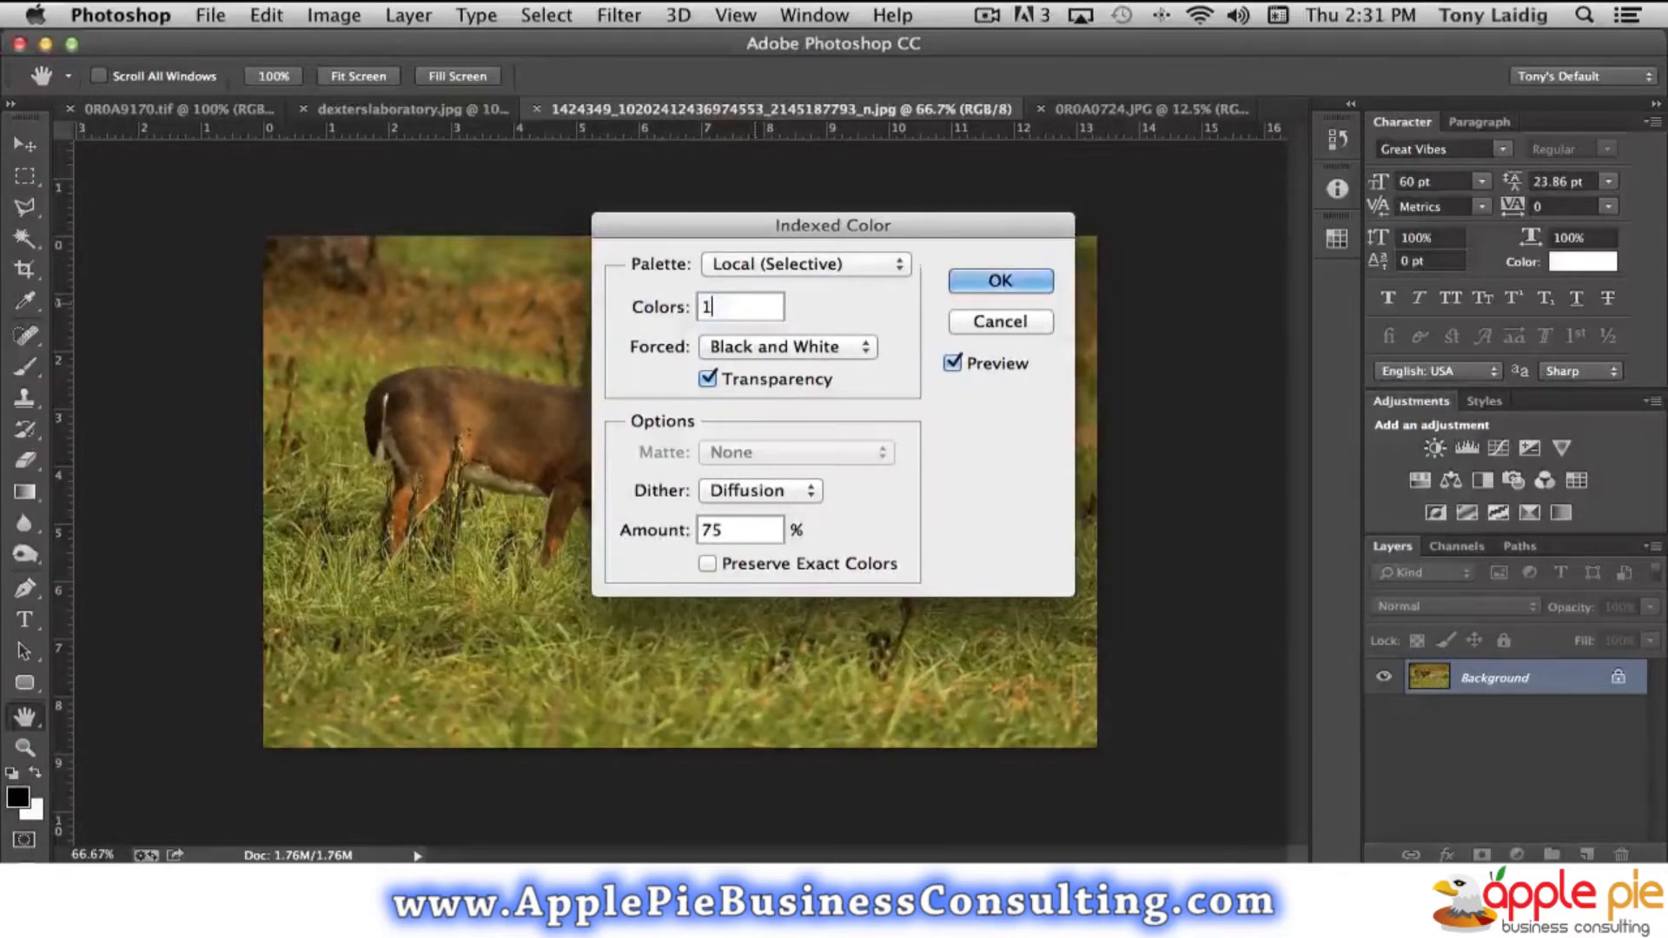
{"action": "left_click", "coordinate": [998, 281]}
{"action": "key", "text": "v"}
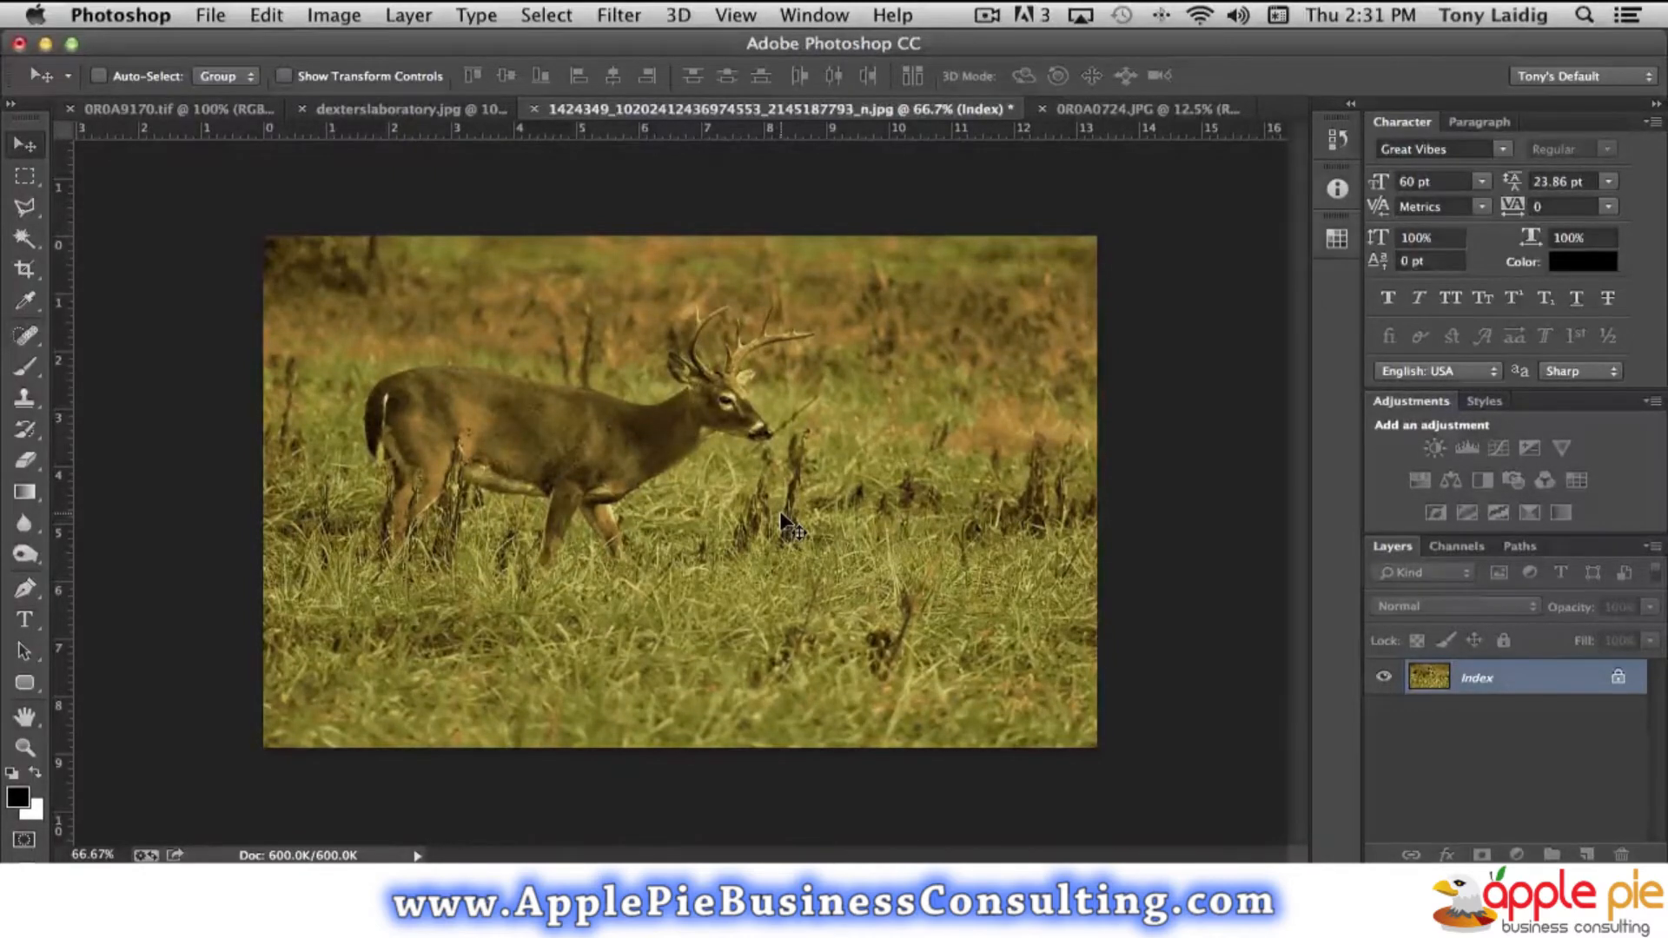
{"action": "key", "text": "super+z"}
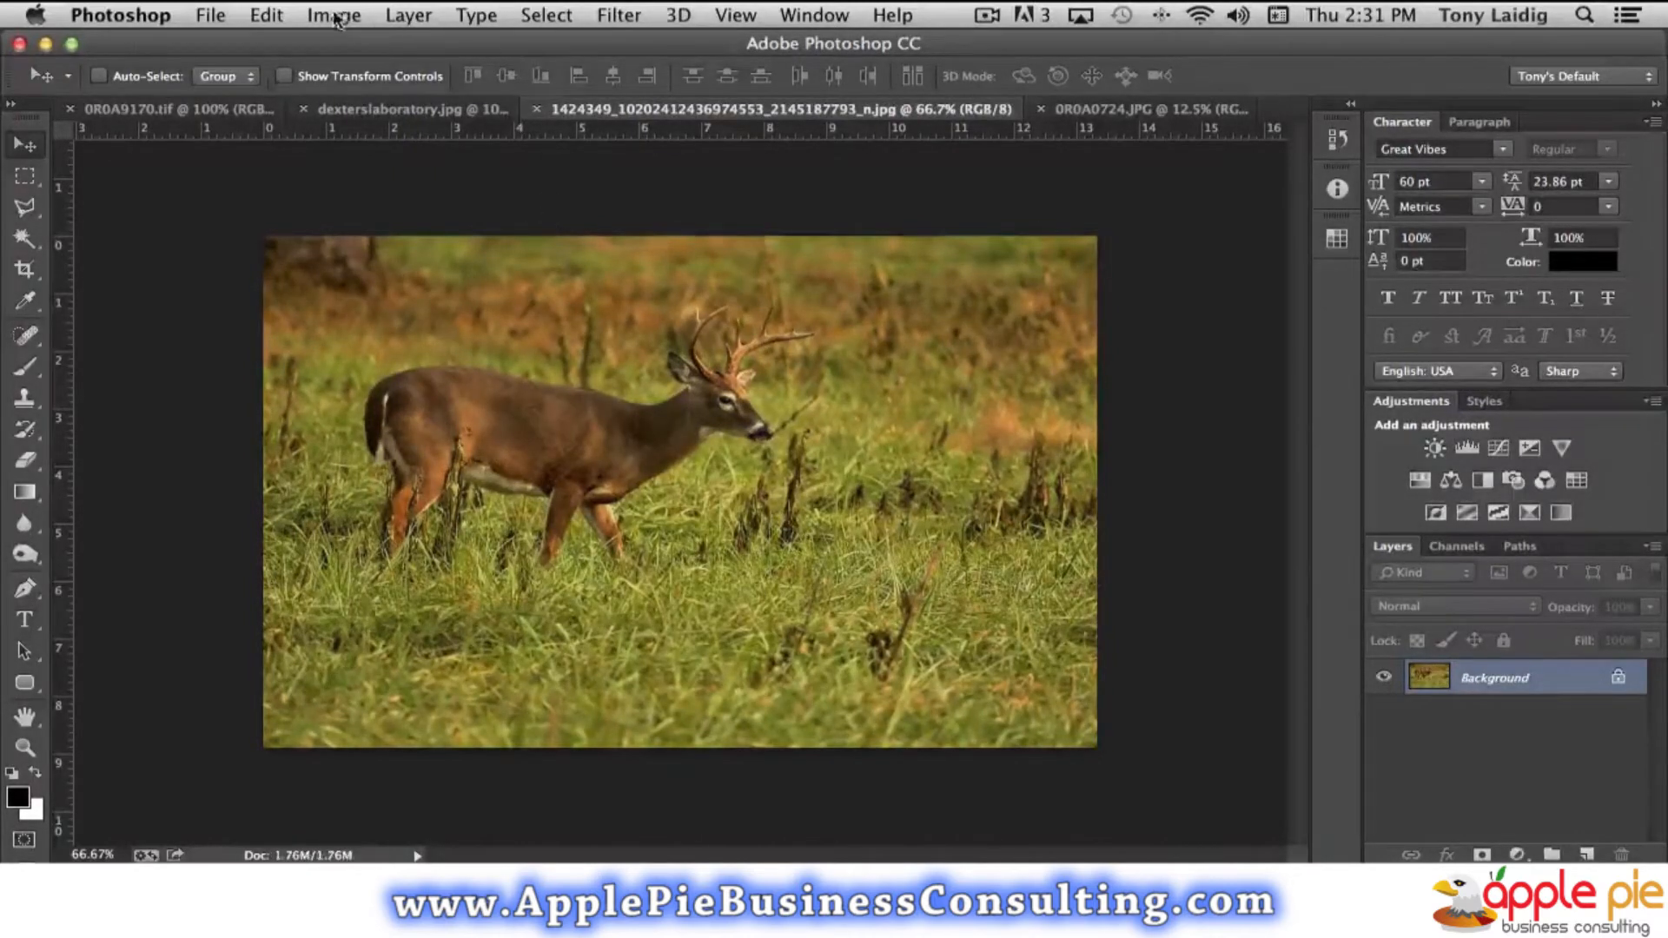
- Try an Indexed Color conversion of the deer photo limited to 8 colors, and undo it
{"action": "left_click", "coordinate": [334, 15]}
{"action": "mouse_move", "coordinate": [365, 44]}
{"action": "left_click", "coordinate": [653, 122]}
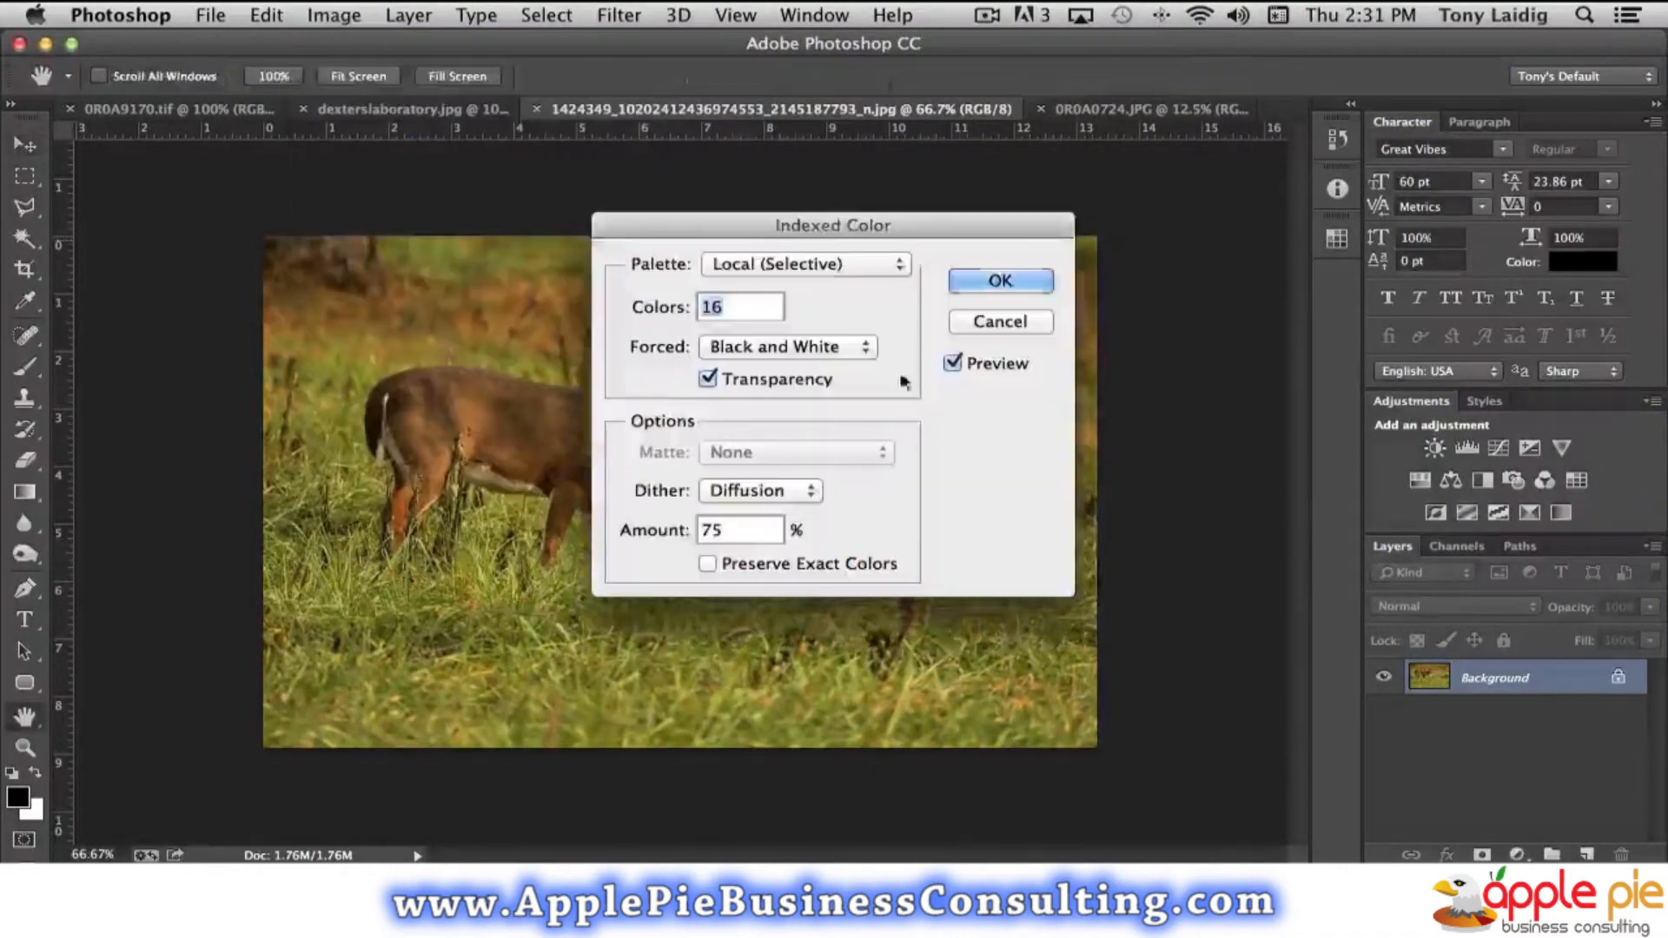
{"action": "left_click", "coordinate": [1001, 279]}
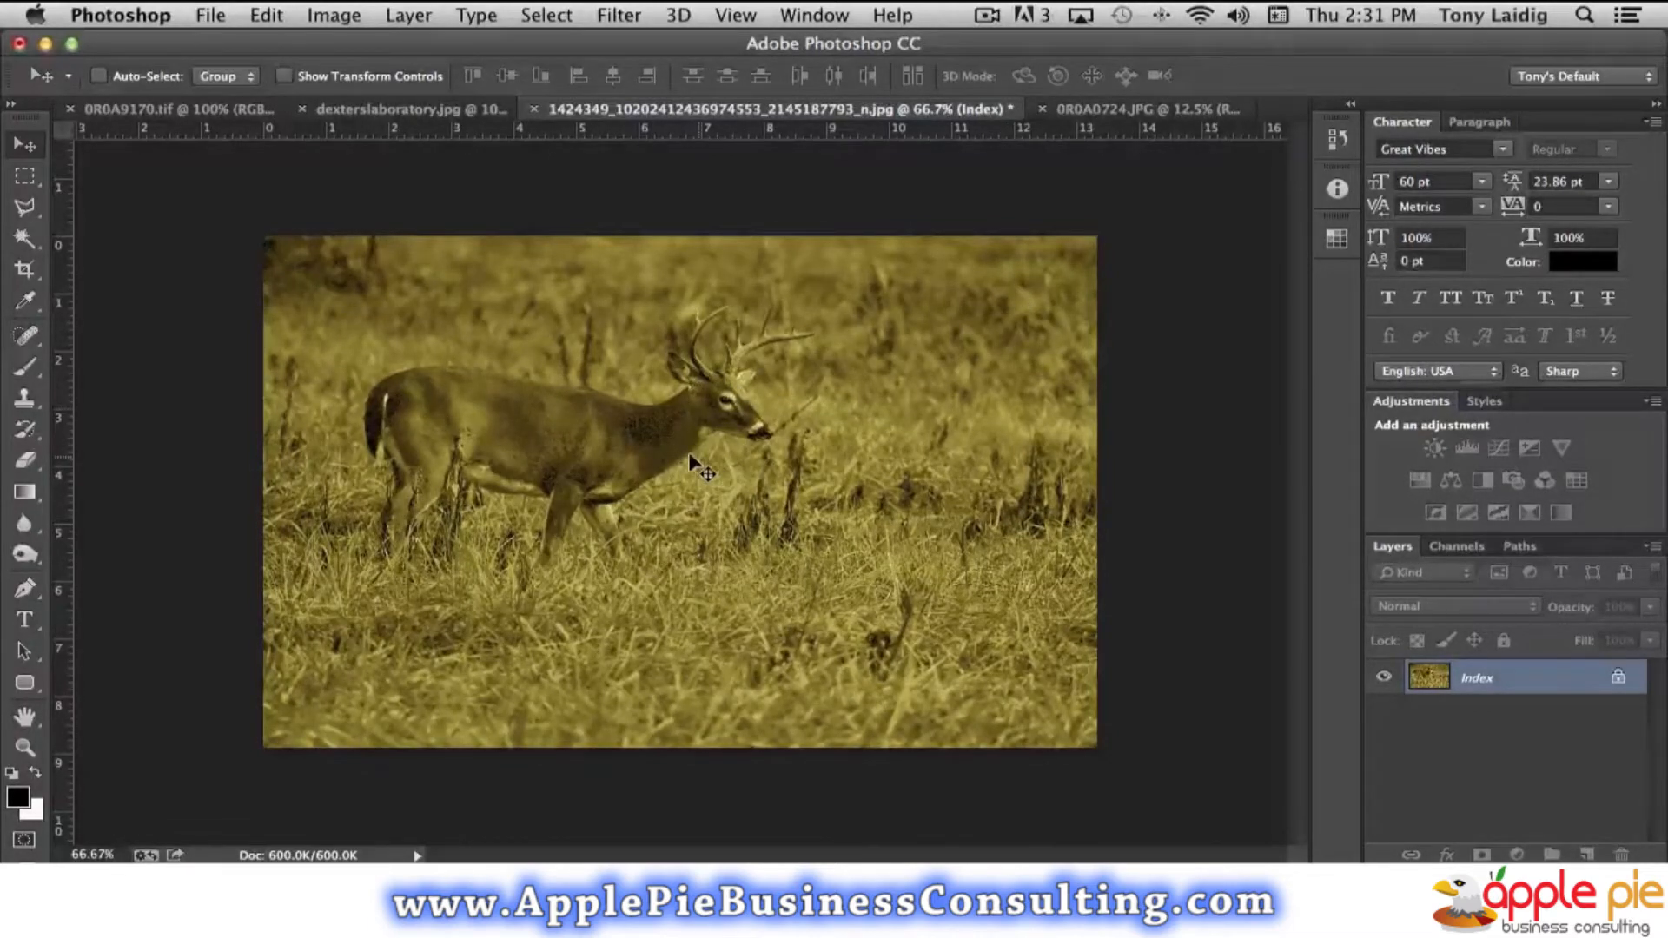
{"action": "key", "text": "super+z"}
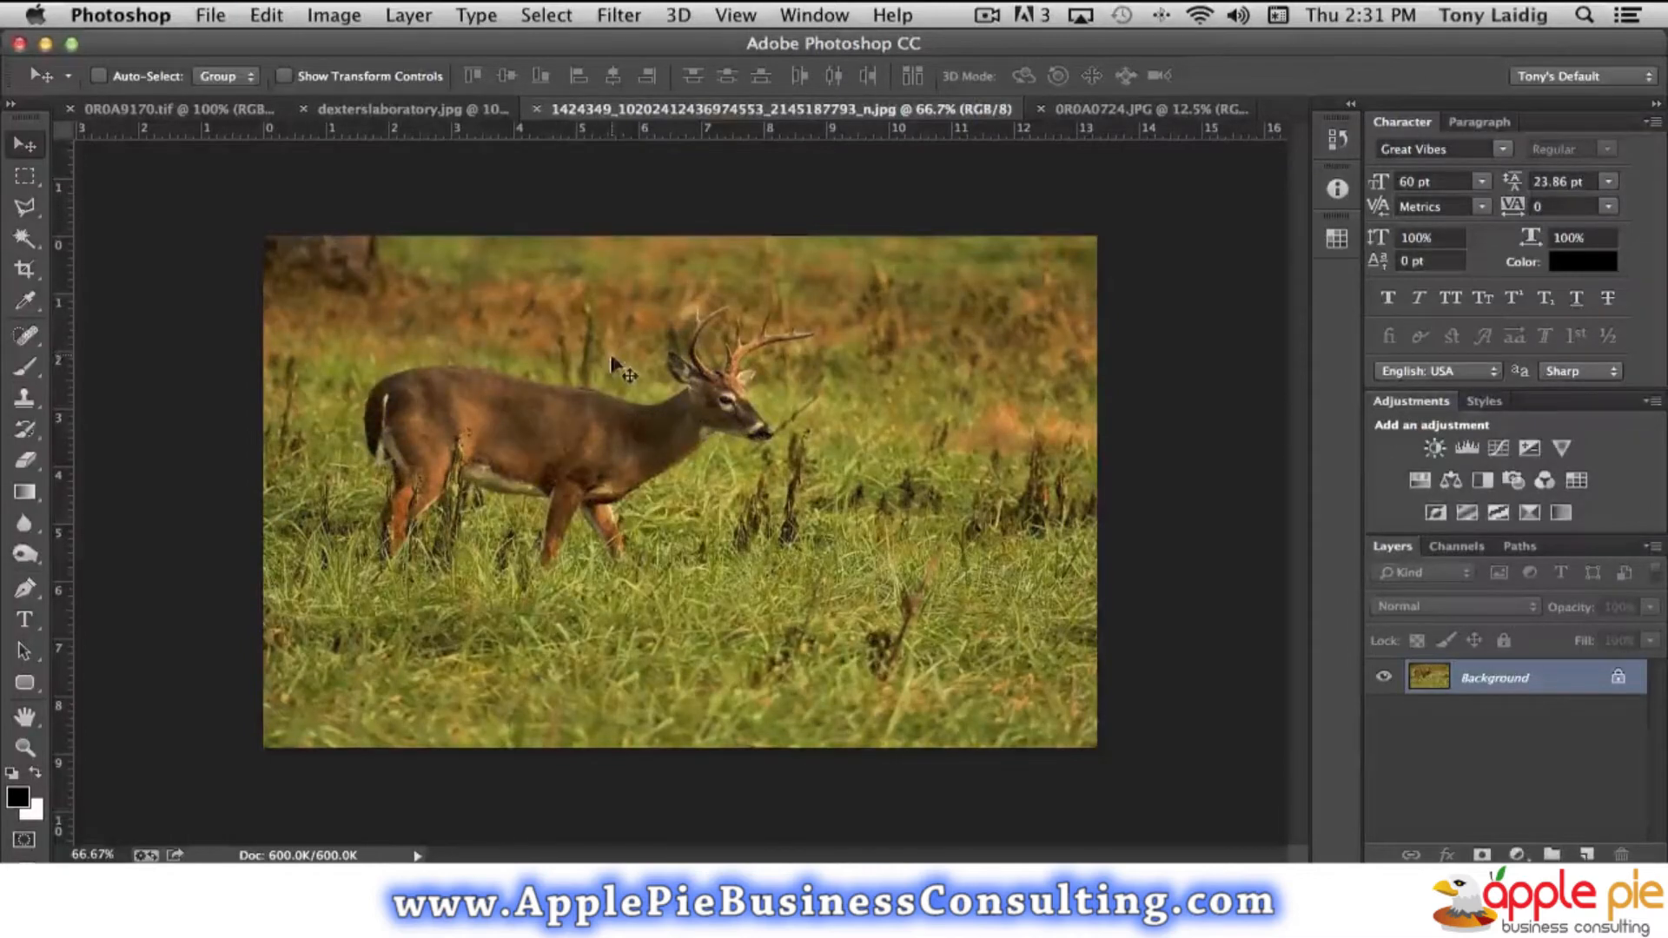
- Try an Indexed Color conversion of the deer photo with 256 colors, and undo it to return to RGB
{"action": "left_click", "coordinate": [354, 15]}
{"action": "mouse_move", "coordinate": [486, 43]}
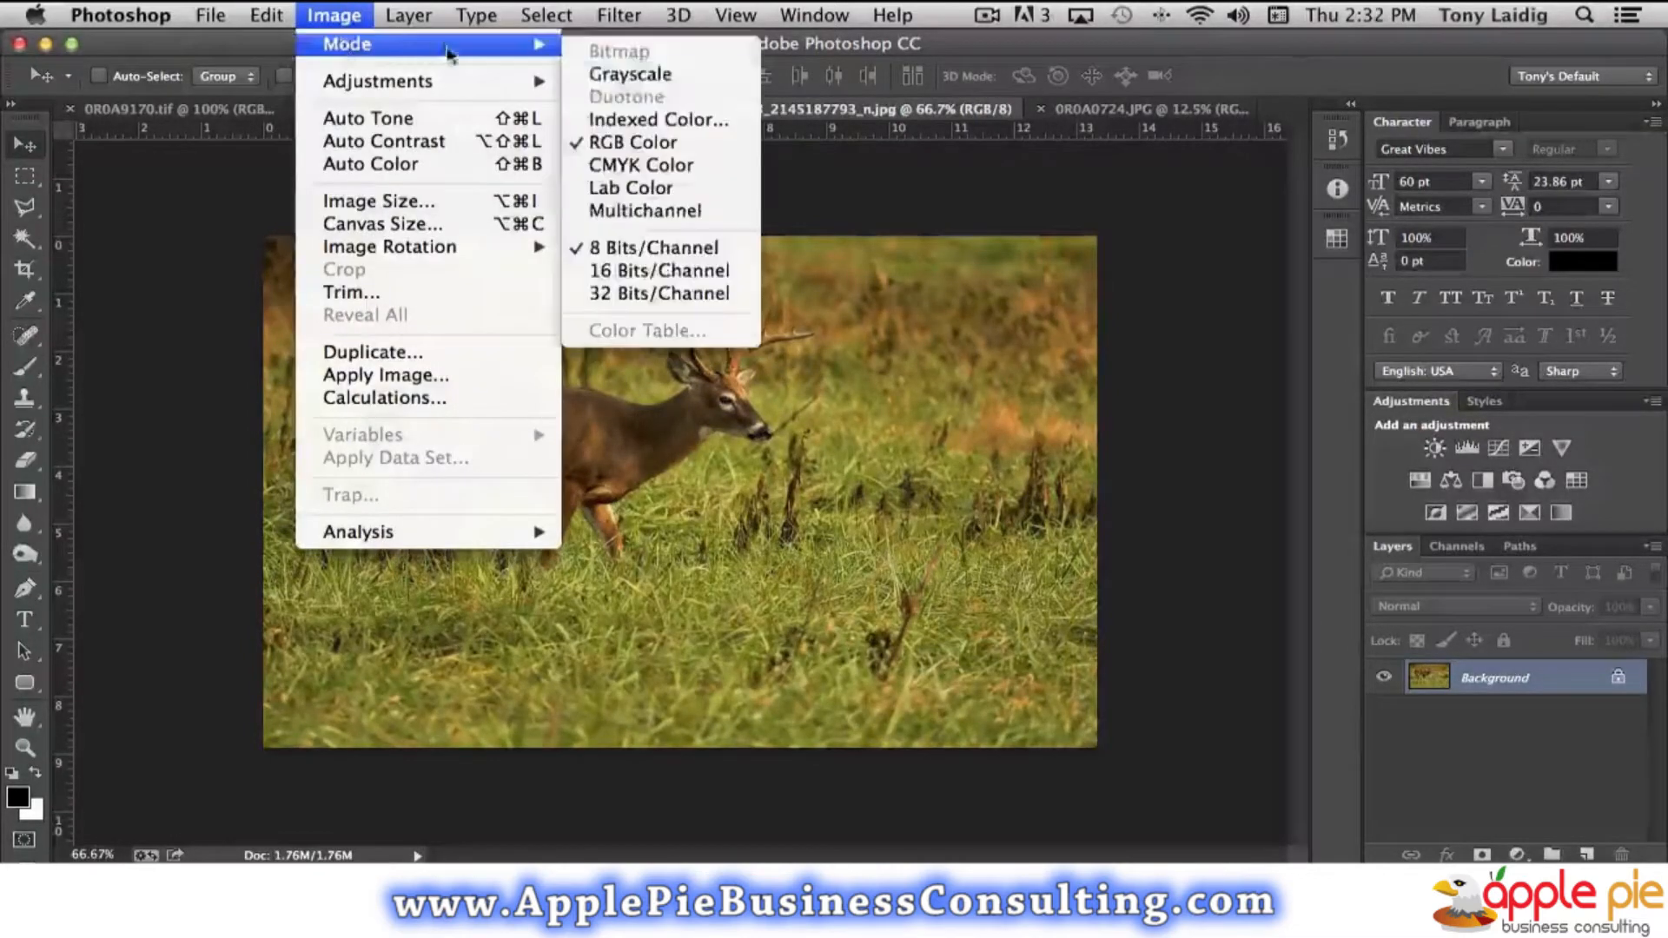
{"action": "left_click", "coordinate": [652, 129]}
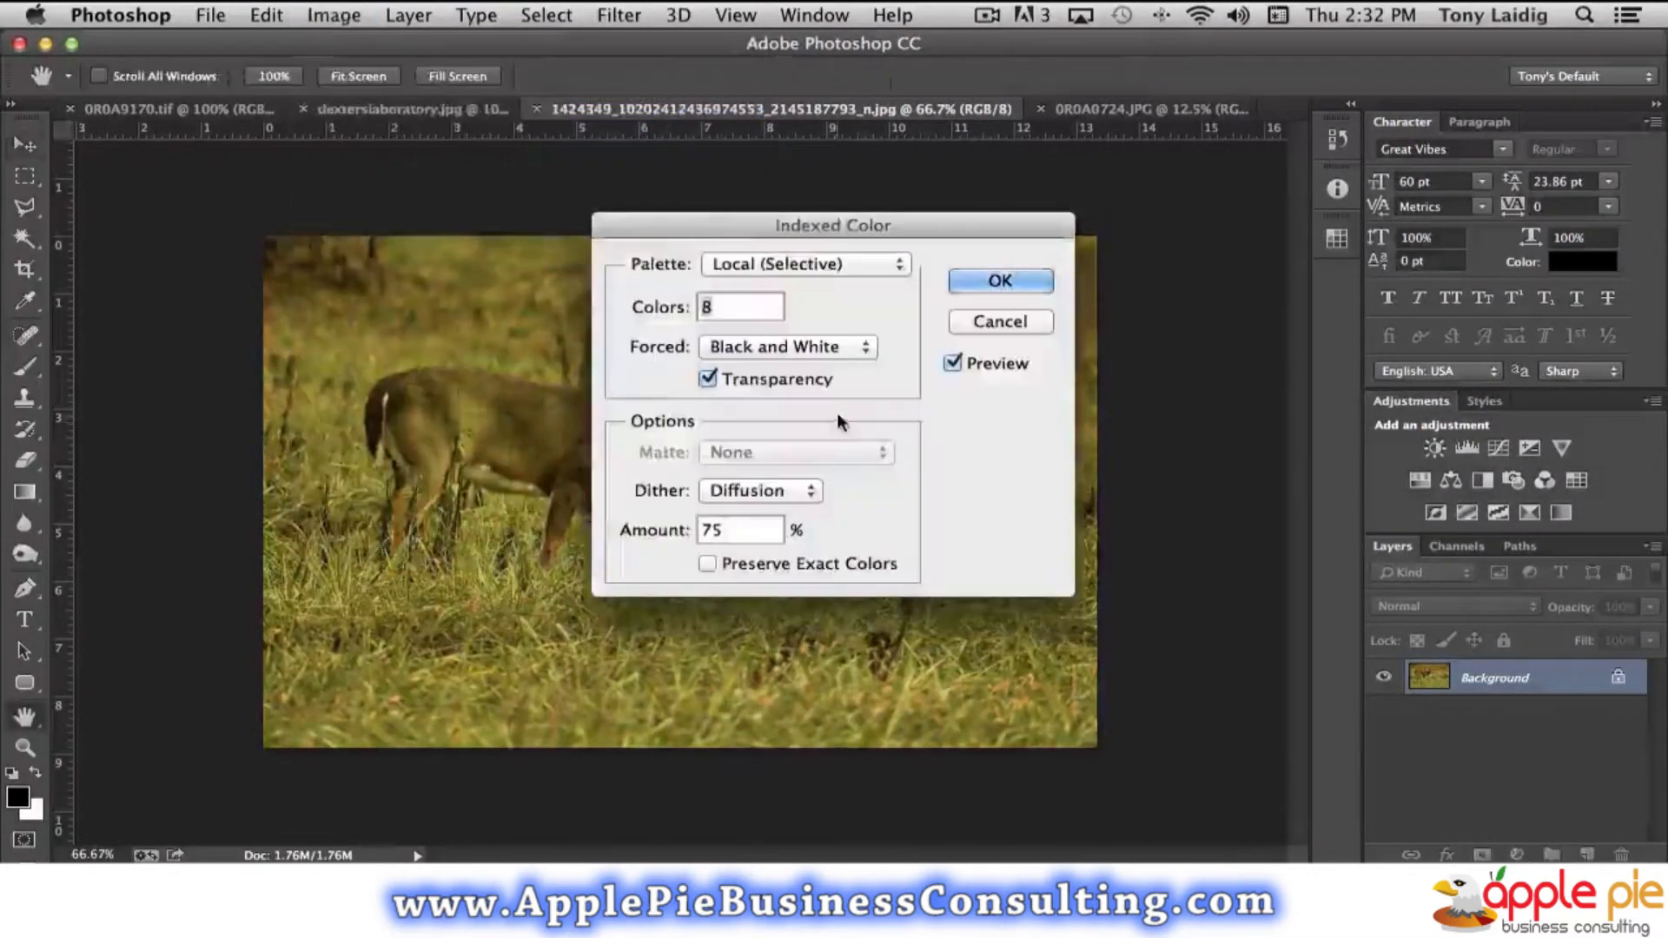
{"action": "type", "text": "256"}
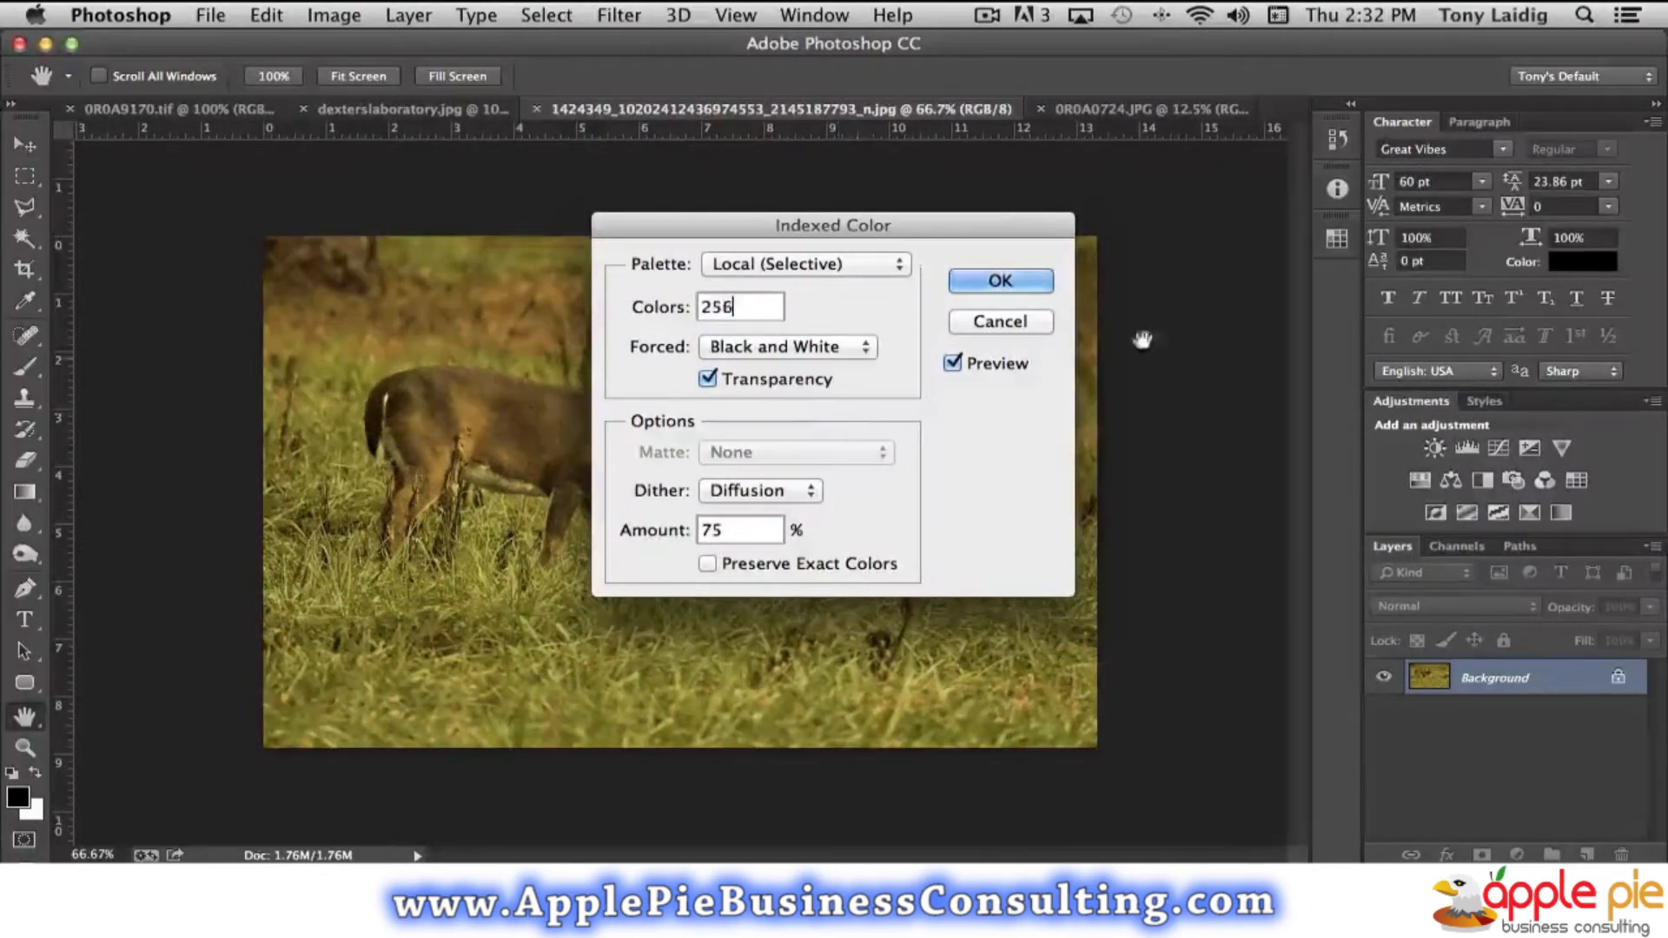
{"action": "key", "text": "Return"}
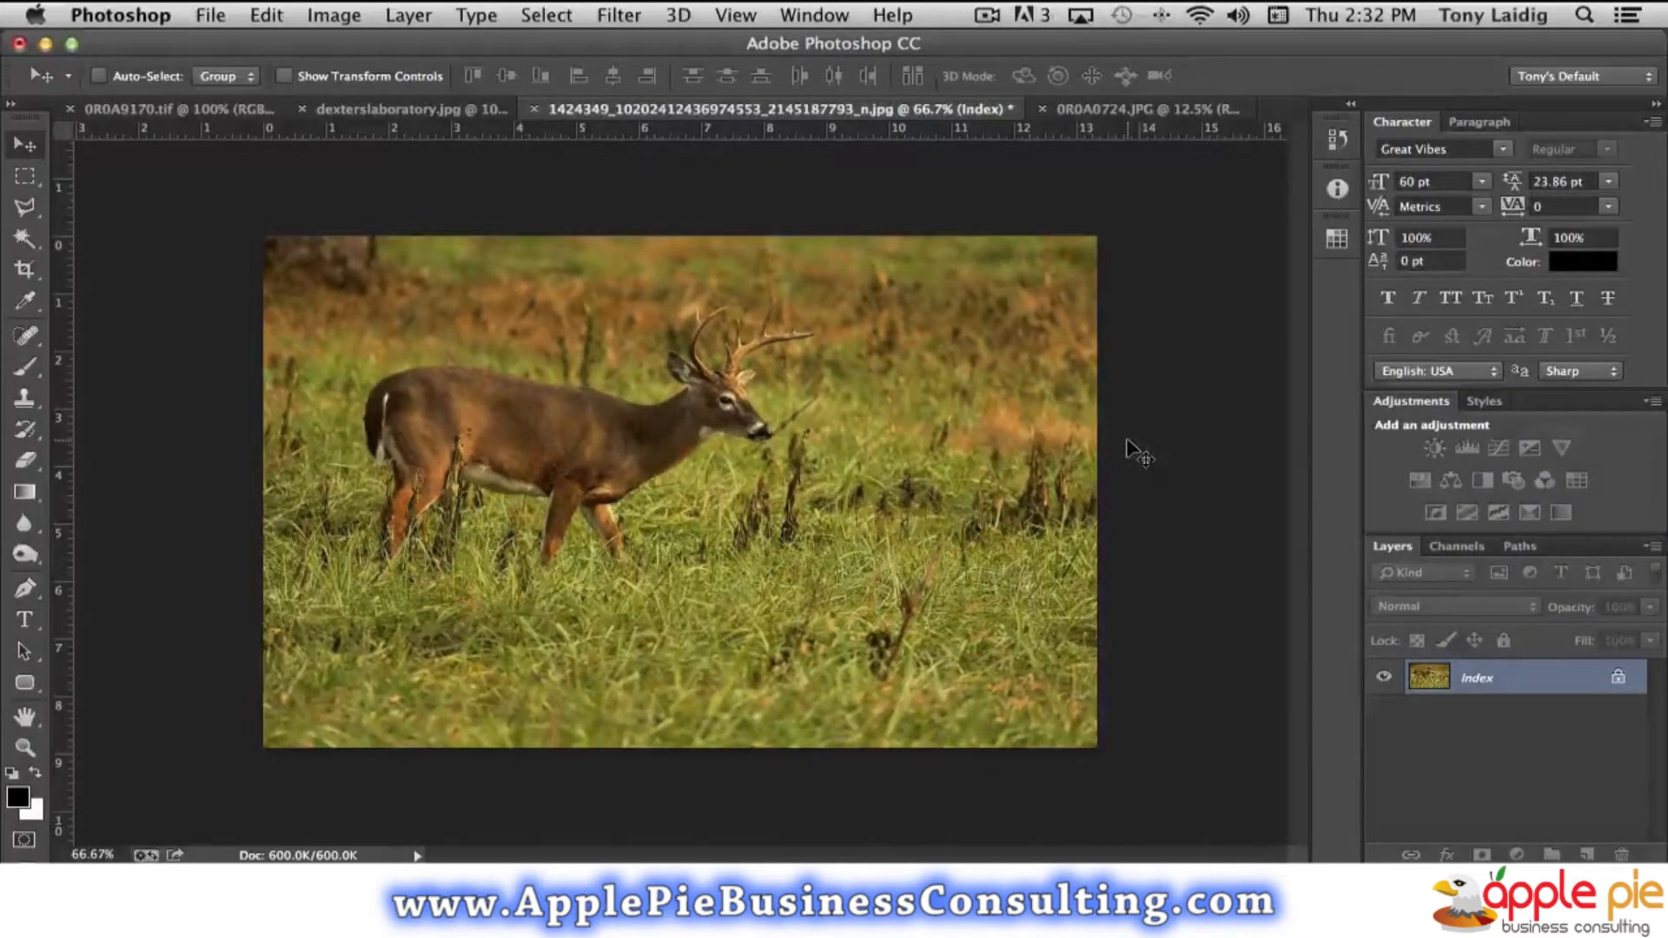
{"action": "key", "text": "super+z"}
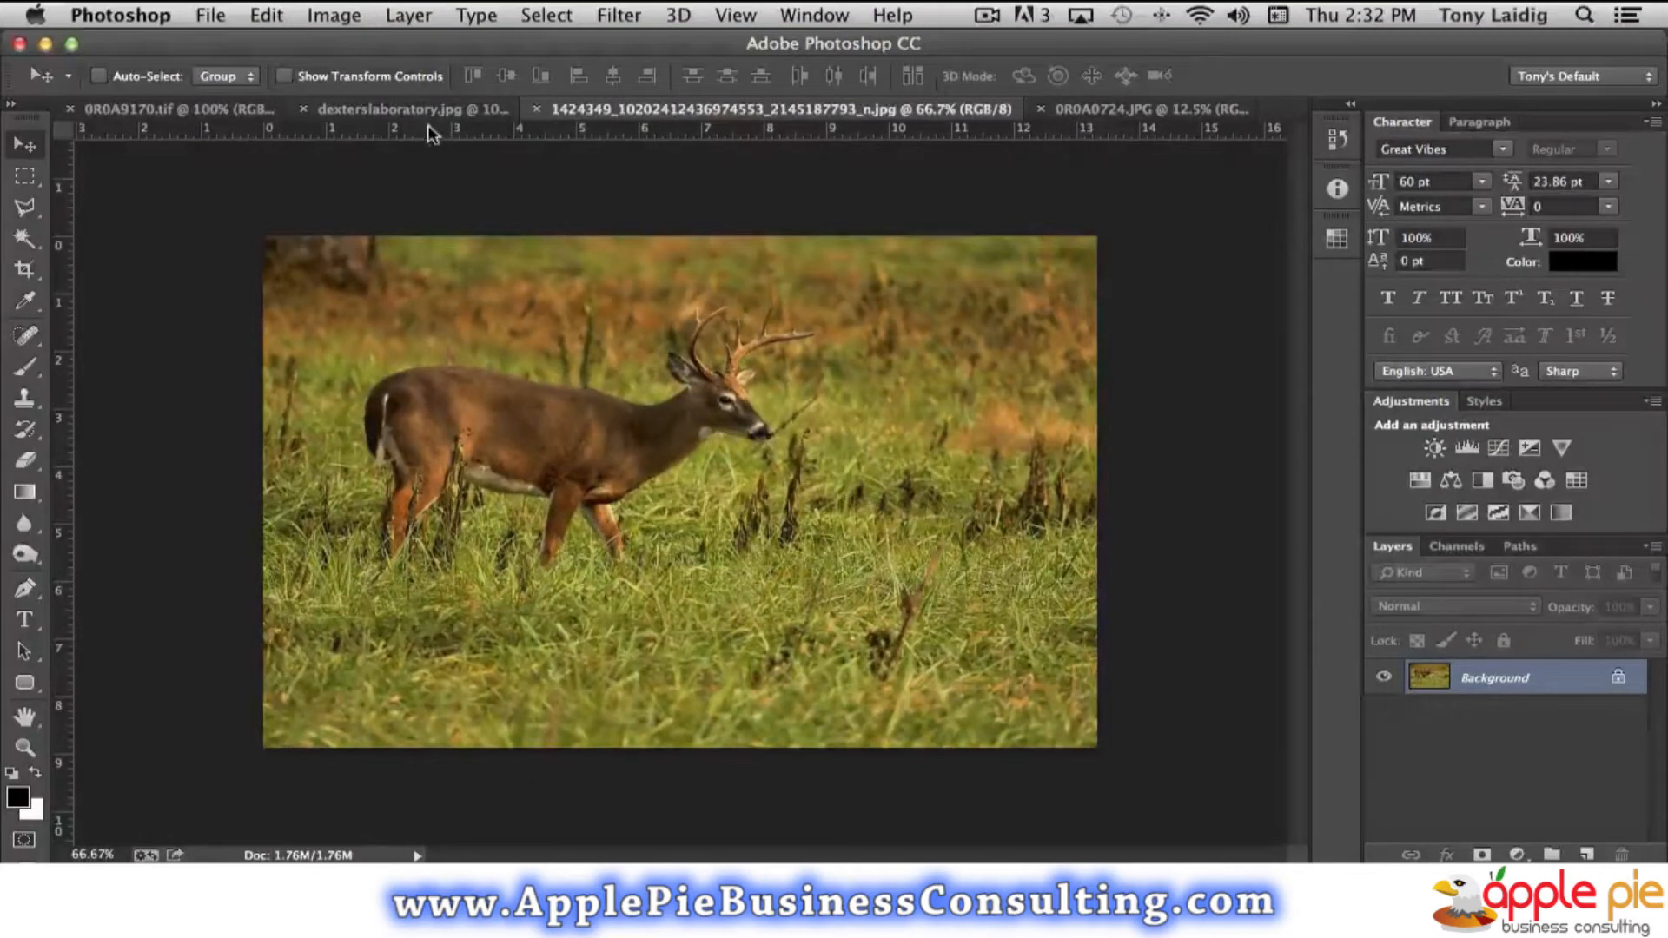
- Convert the deer photo to CMYK Color, accepting the U.S. Web Coated (SWOP) v2 profile
{"action": "left_click", "coordinate": [332, 18]}
{"action": "mouse_move", "coordinate": [521, 44]}
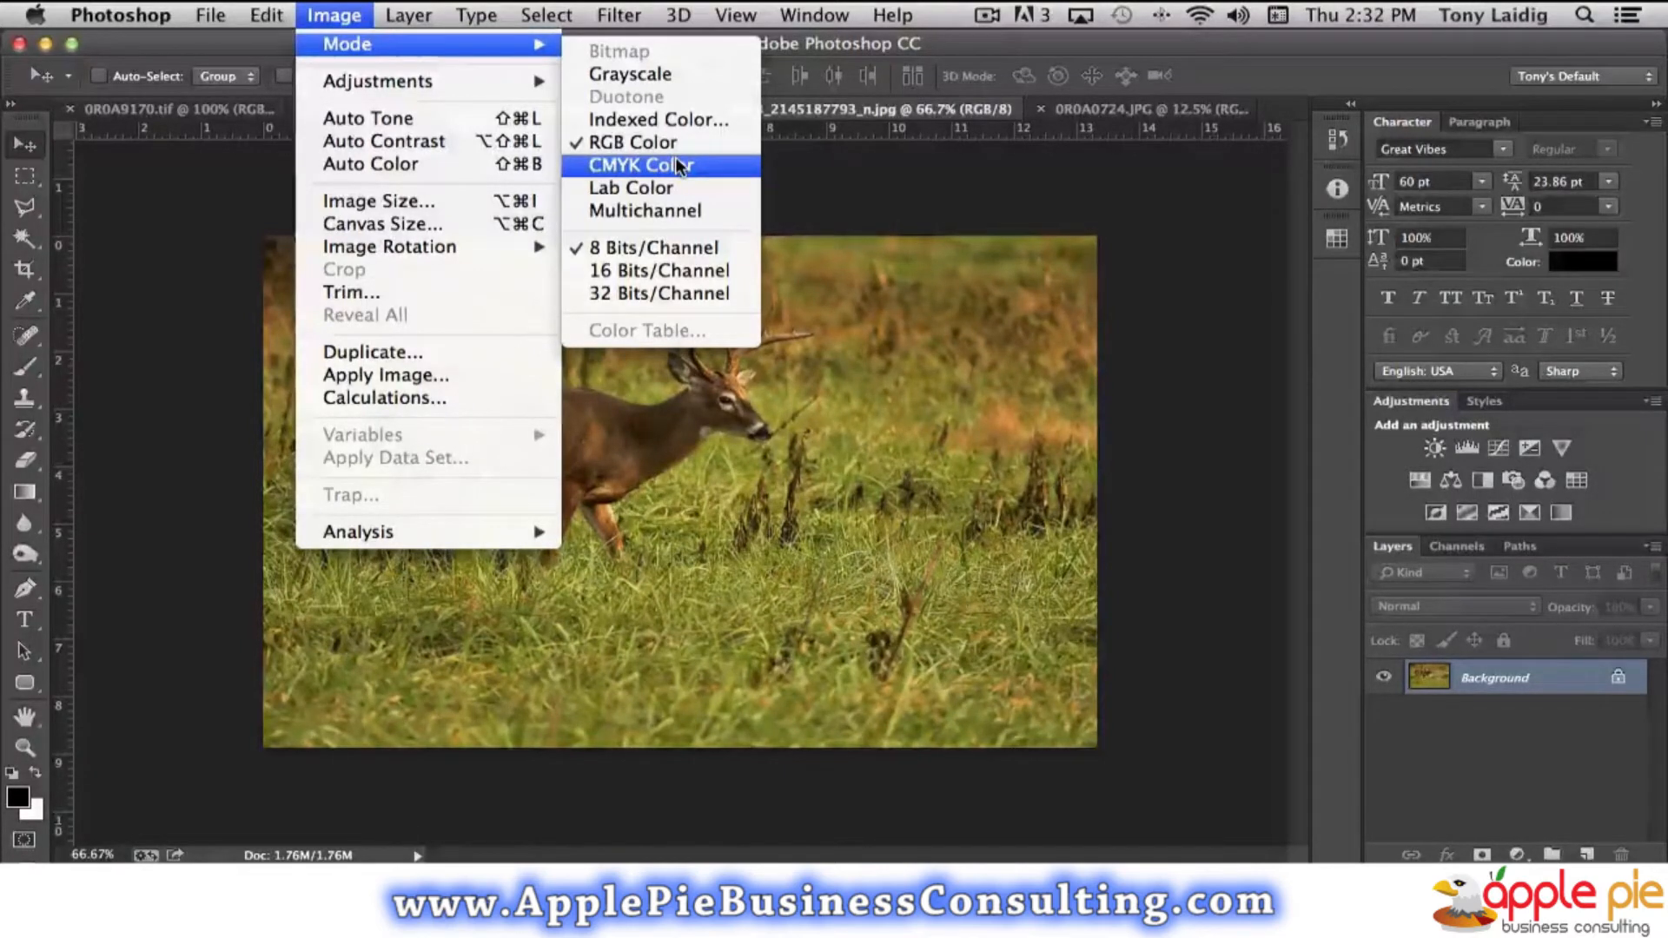
{"action": "left_click", "coordinate": [618, 165]}
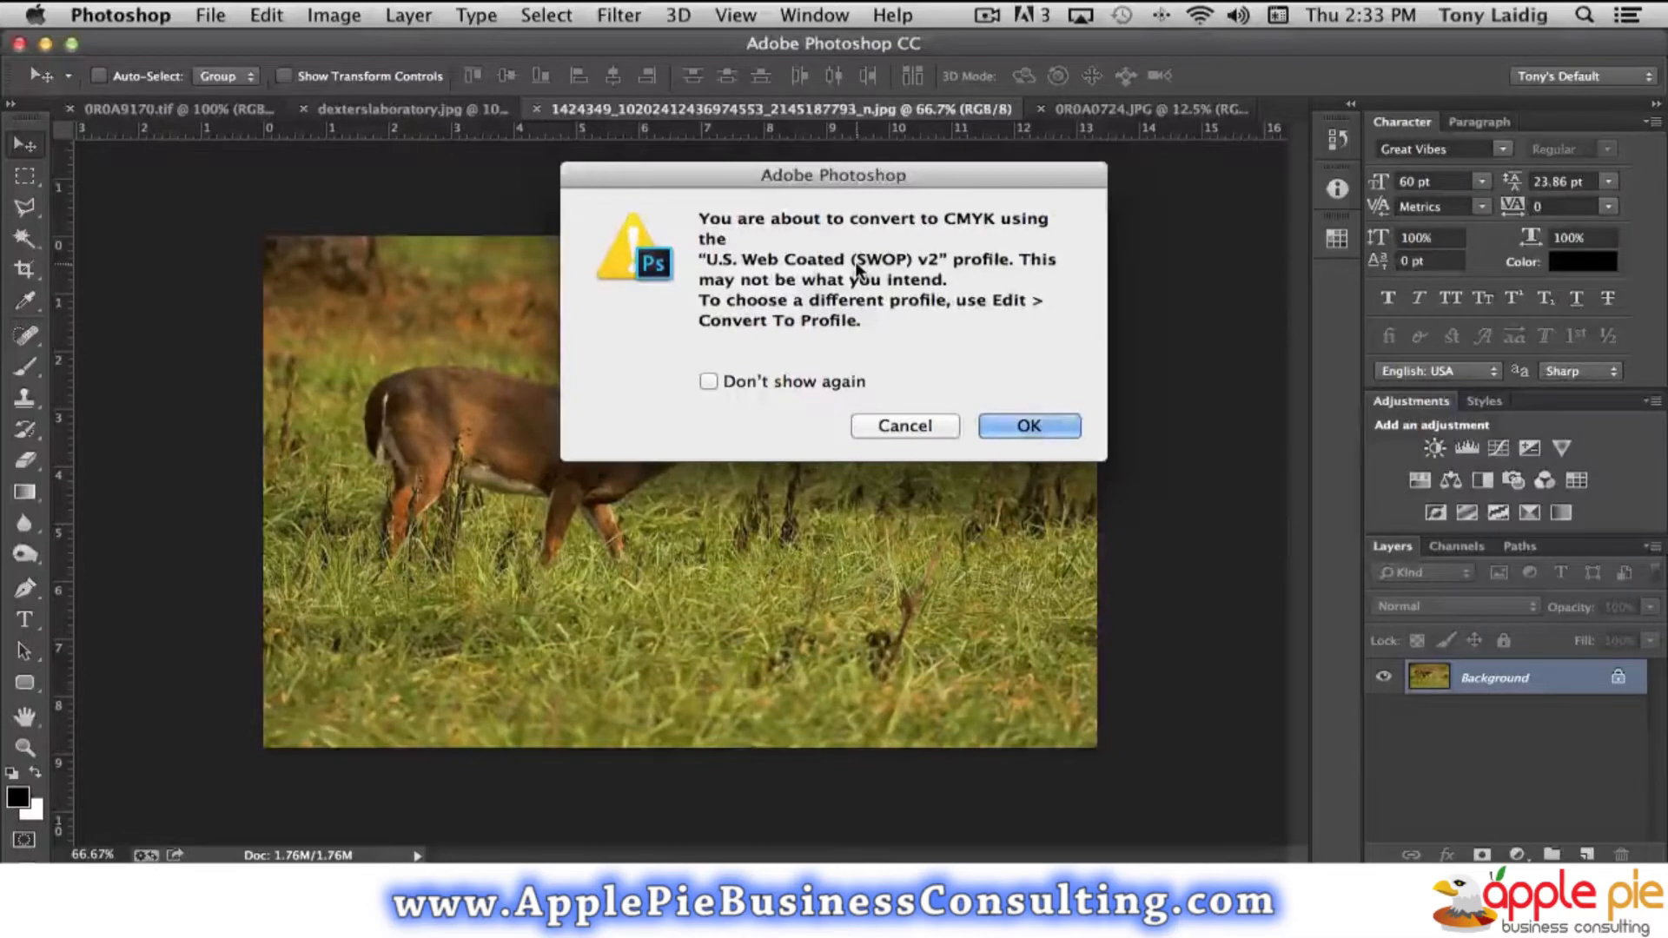
{"action": "left_click", "coordinate": [1031, 424]}
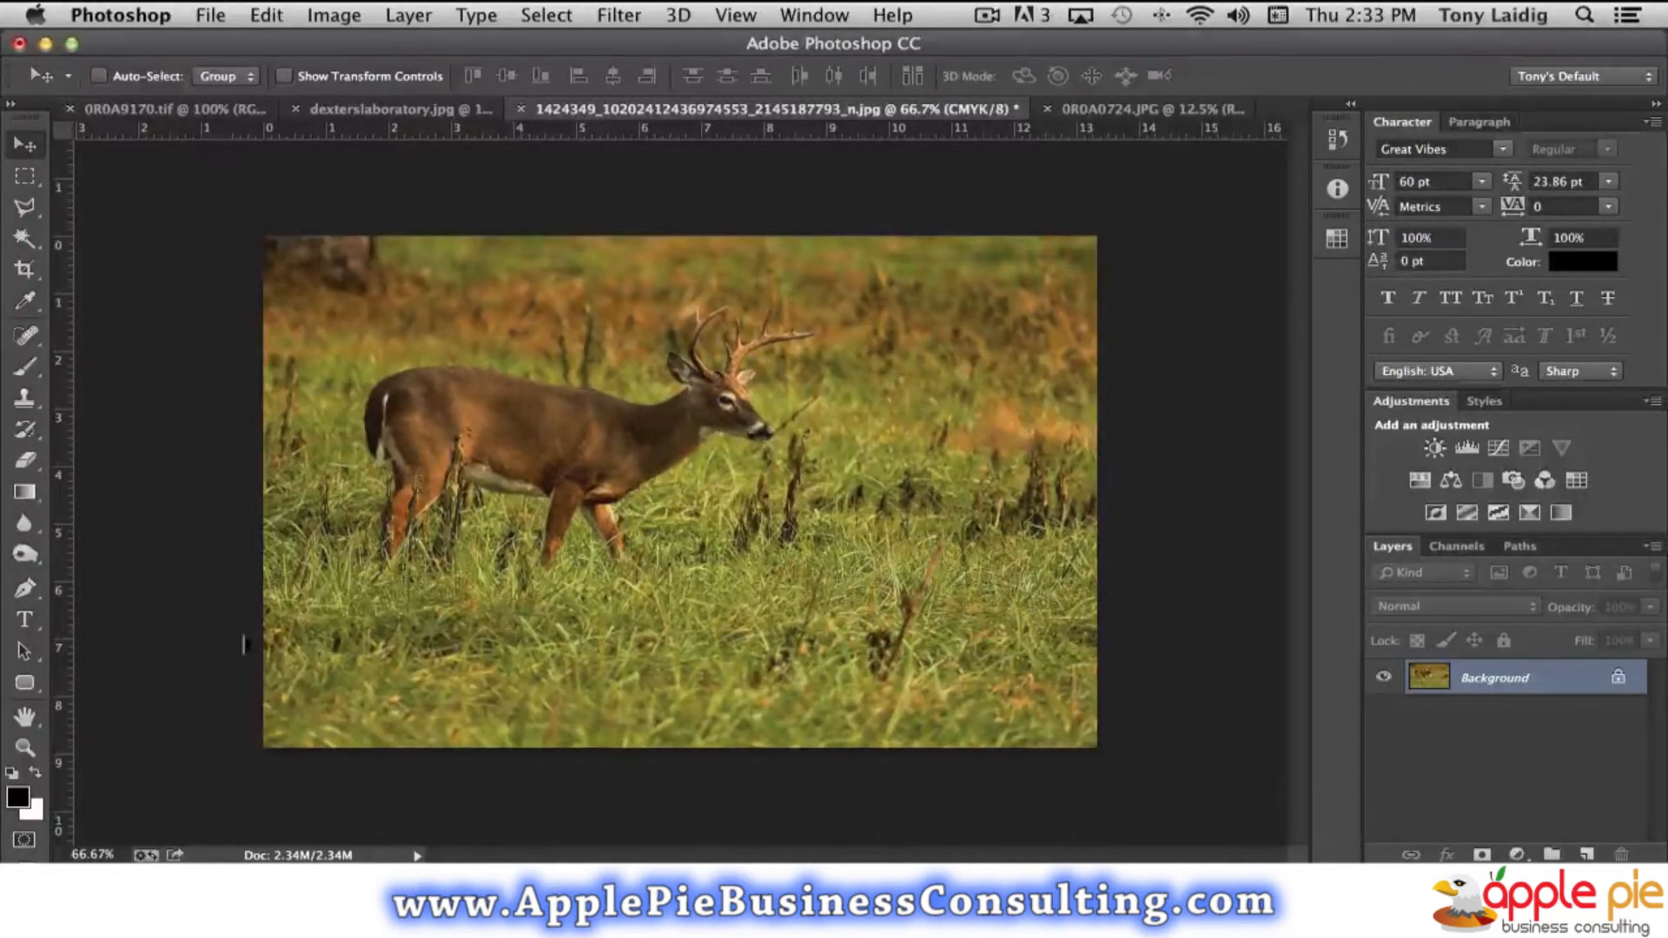
- Try red and green foreground colors in the Color Picker, replacing the out-of-gamut green 48ef21 with its closest printable match
{"action": "left_click", "coordinate": [17, 797]}
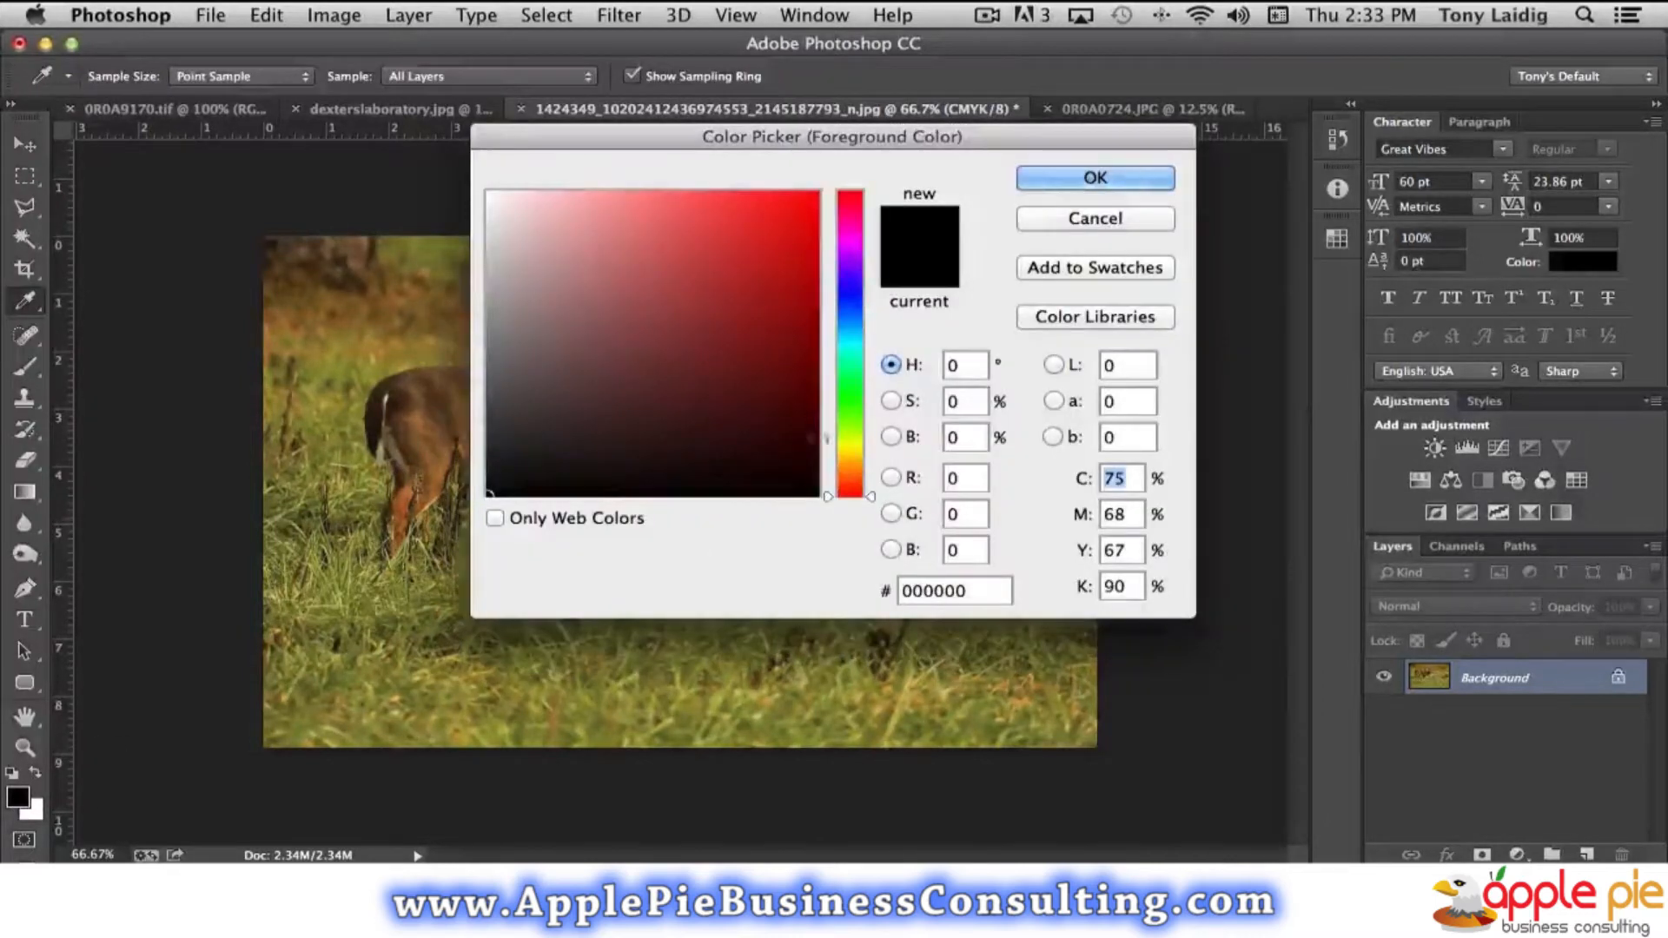
{"action": "left_click", "coordinate": [736, 250]}
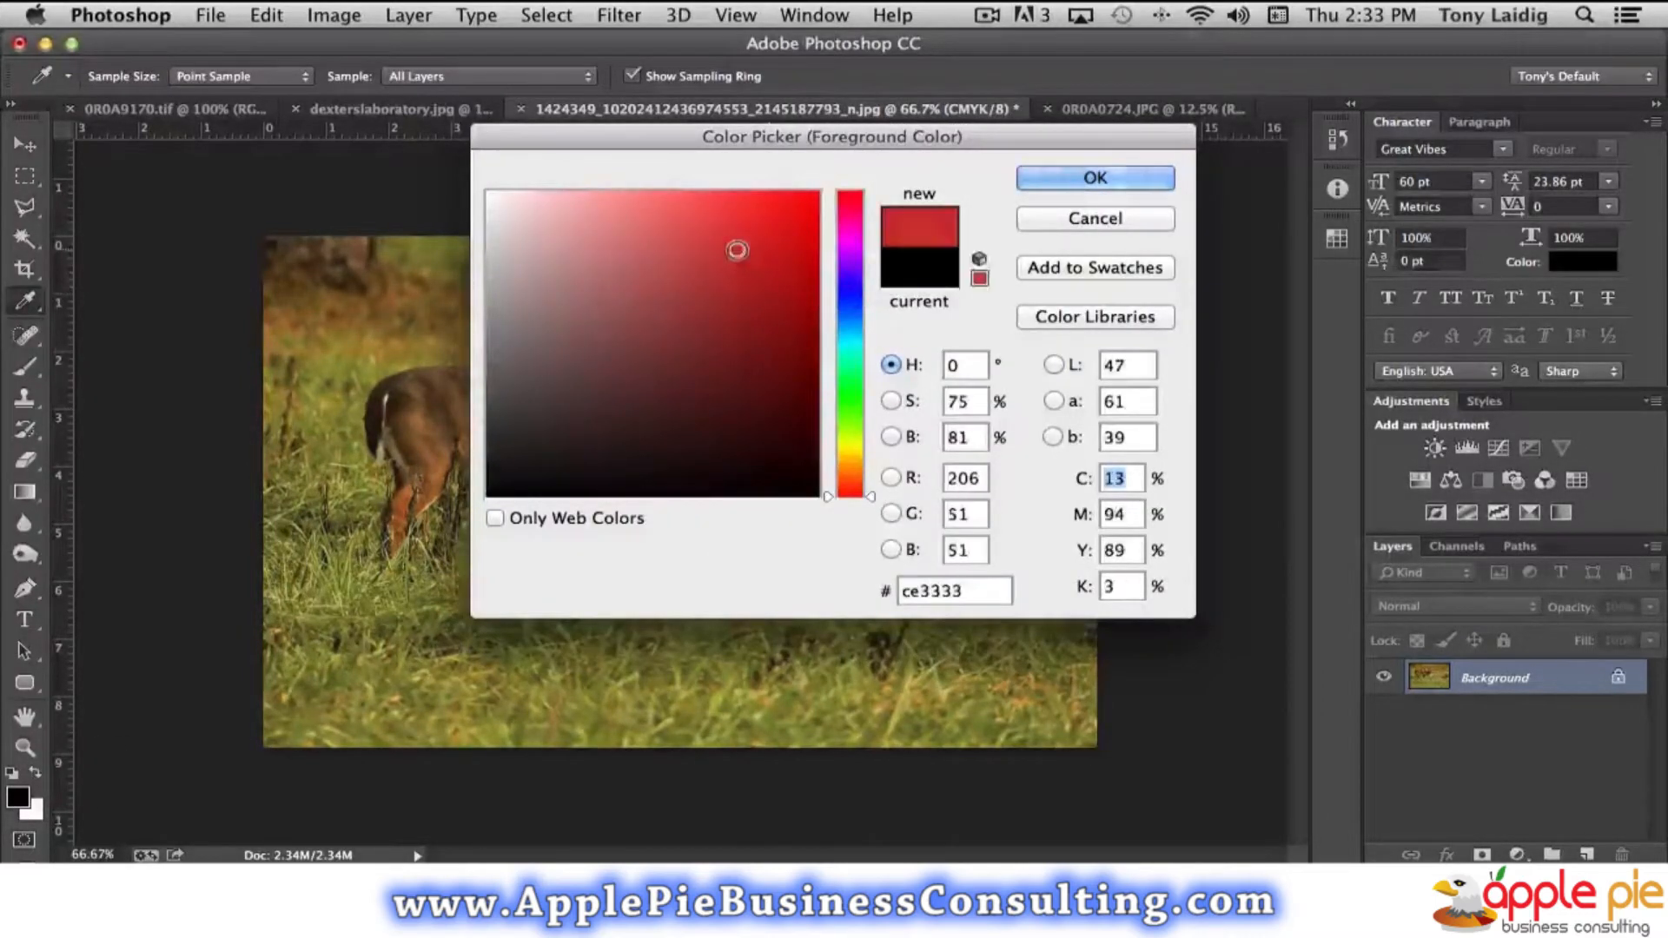
{"action": "left_click", "coordinate": [759, 226]}
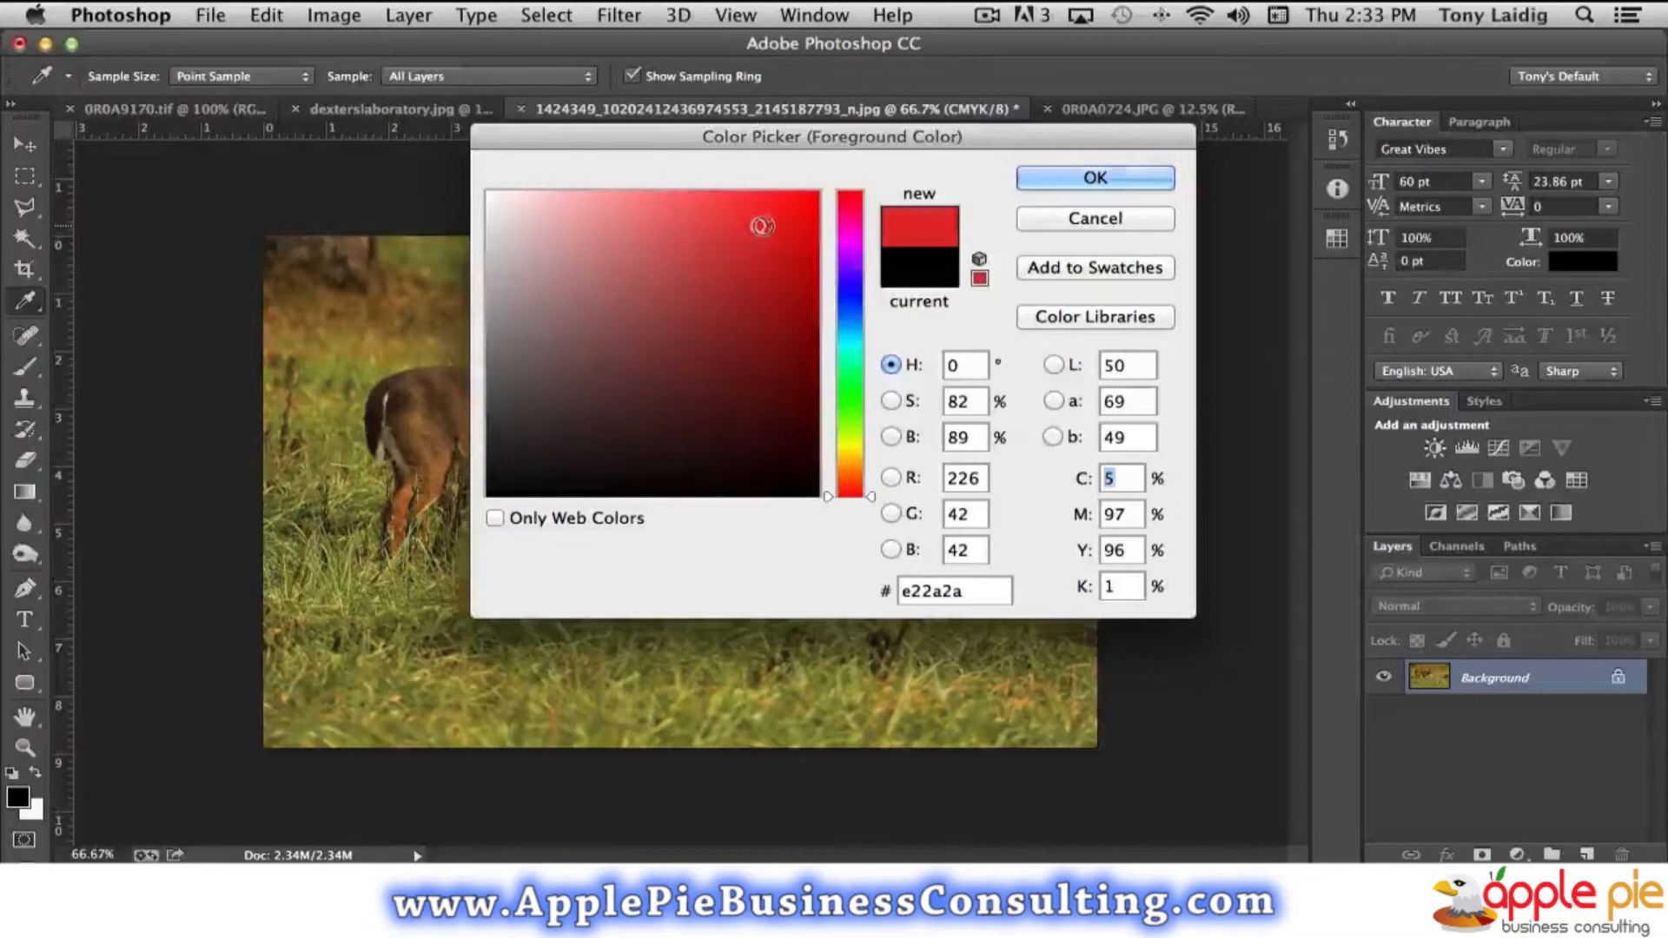
{"action": "left_click", "coordinate": [848, 404]}
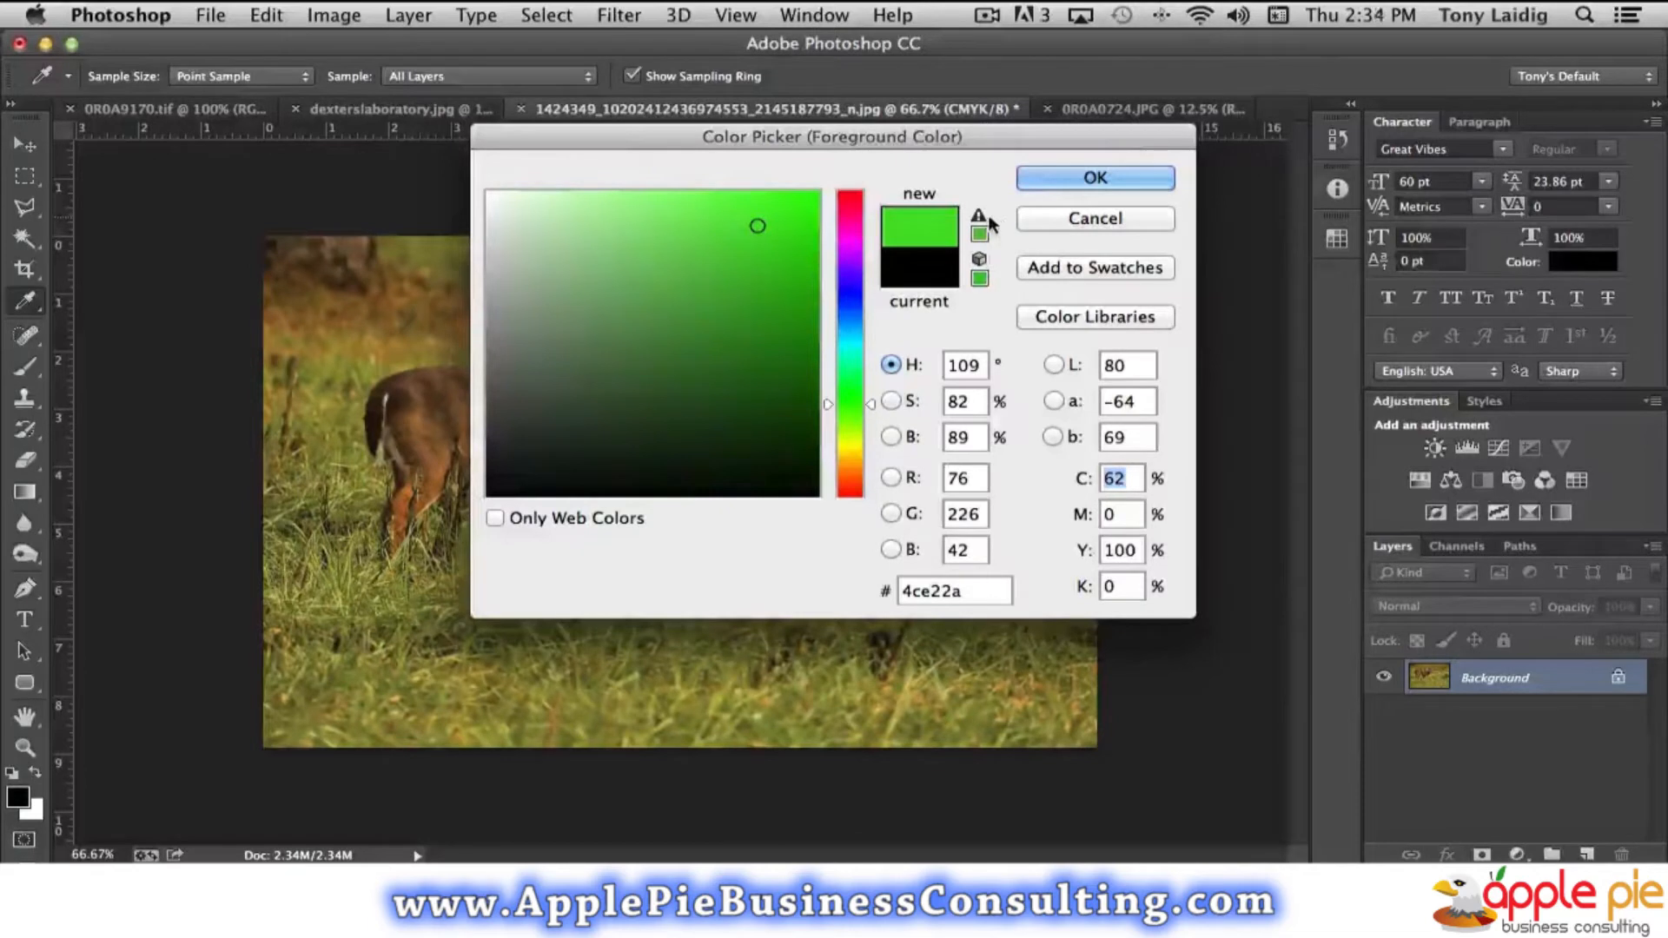
{"action": "left_click", "coordinate": [776, 225]}
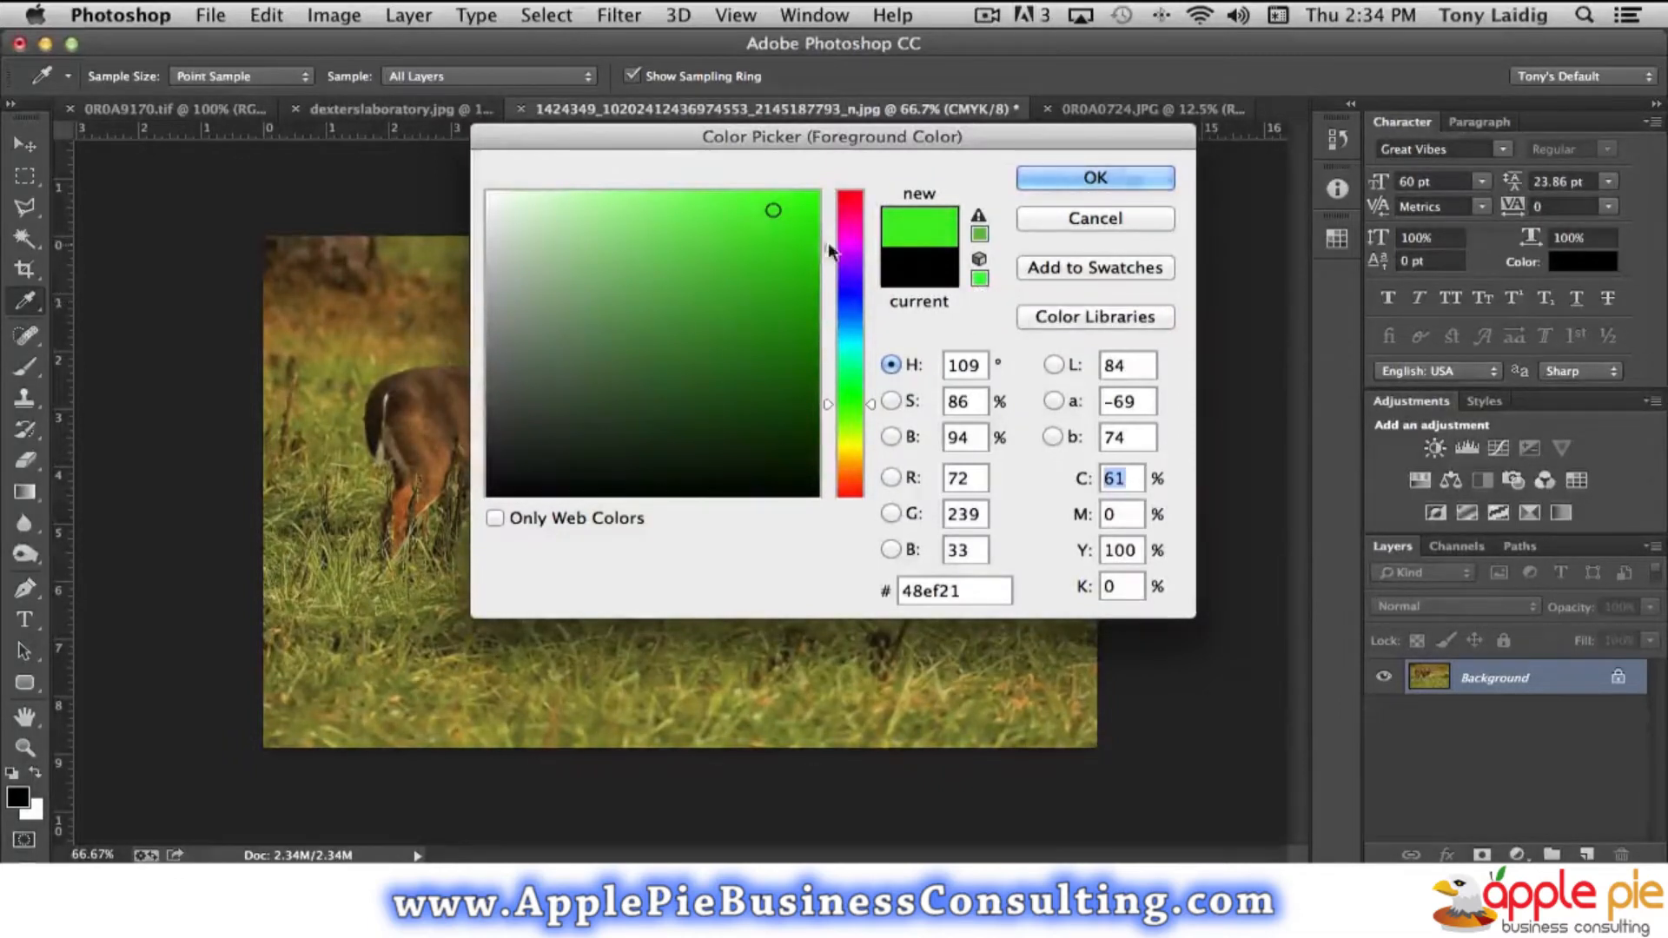
{"action": "left_click", "coordinate": [978, 231]}
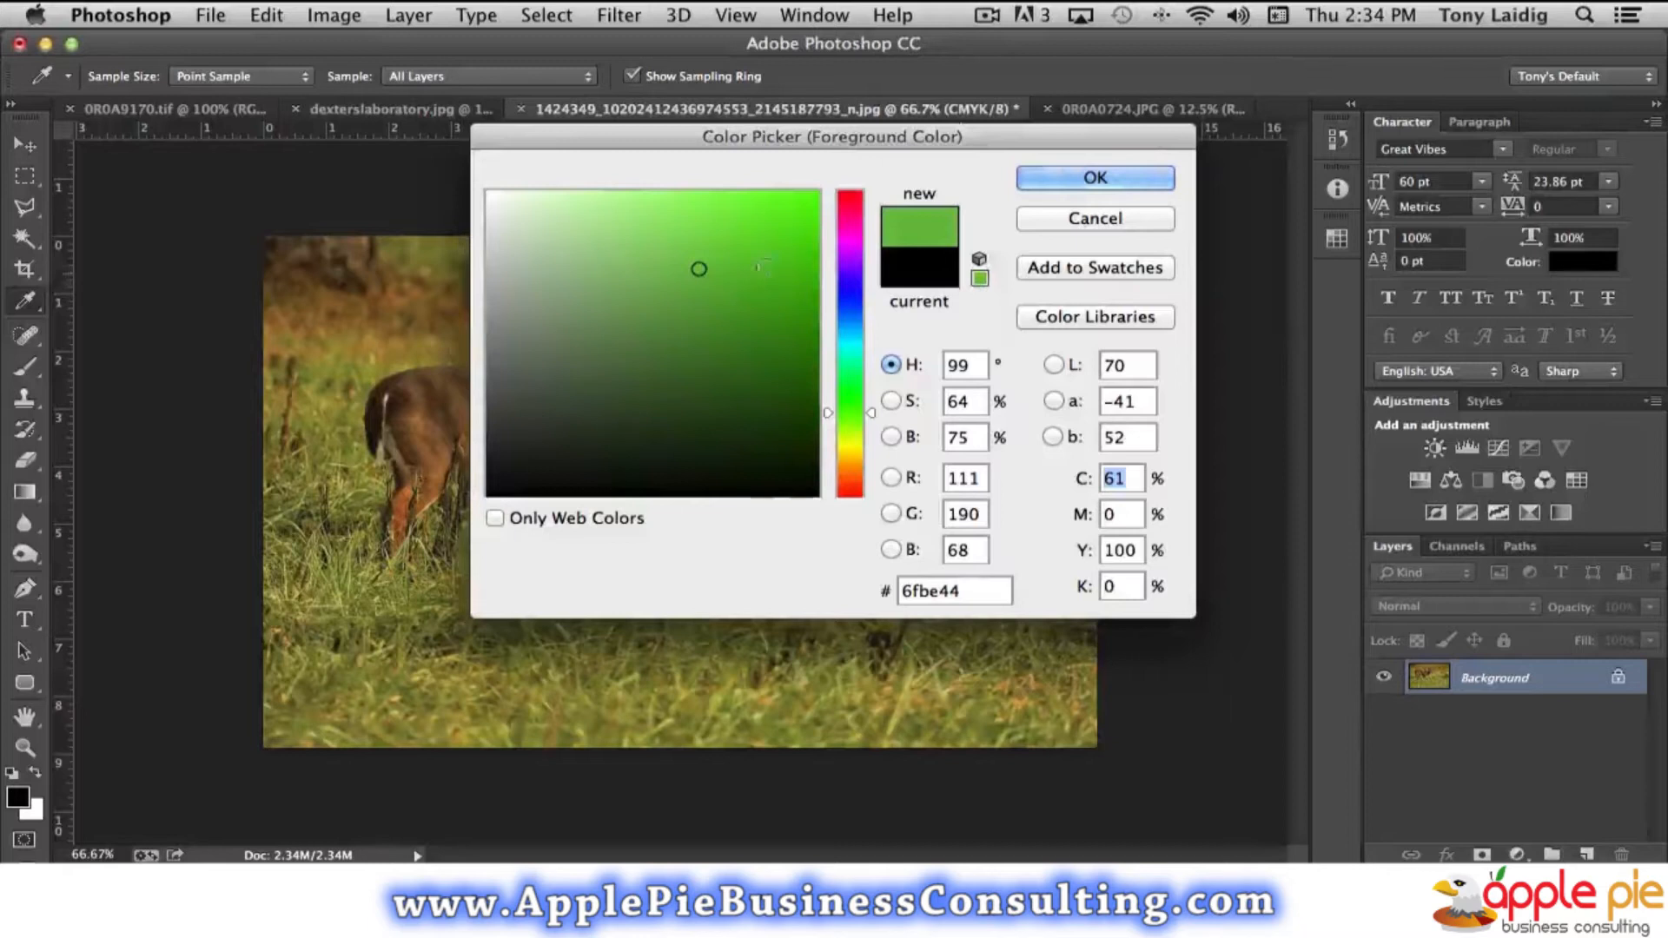
{"action": "left_click", "coordinate": [781, 268]}
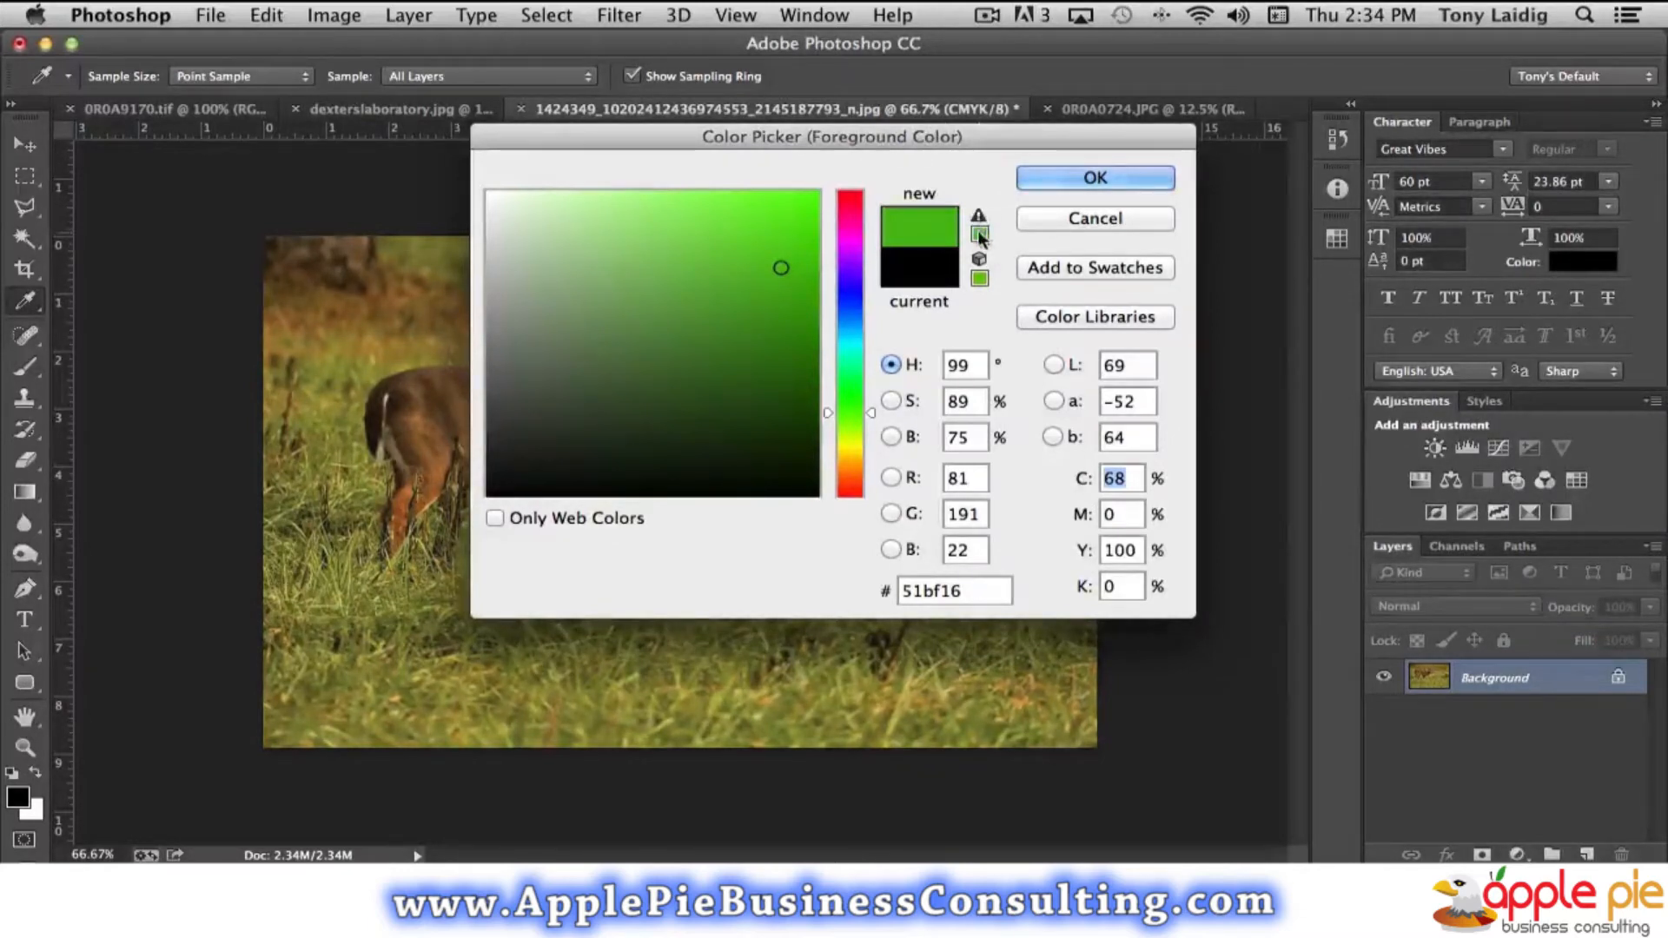
- Try bright cyan foreground colors up to 0bc5ed in the Color Picker, and discard the color change
{"action": "left_click", "coordinate": [845, 336]}
{"action": "left_click", "coordinate": [788, 223]}
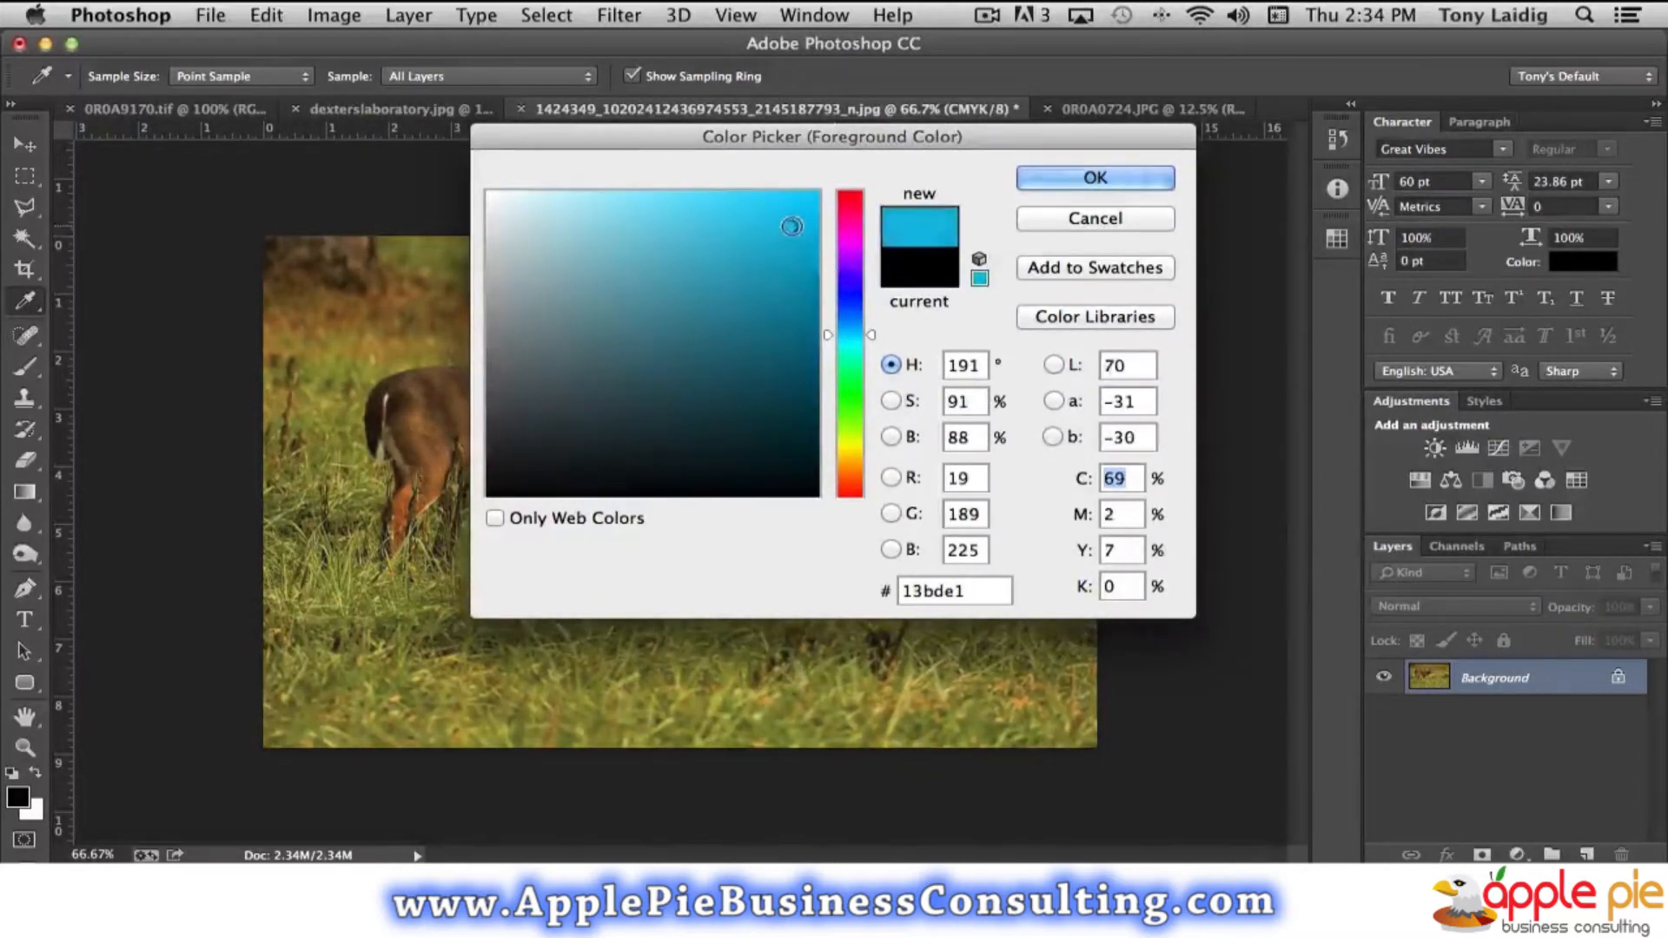
{"action": "left_click", "coordinate": [800, 203]}
{"action": "left_click", "coordinate": [802, 213]}
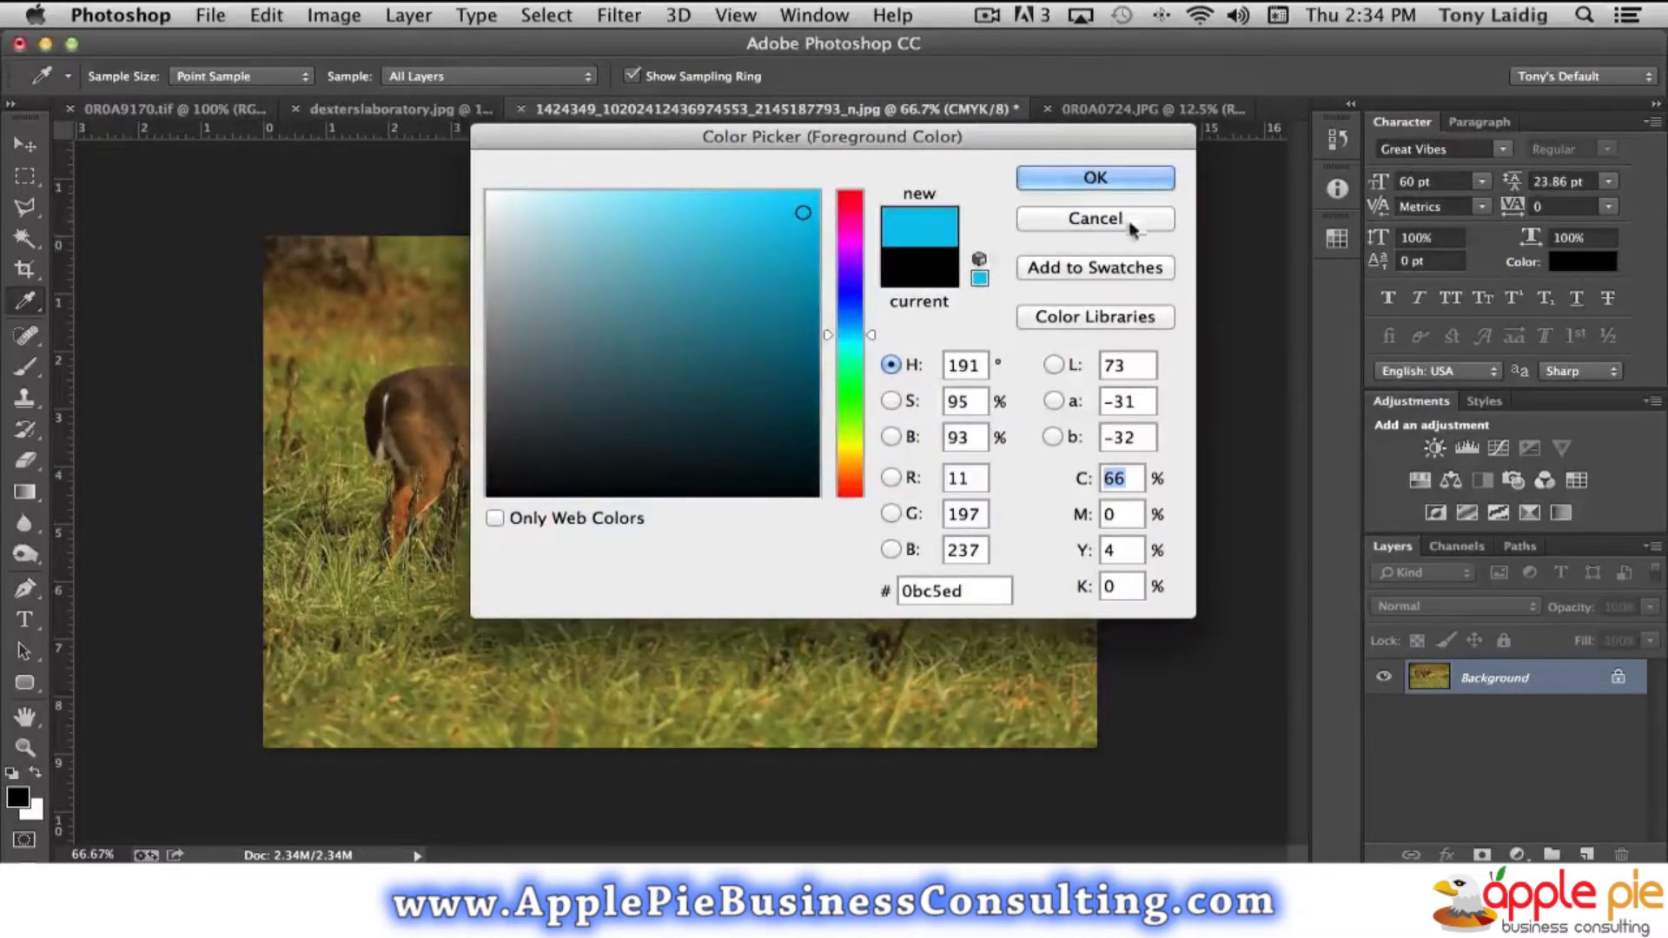
{"action": "left_click", "coordinate": [1095, 218]}
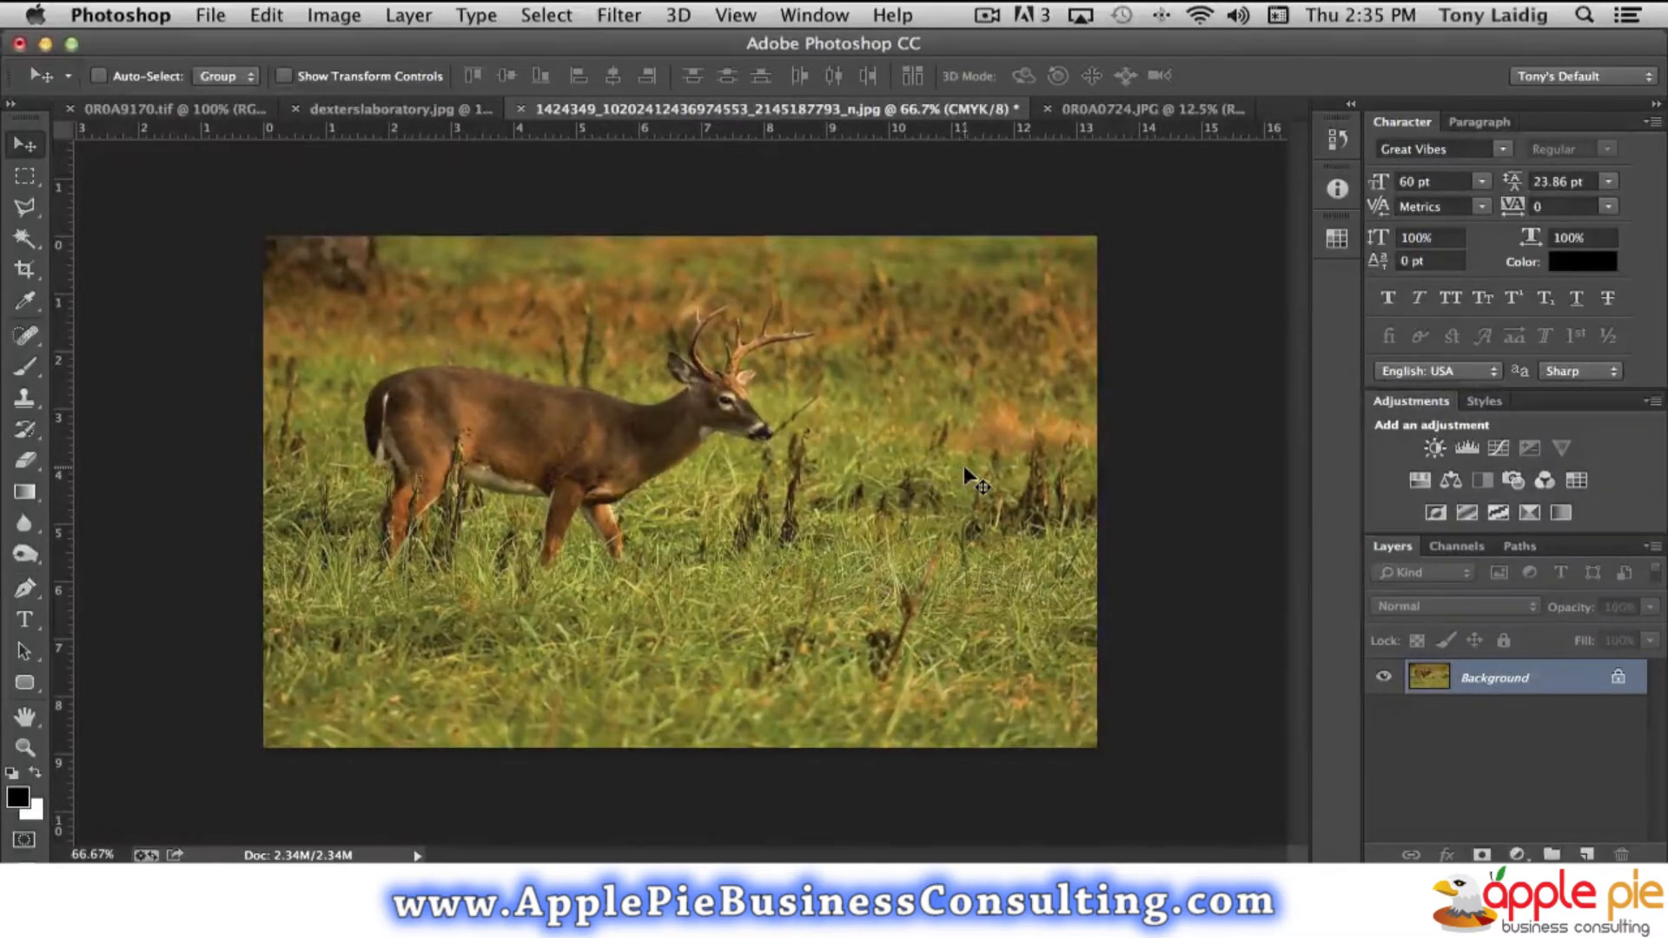
{"action": "left_click", "coordinate": [339, 16]}
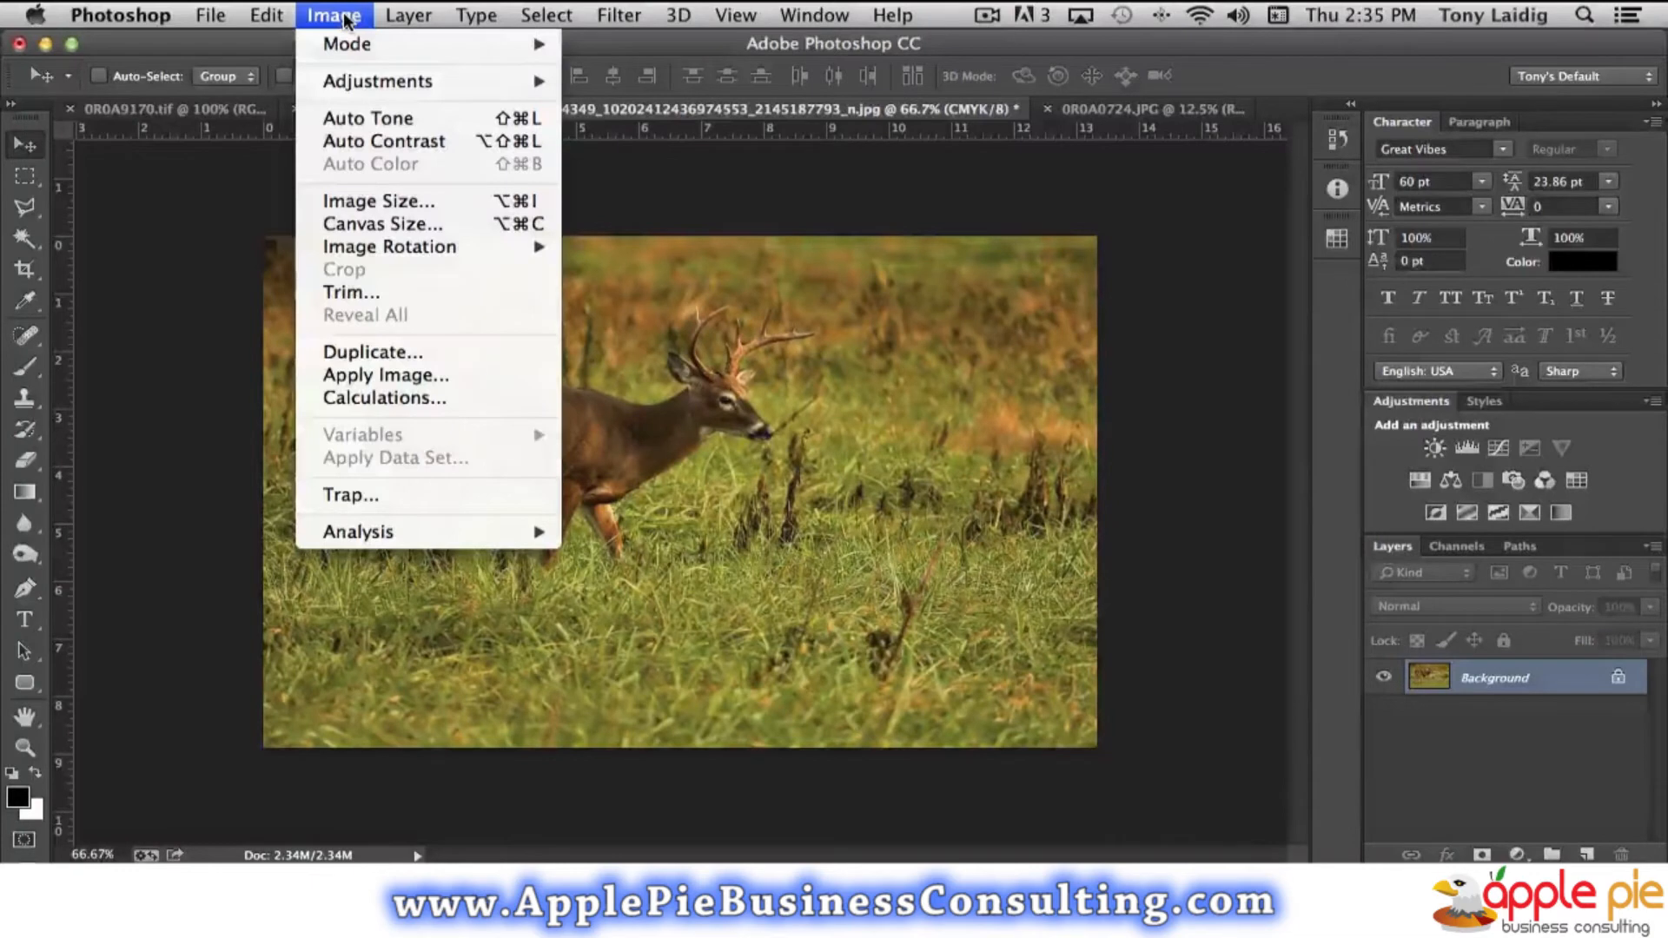
{"action": "mouse_move", "coordinate": [360, 43]}
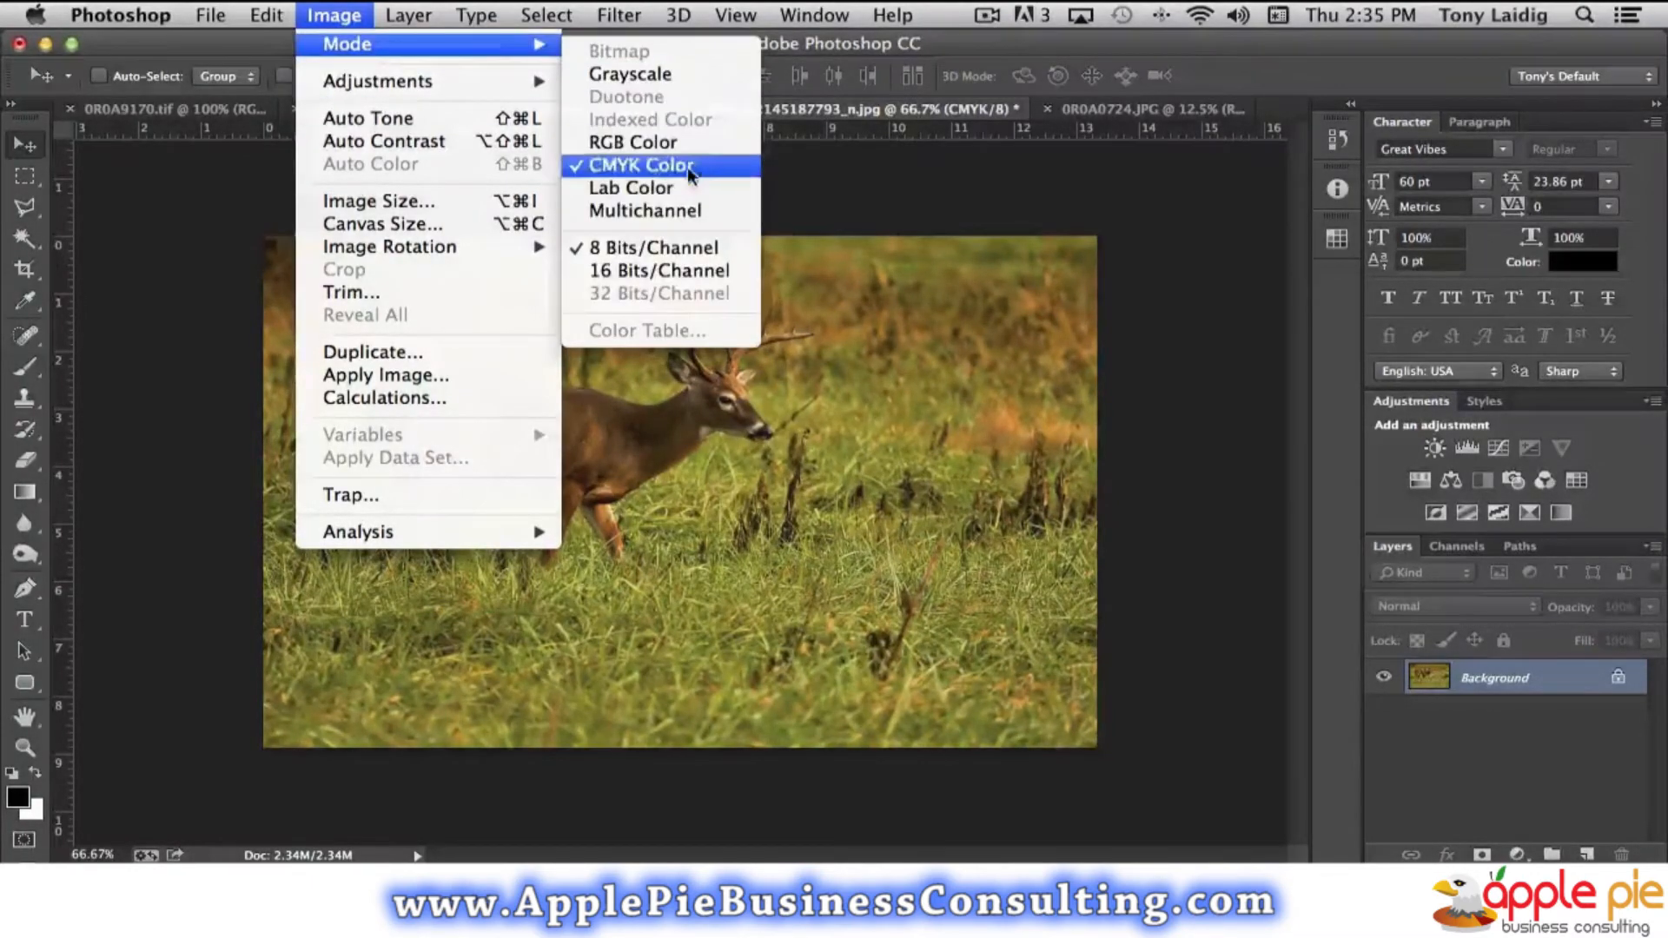
{"action": "left_click", "coordinate": [330, 16]}
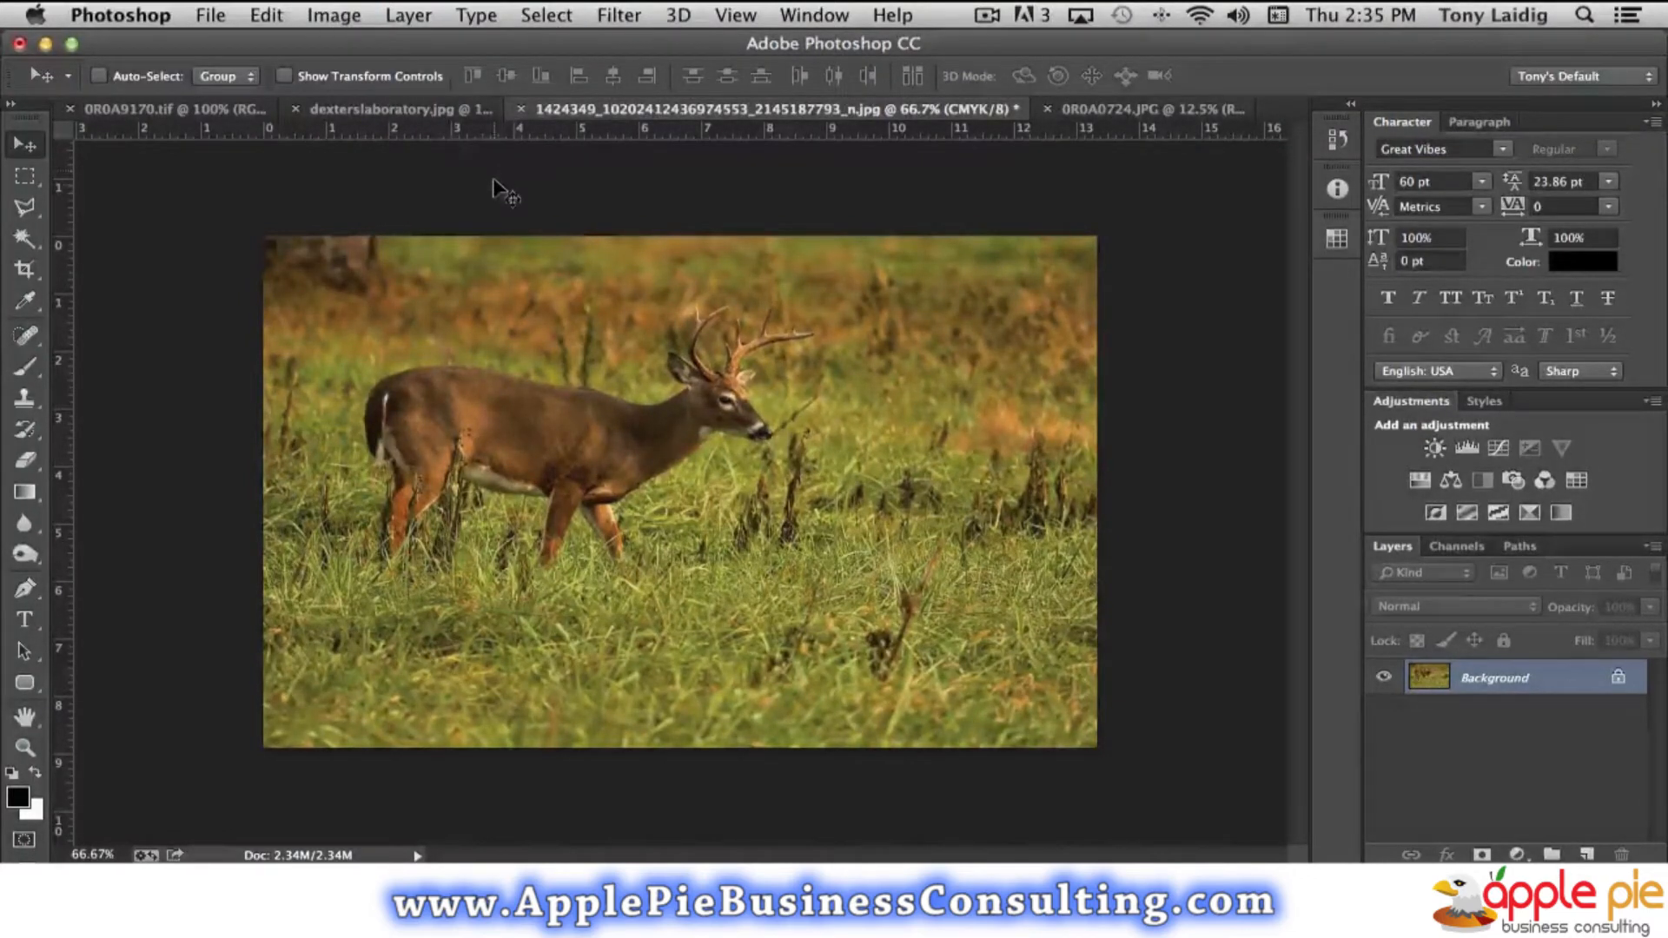
- Convert the CMYK deer photo to Grayscale, discarding its color information
{"action": "left_click", "coordinate": [333, 15]}
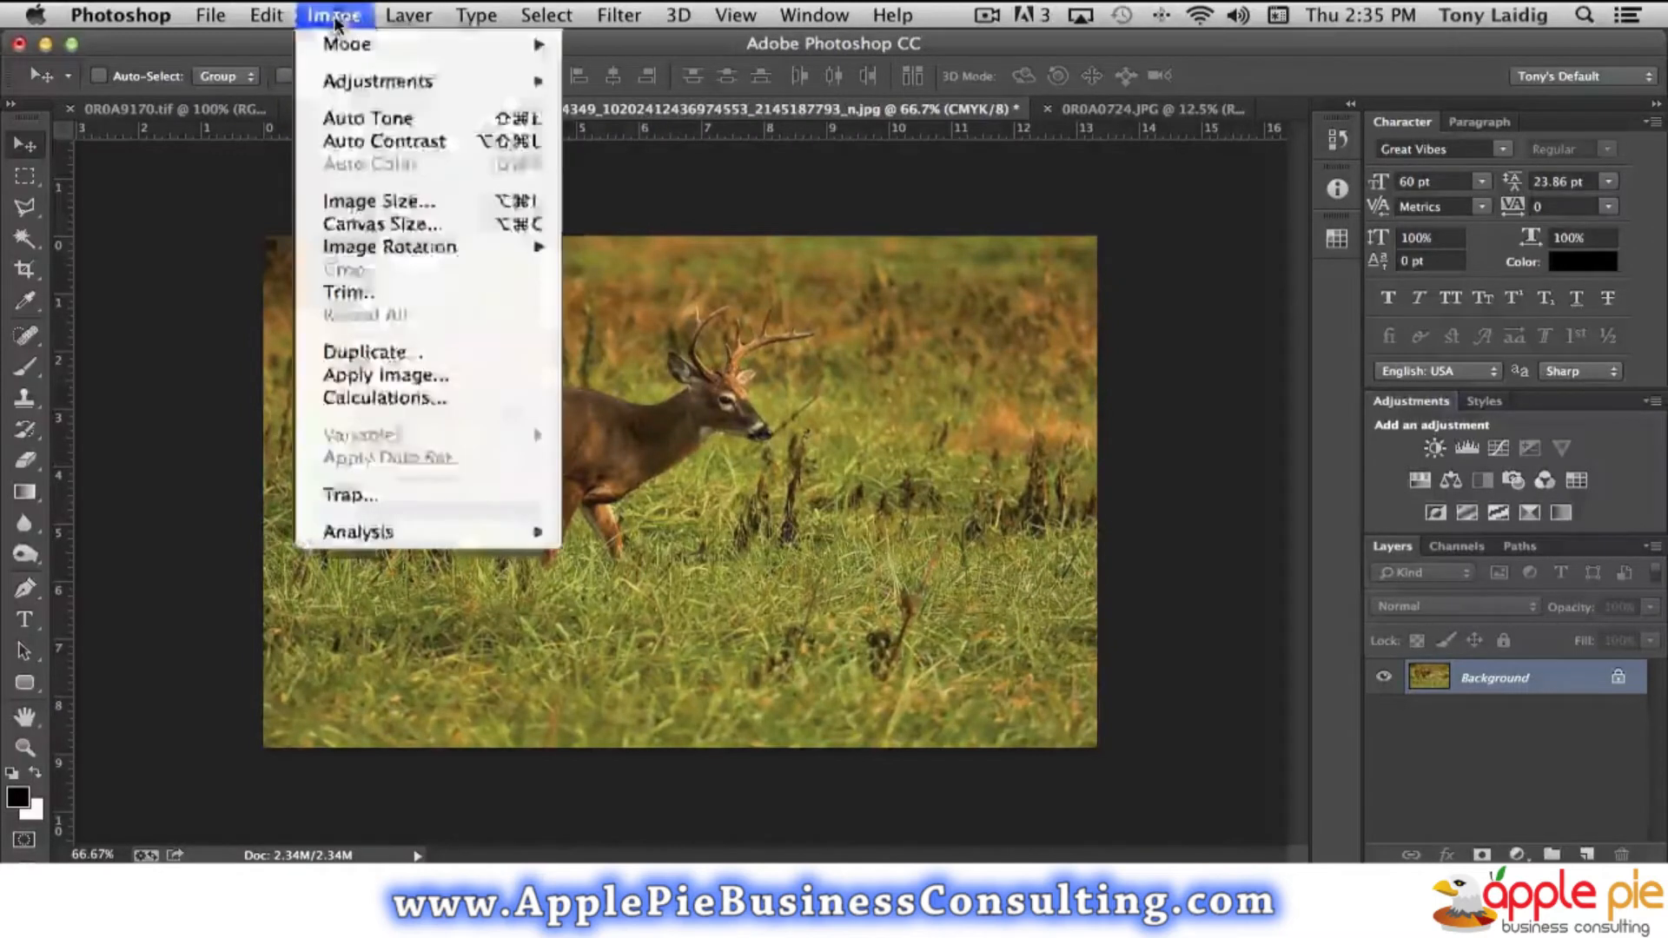
{"action": "mouse_move", "coordinate": [330, 44]}
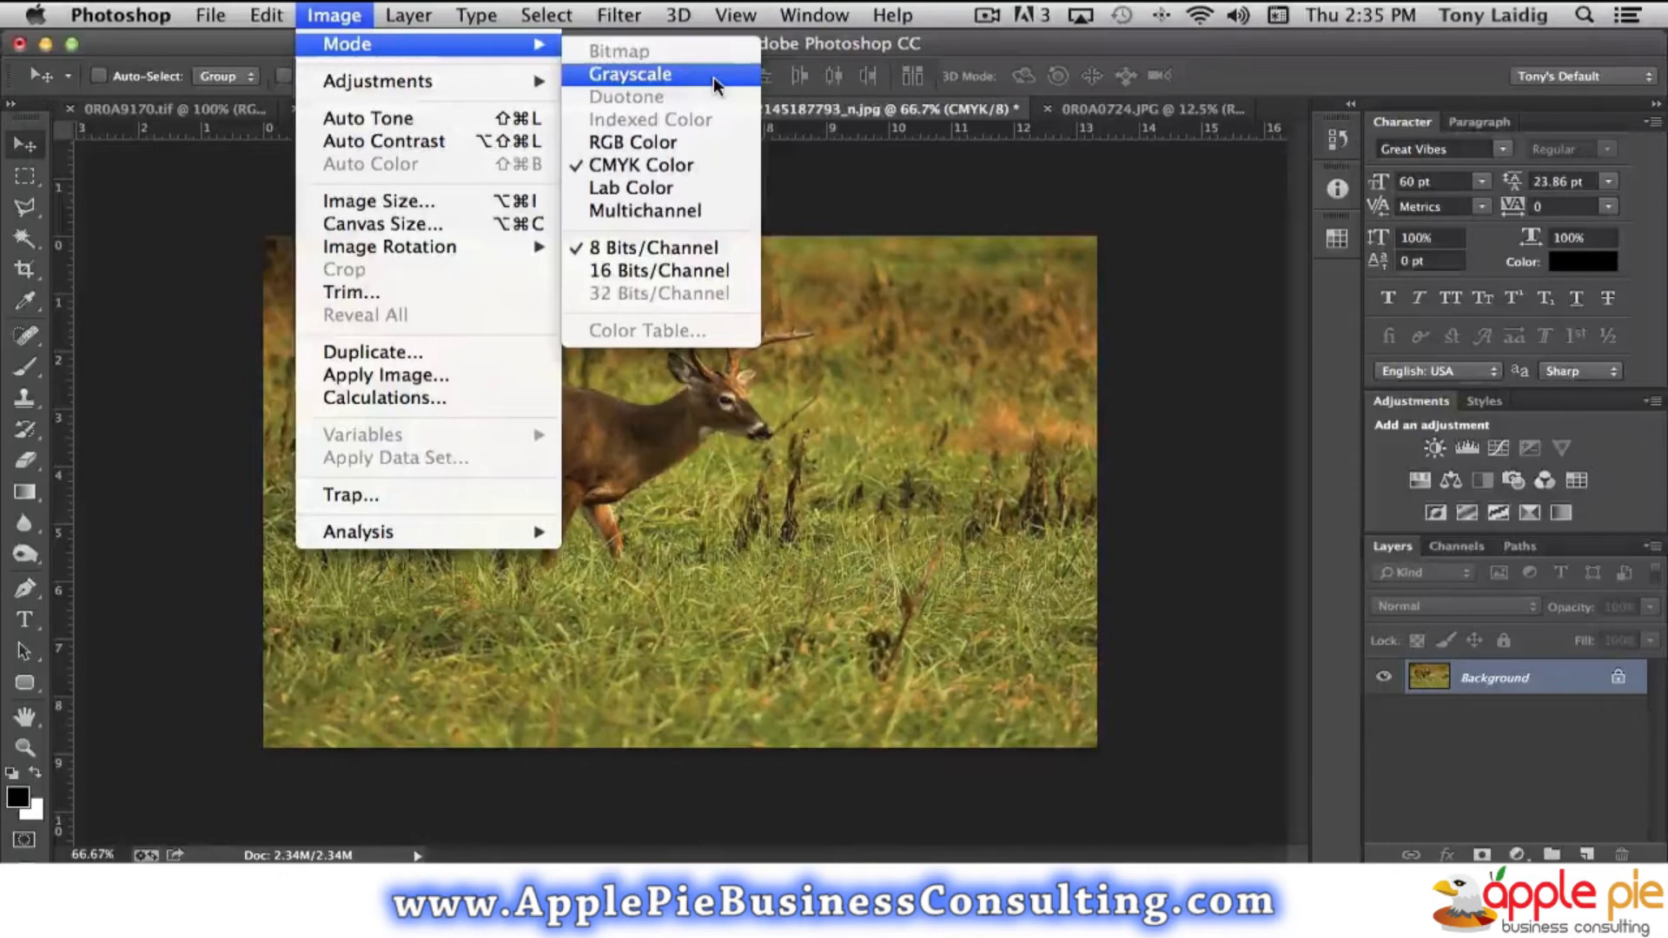
{"action": "left_click", "coordinate": [670, 75]}
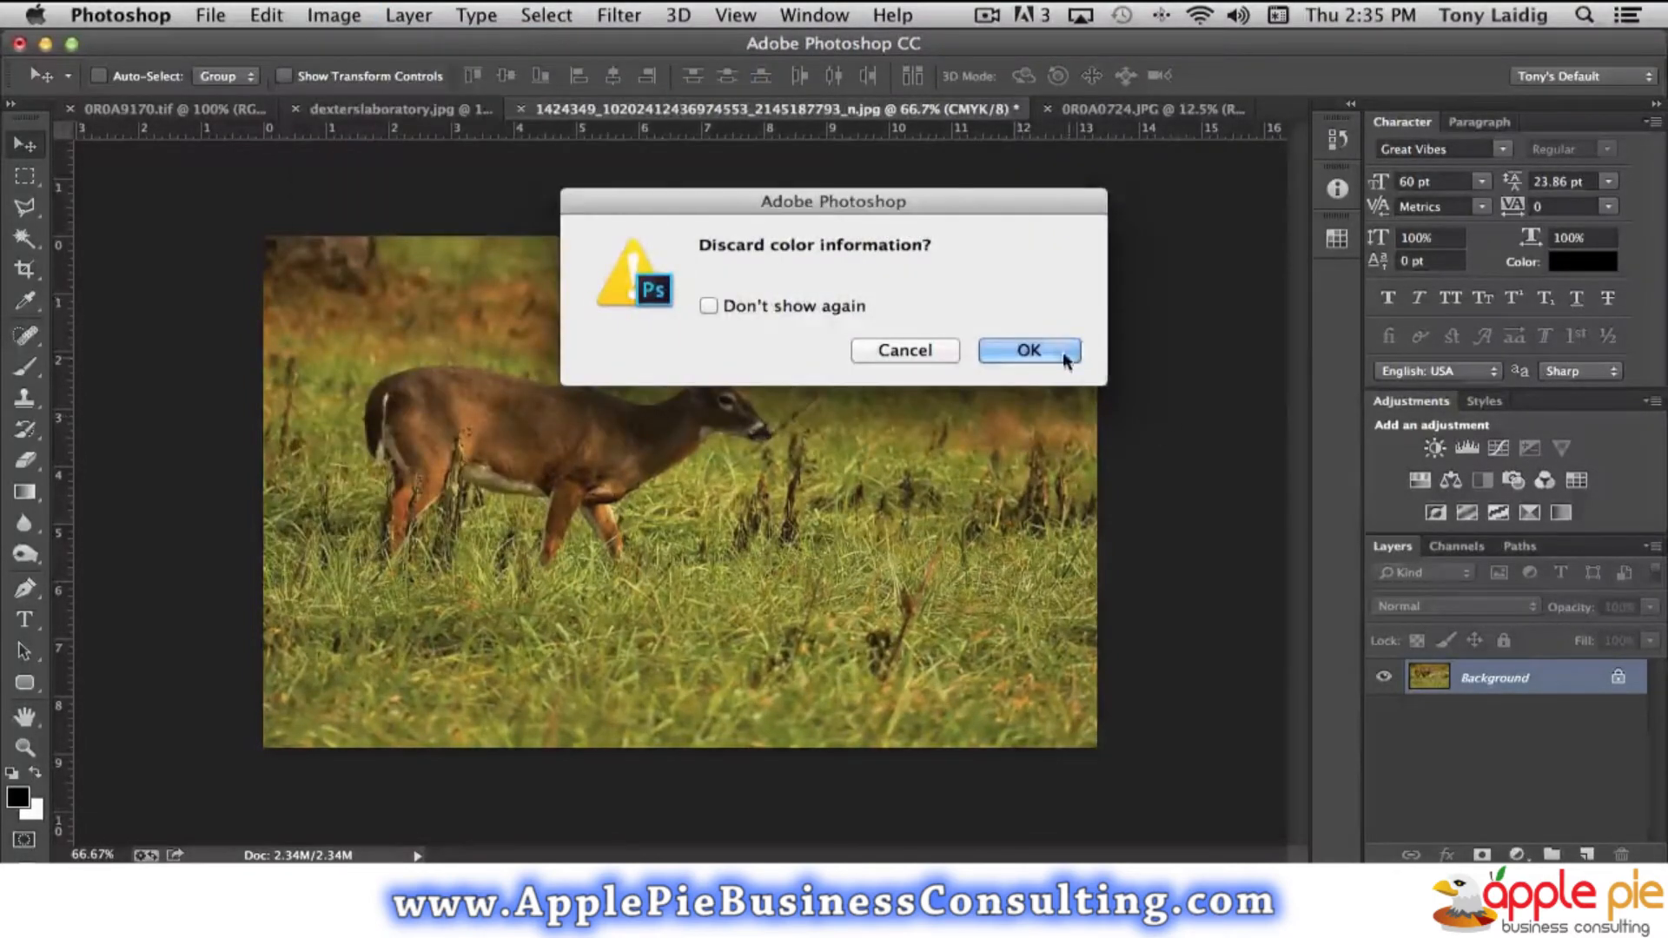
{"action": "left_click", "coordinate": [1046, 348]}
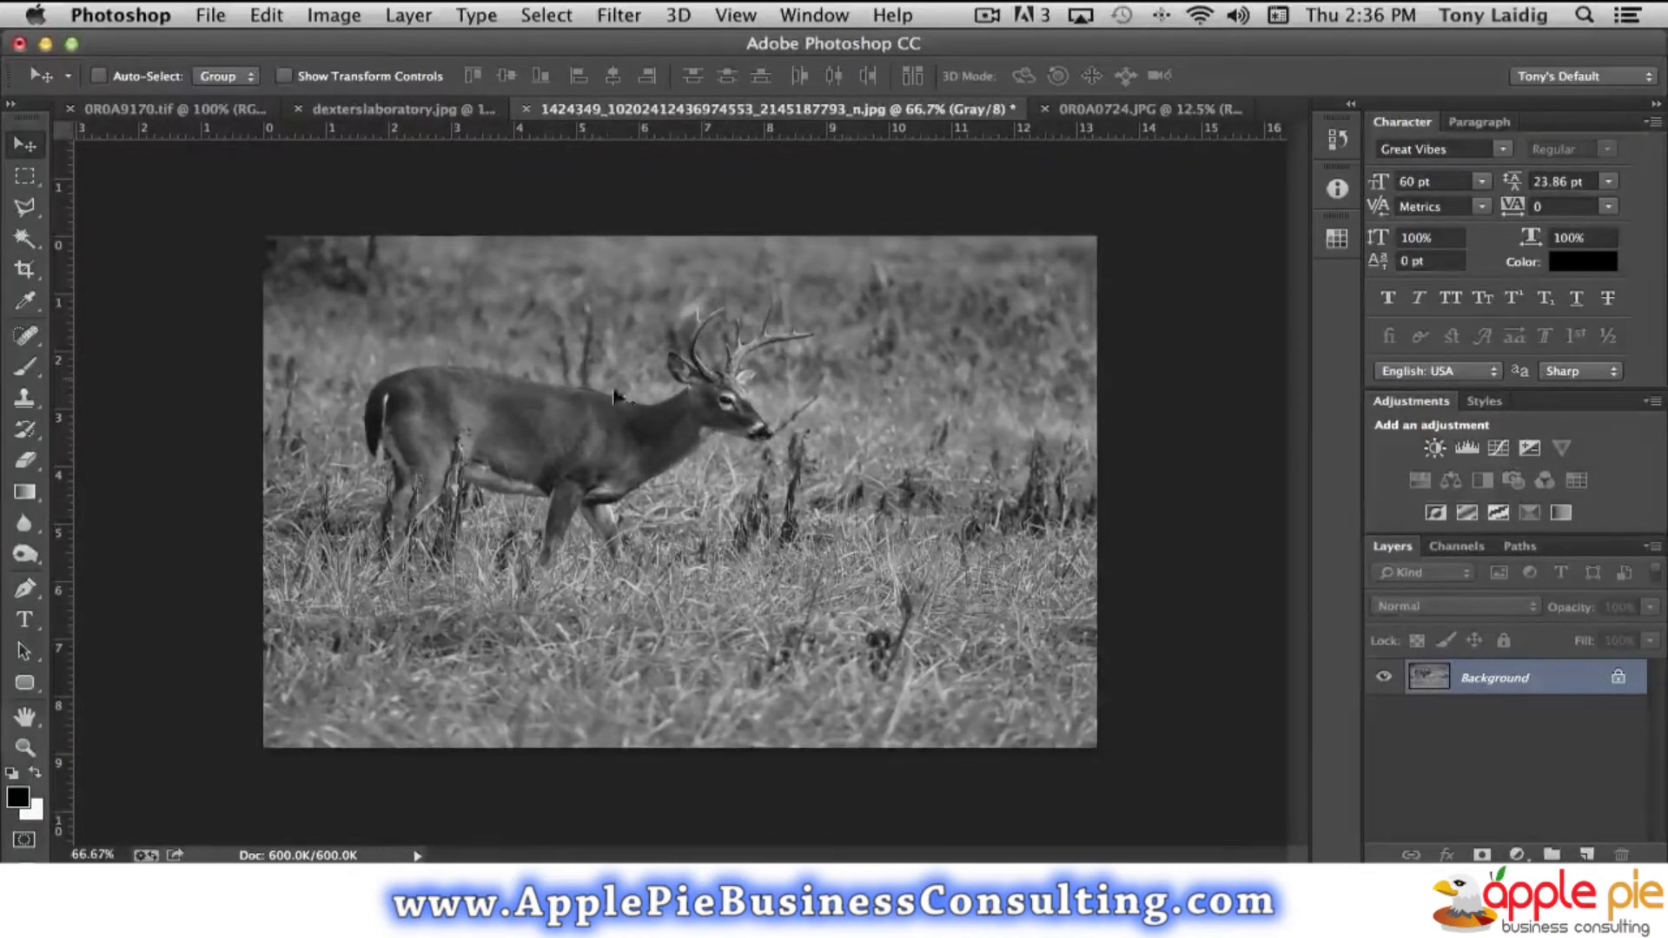
- Convert the grayscale deer photo to Bitmap mode at 72 pixels/inch output using the Diffusion Dither method
{"action": "left_click", "coordinate": [333, 15]}
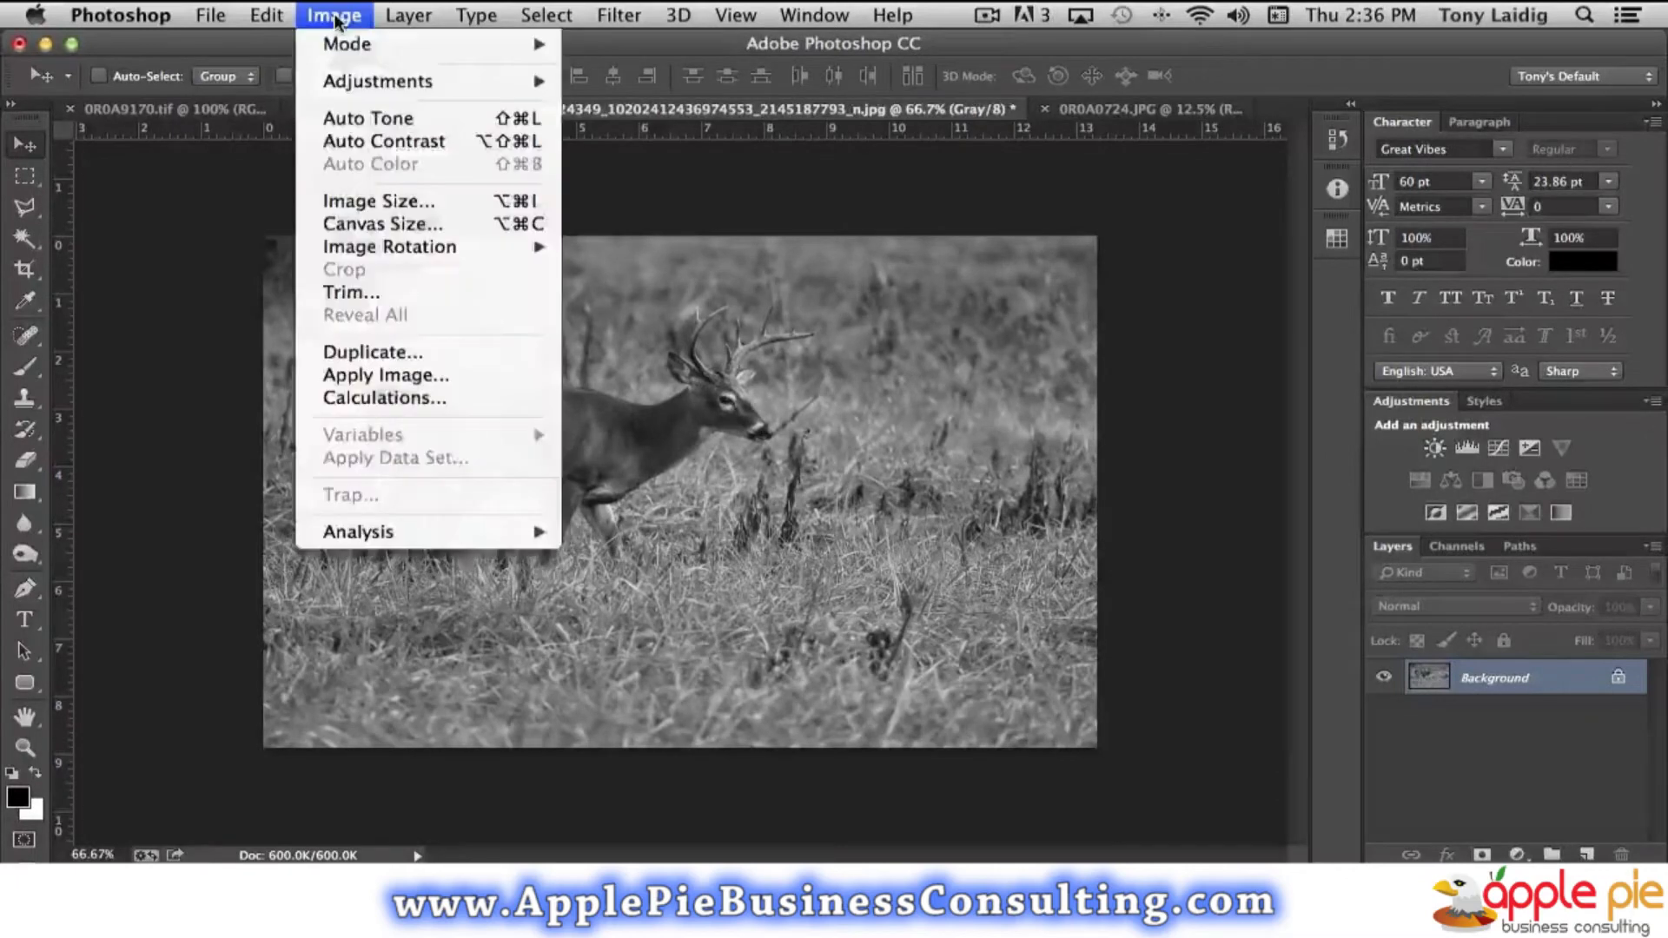
{"action": "mouse_move", "coordinate": [345, 48]}
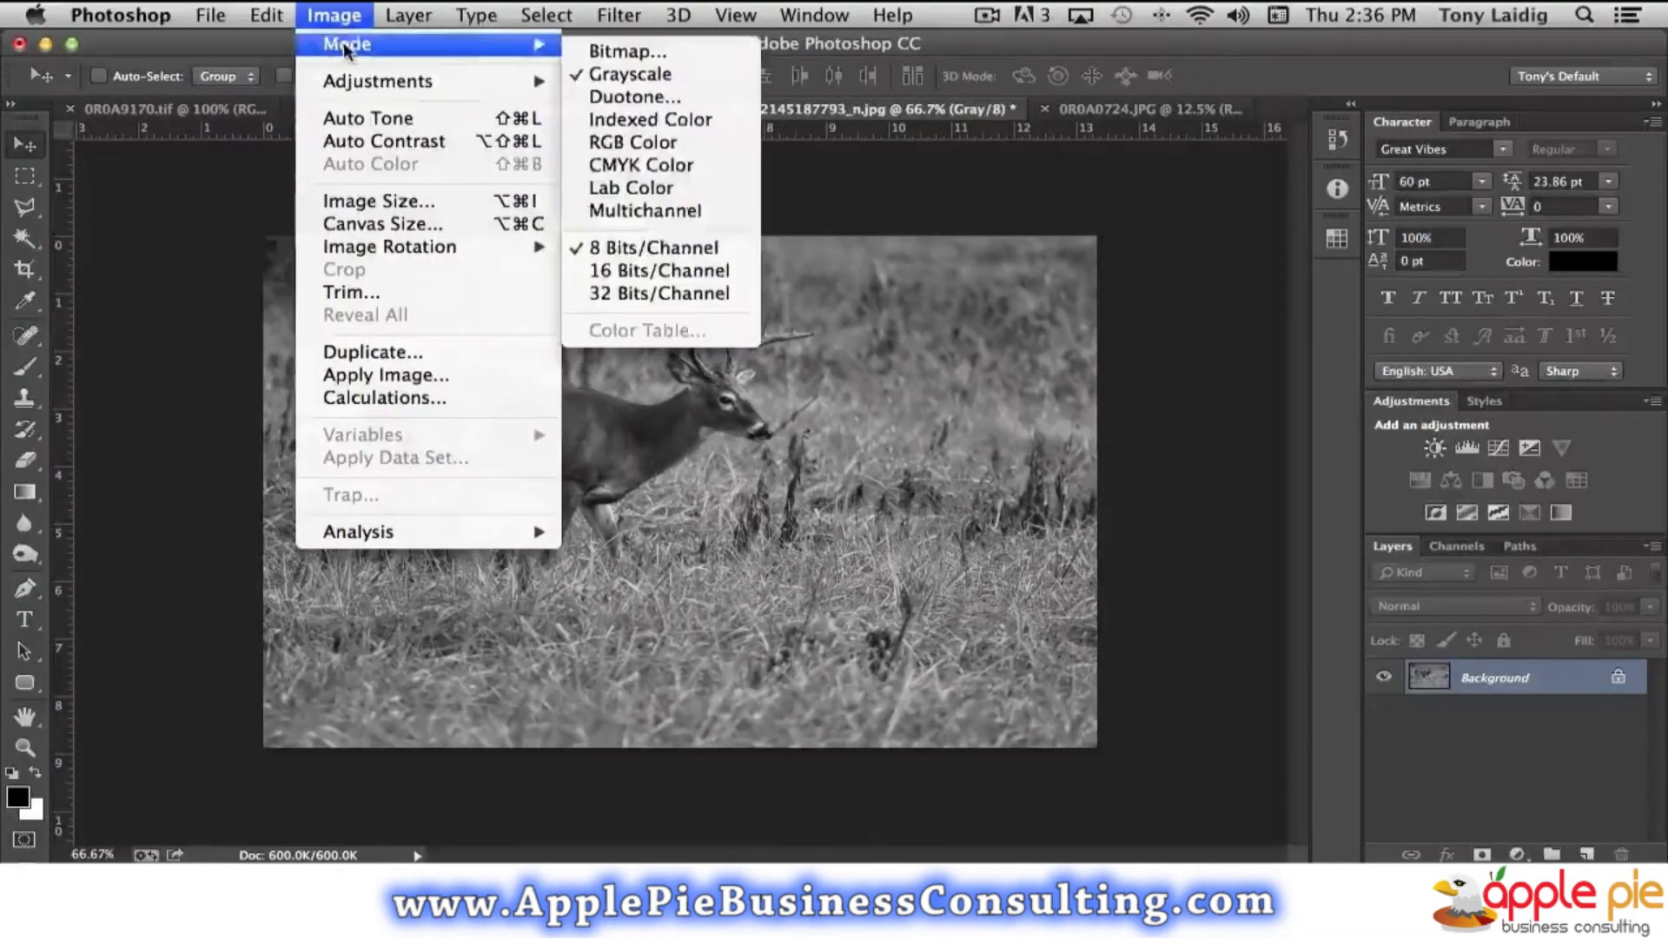
{"action": "left_click", "coordinate": [643, 52]}
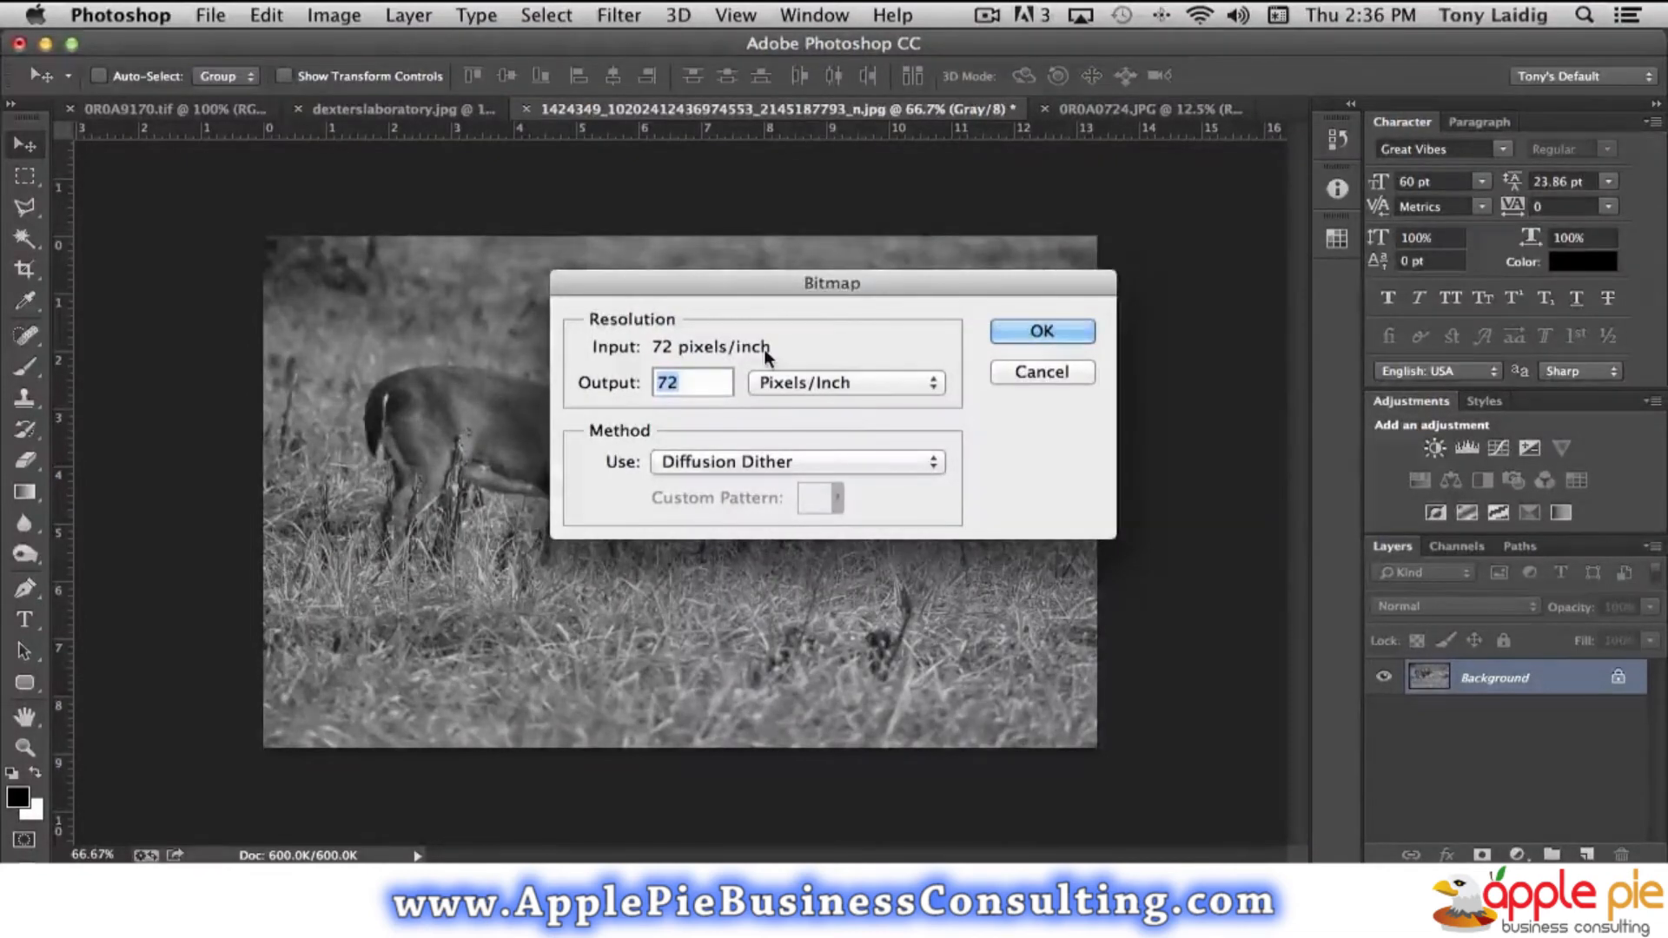
{"action": "left_click", "coordinate": [794, 460]}
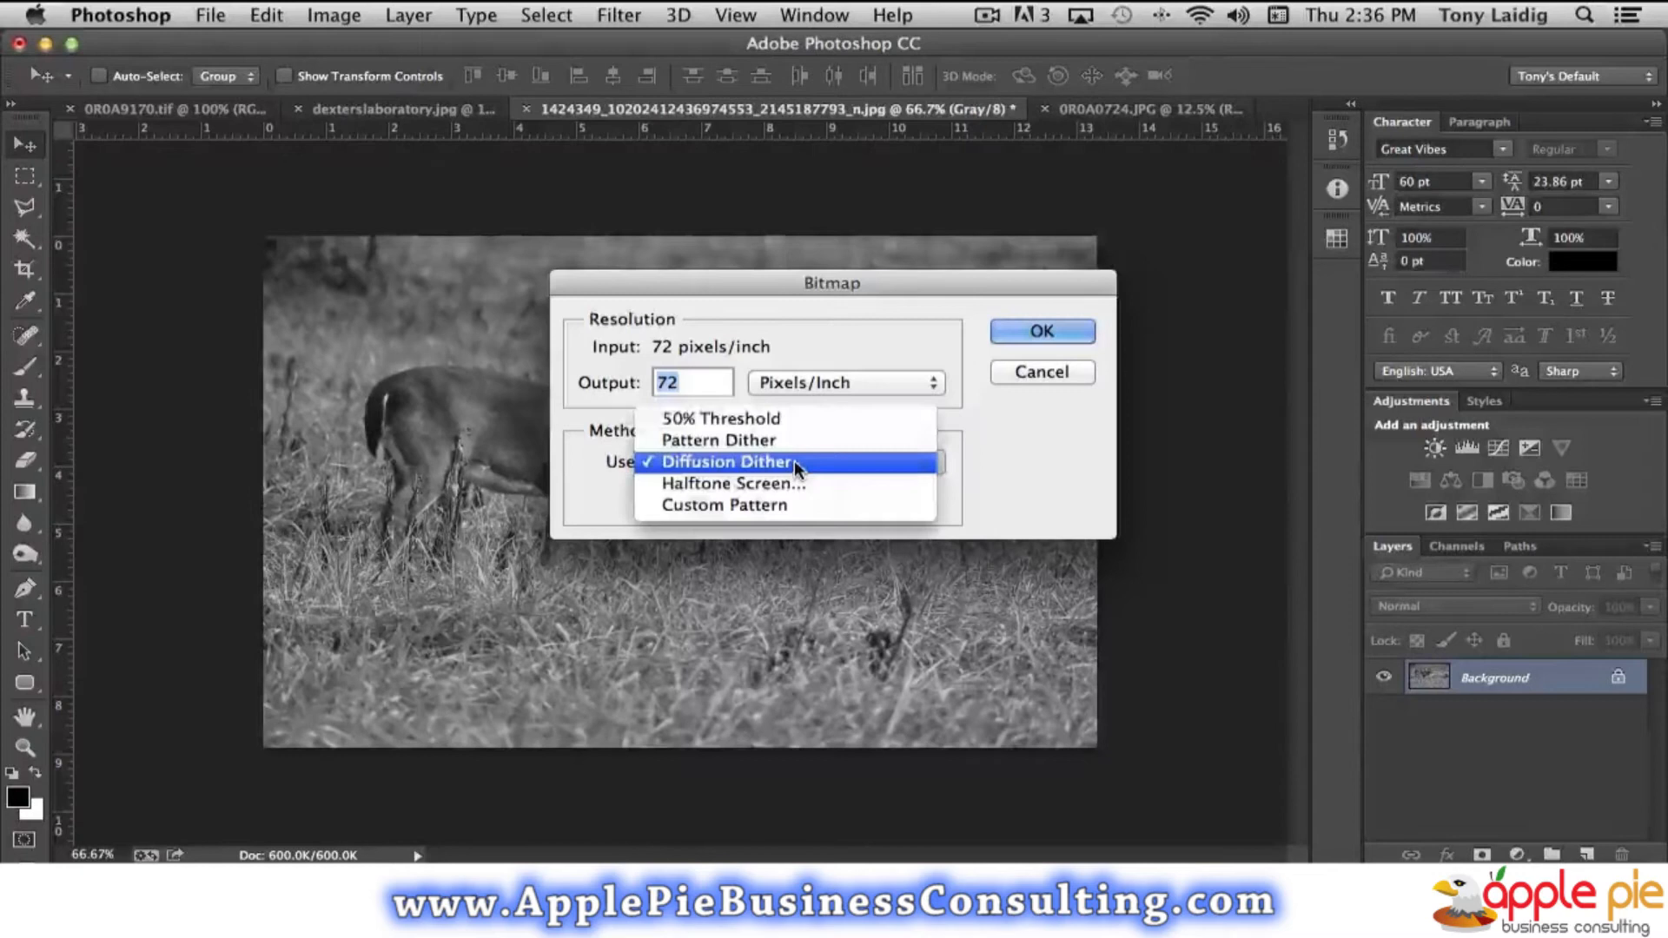
{"action": "left_click", "coordinate": [743, 461]}
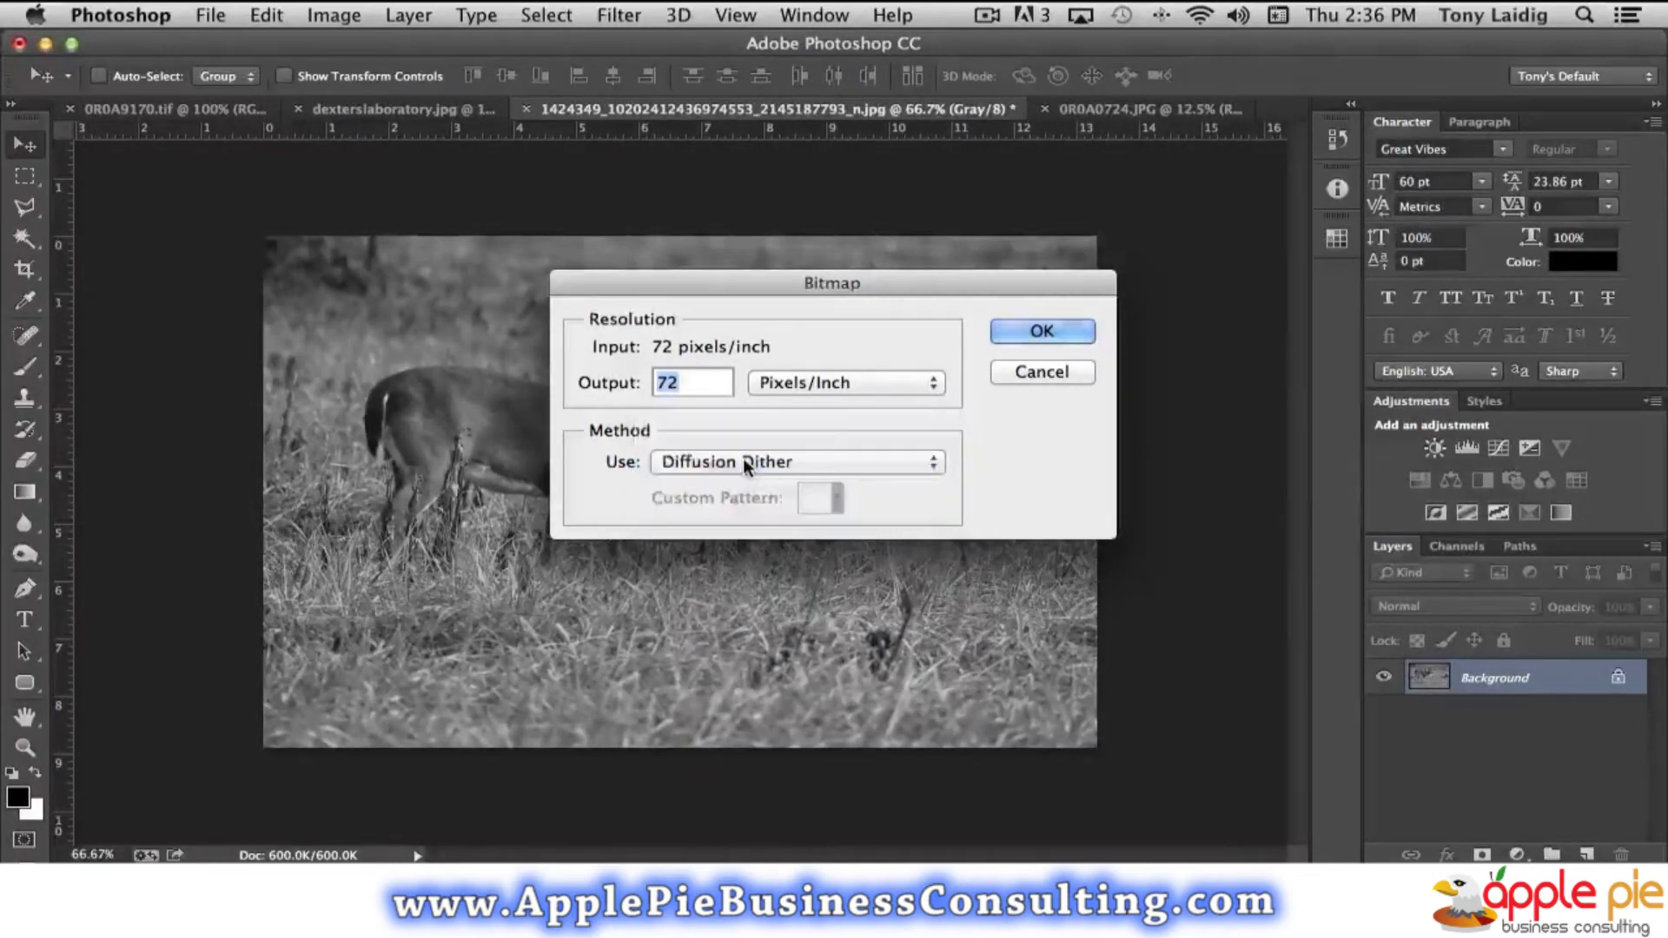
{"action": "left_click", "coordinate": [1043, 333]}
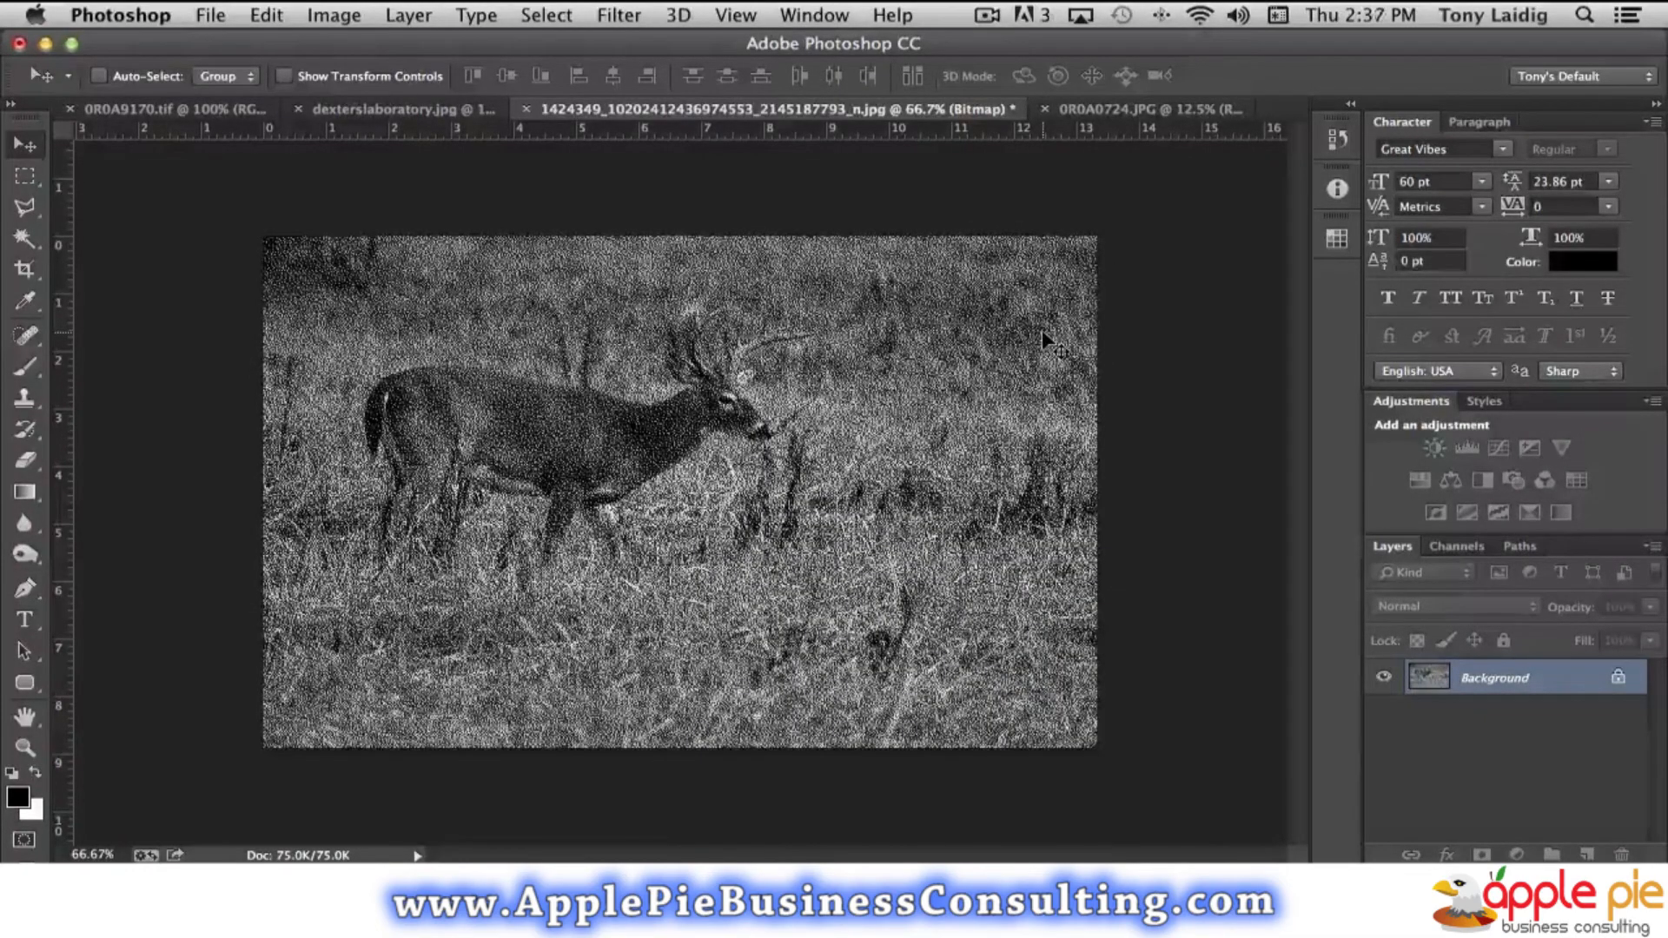
- Inspect the dithered pixels up close at up to 200% zoom, and undo the Bitmap conversion
{"action": "key", "text": "super+equal"}
{"action": "key", "text": "super+equal"}
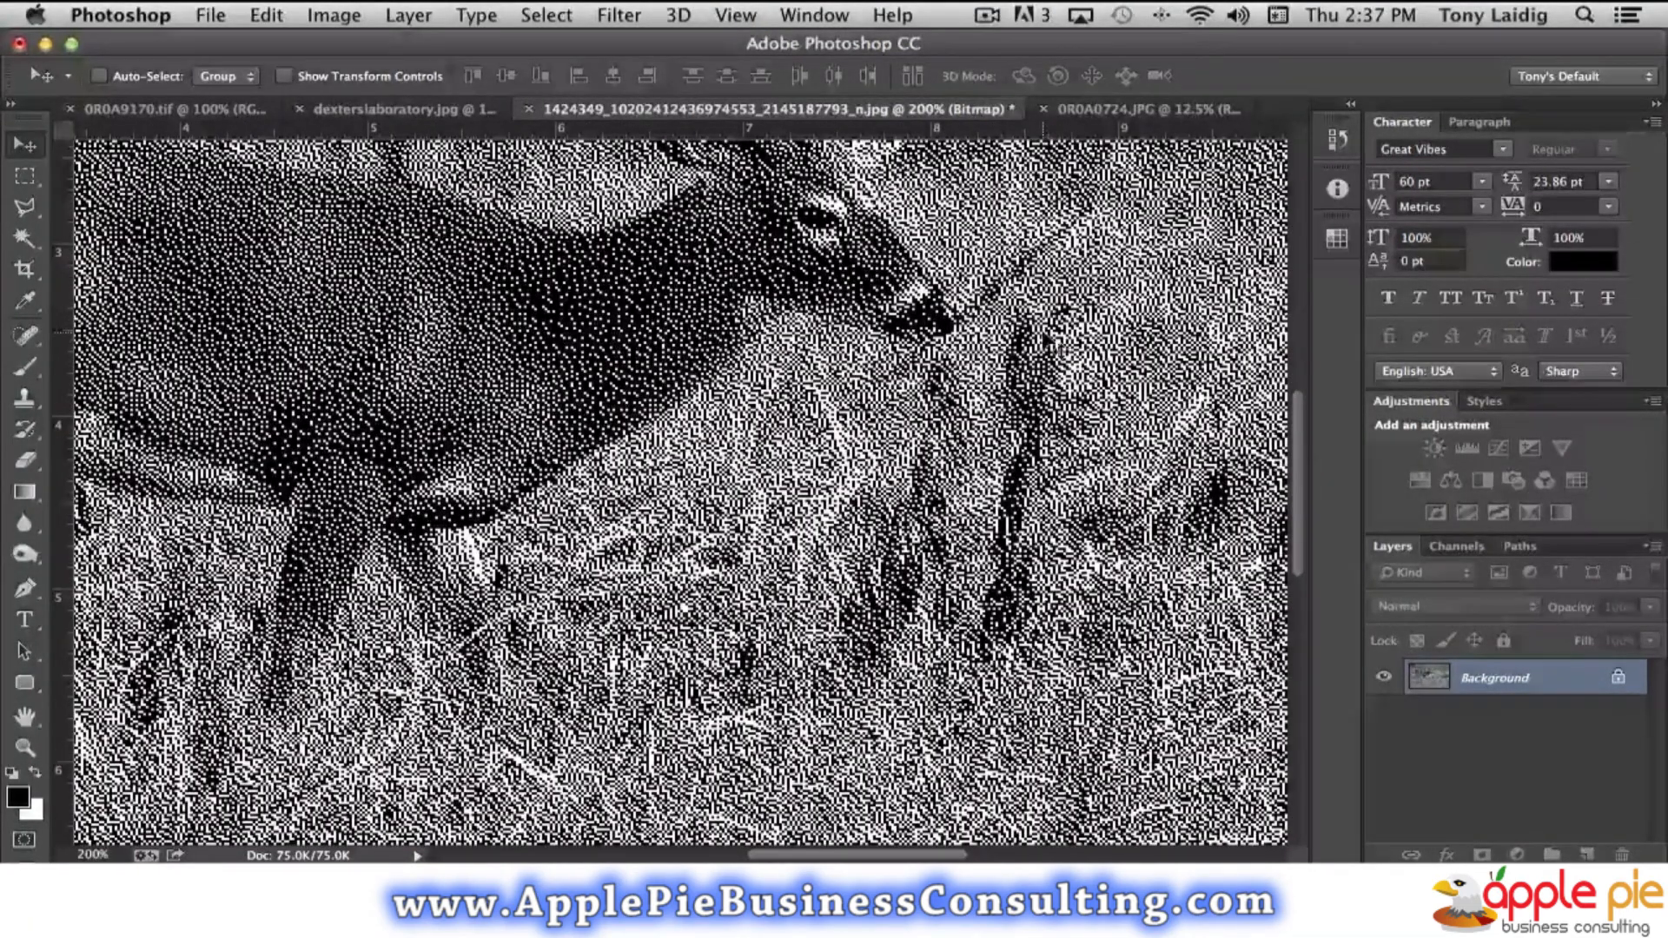
{"action": "key", "text": "super+minus"}
{"action": "key", "text": "super+minus"}
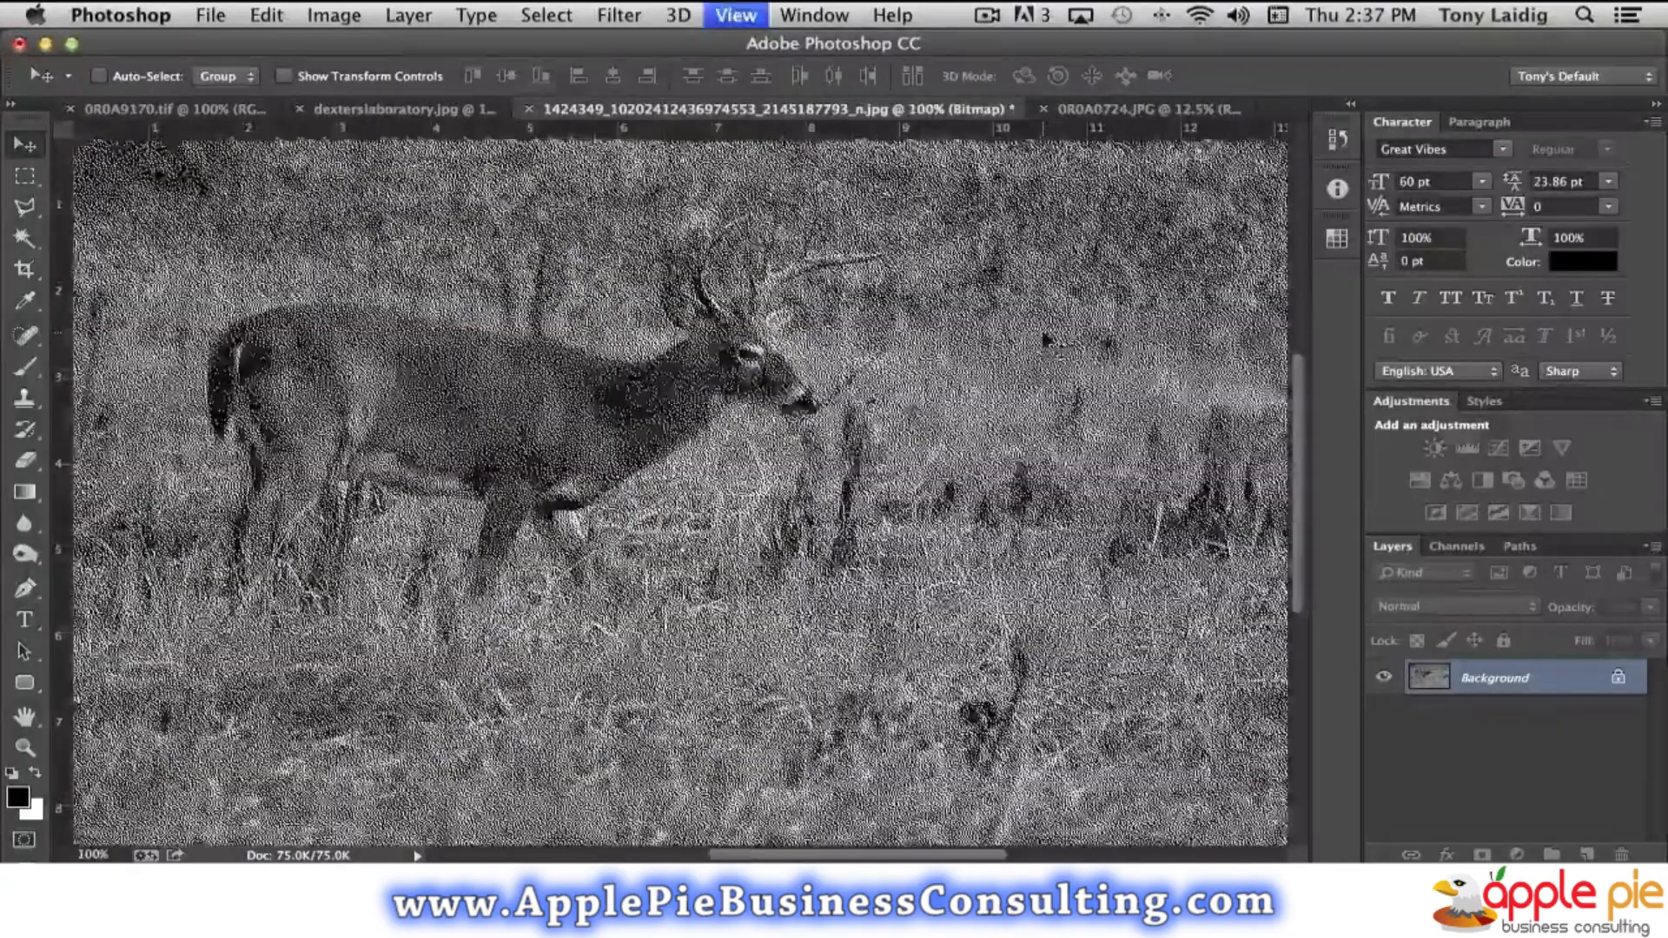
{"action": "key", "text": "super+plus"}
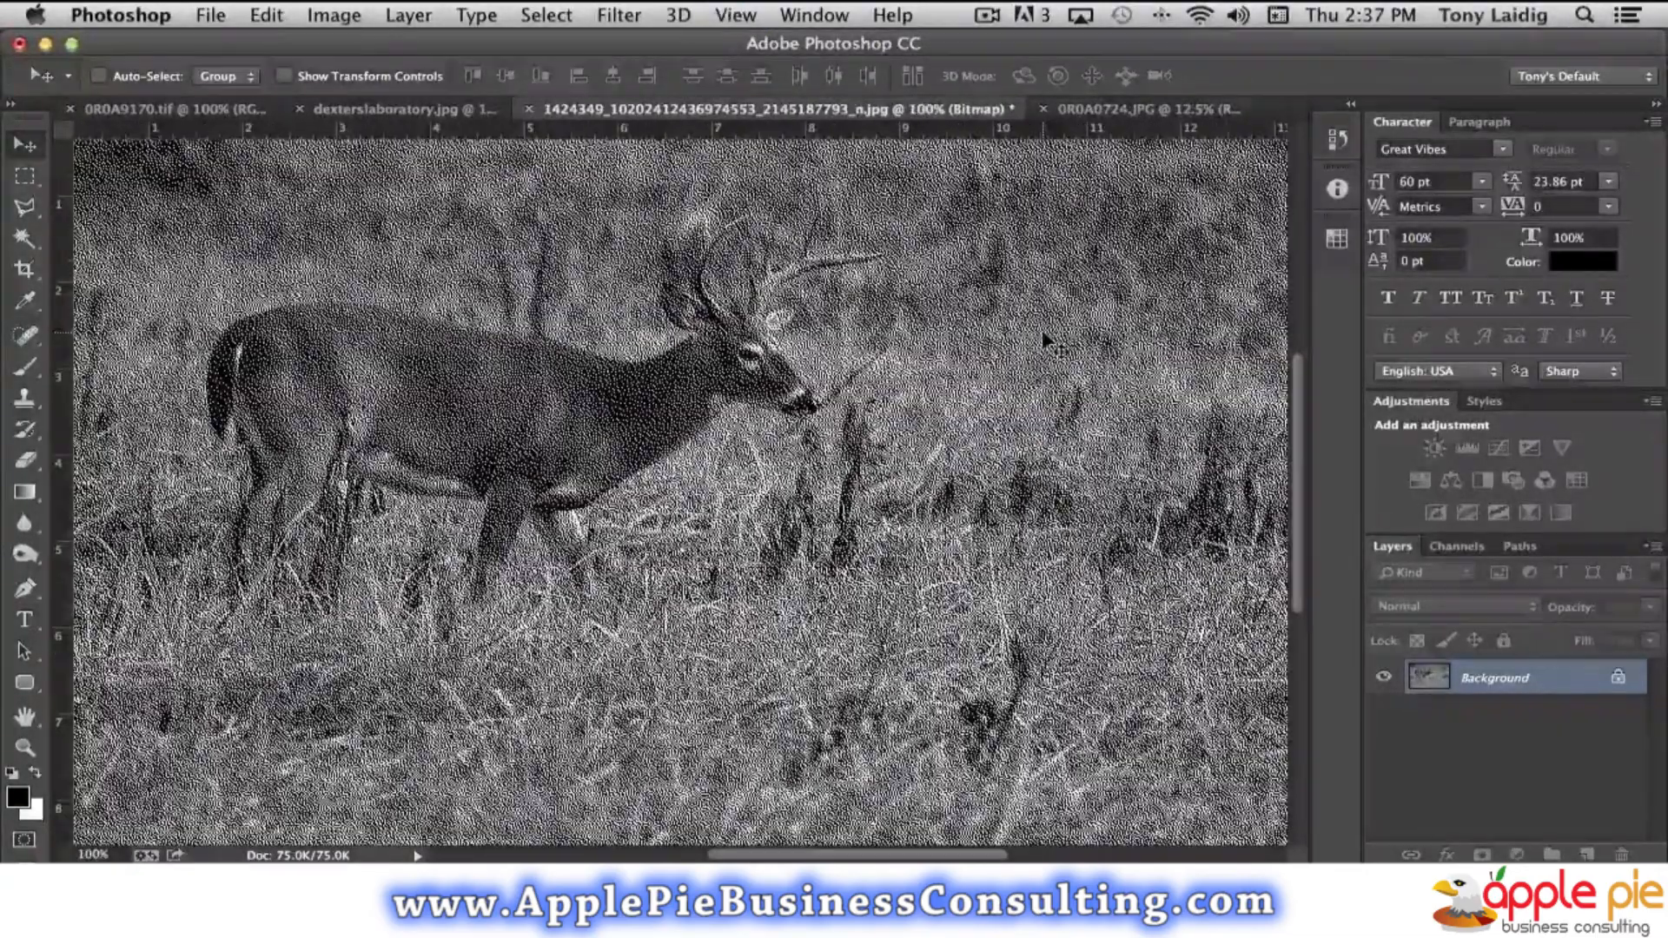
{"action": "key", "text": "super+z"}
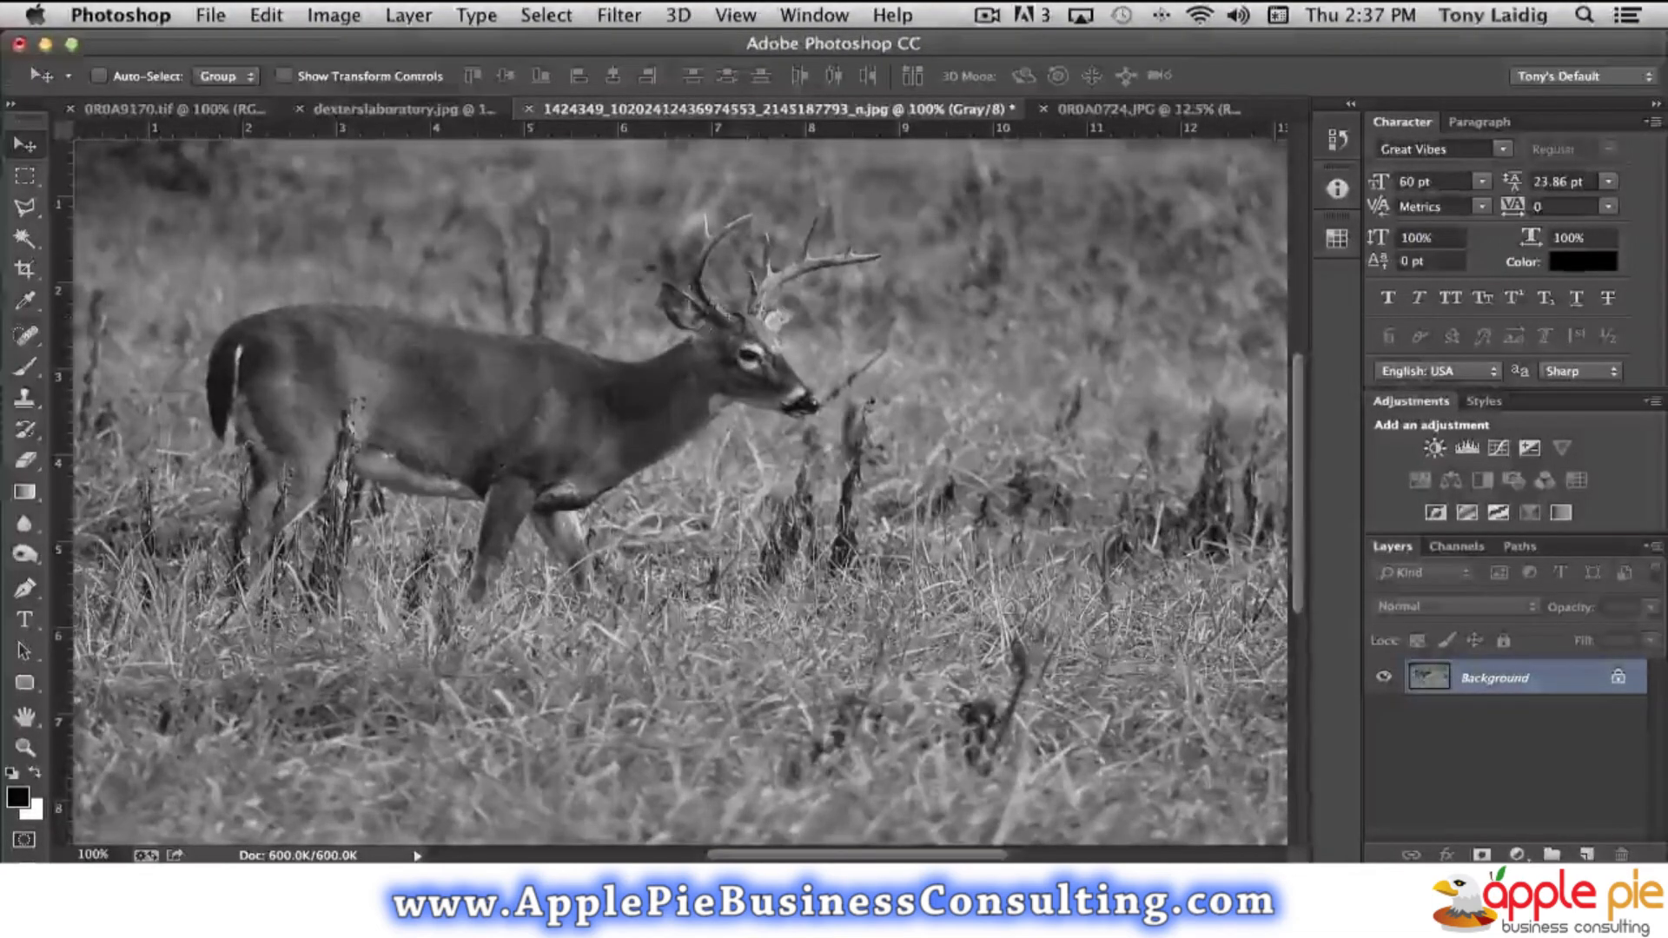
- Start a Duotone conversion of the grayscale deer photo and set the ink type to Duotone
{"action": "left_click", "coordinate": [333, 15]}
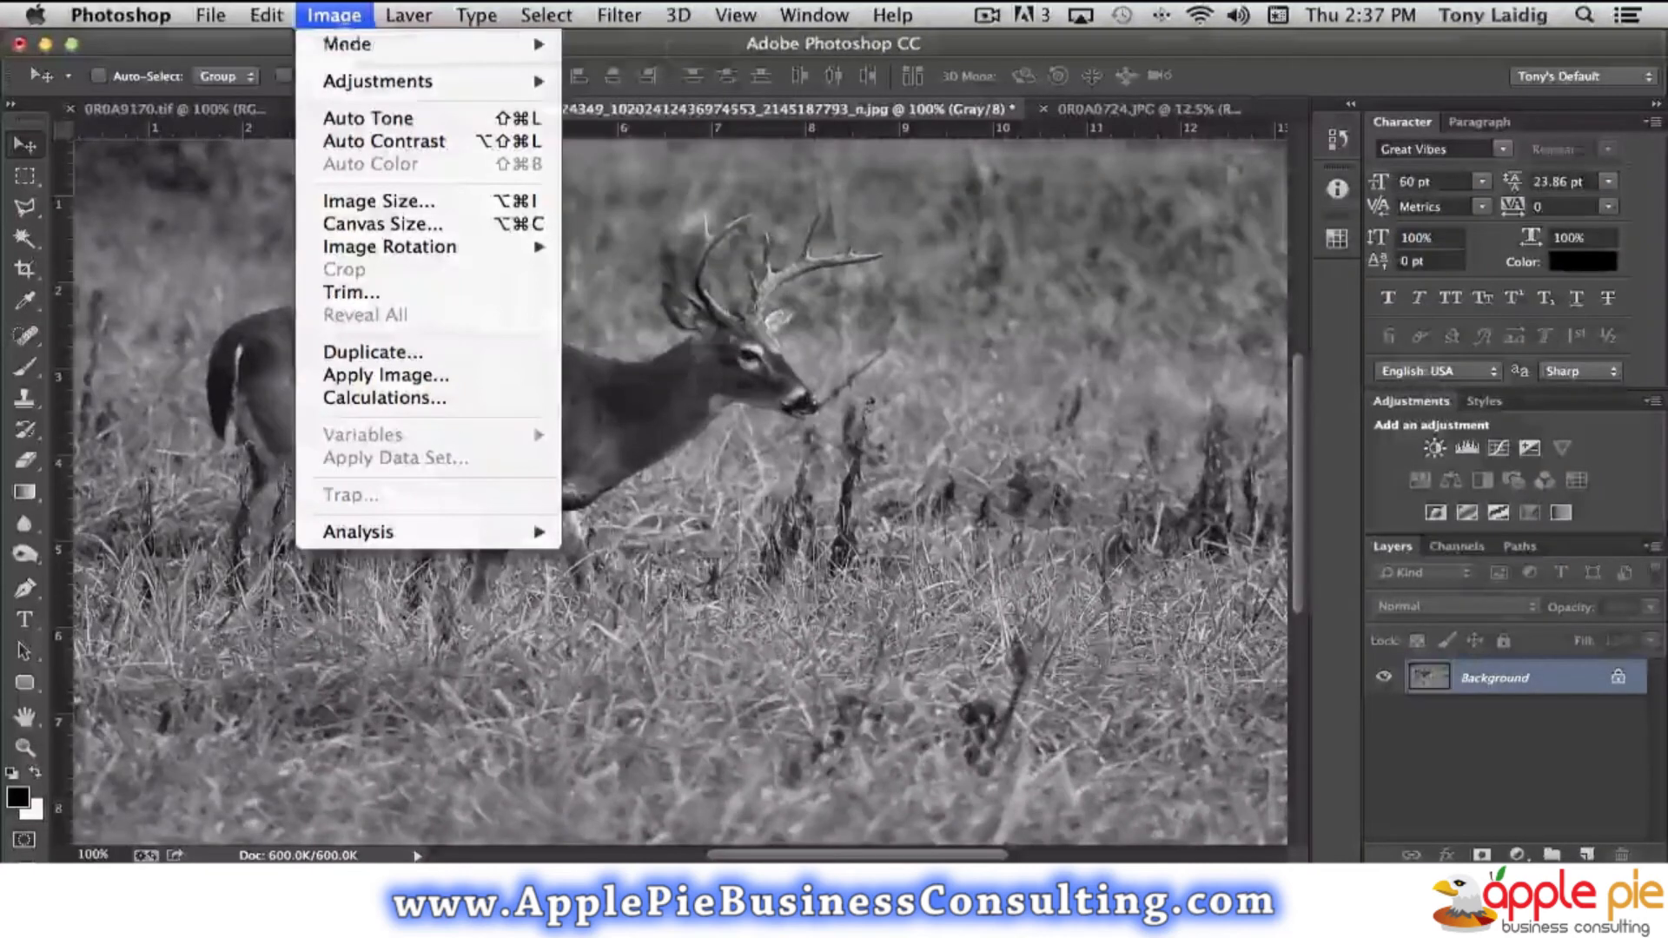
{"action": "left_click", "coordinate": [647, 103]}
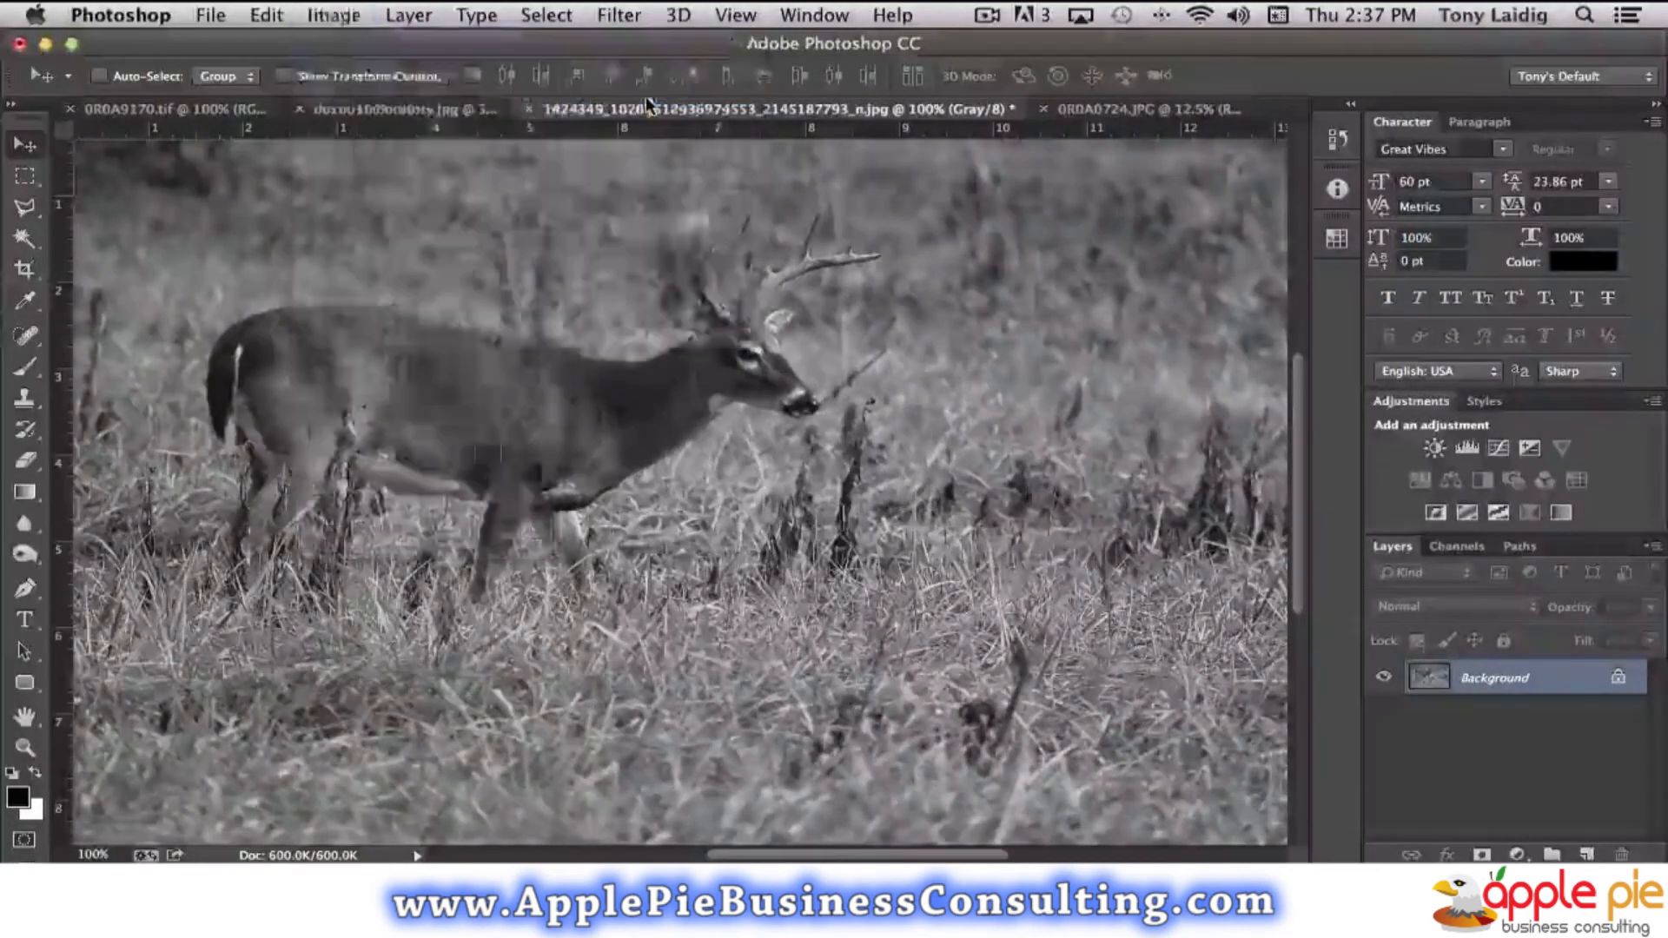
{"action": "left_click_drag", "start_coordinate": [830, 229], "coordinate": [1152, 314]}
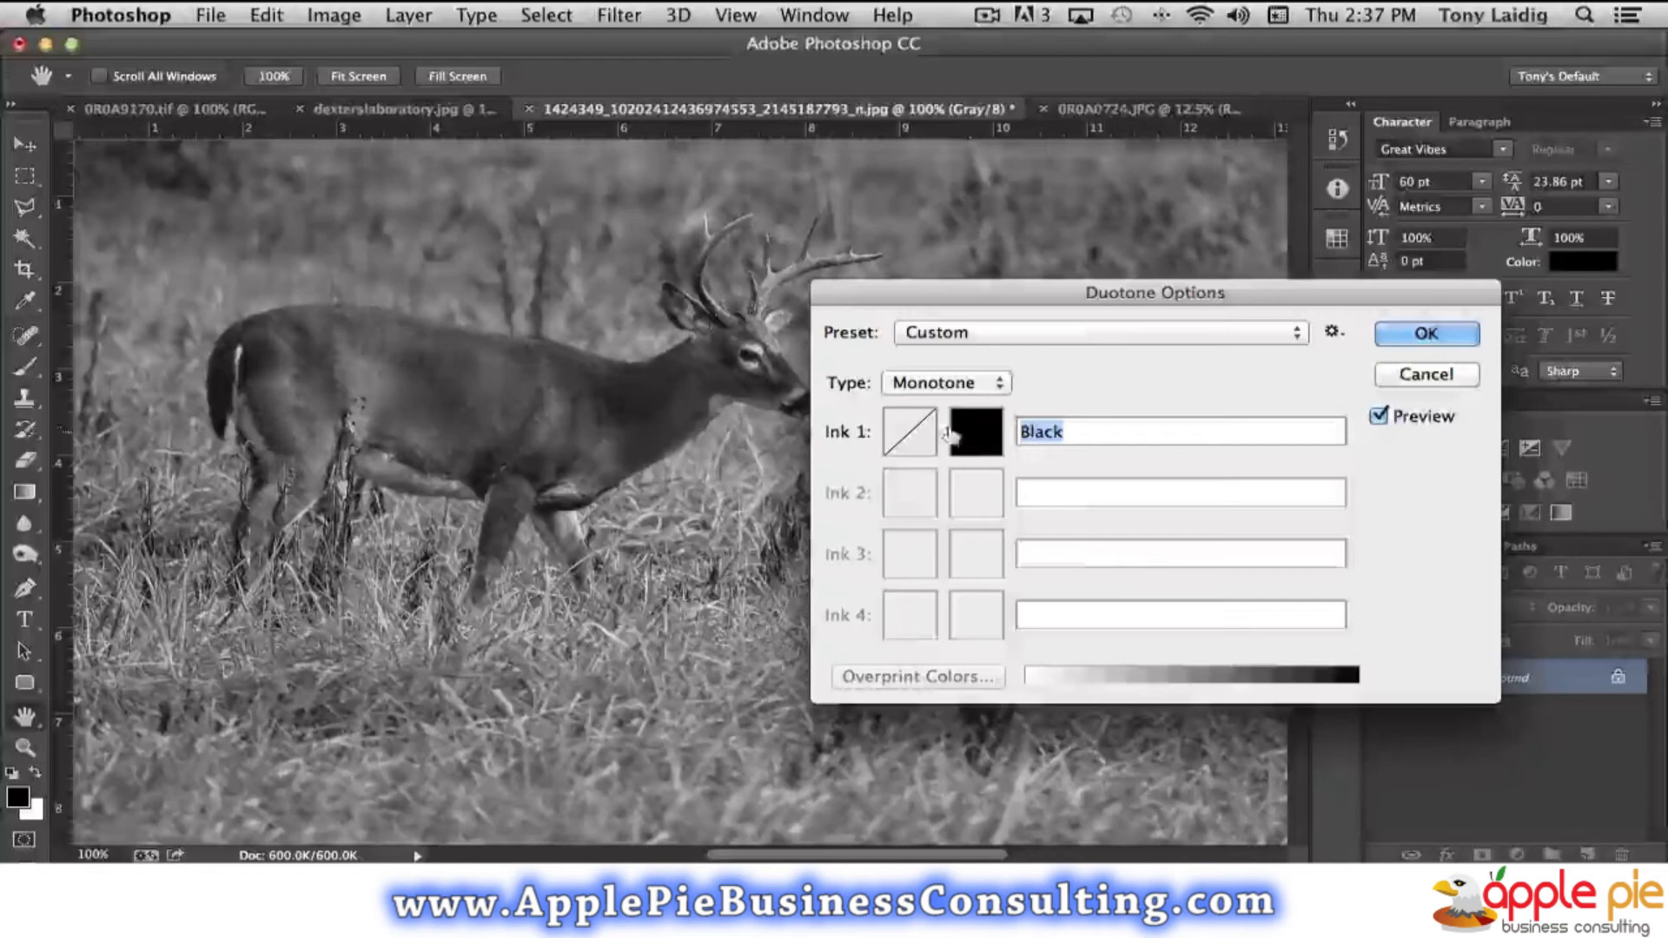
{"action": "left_click", "coordinate": [964, 383]}
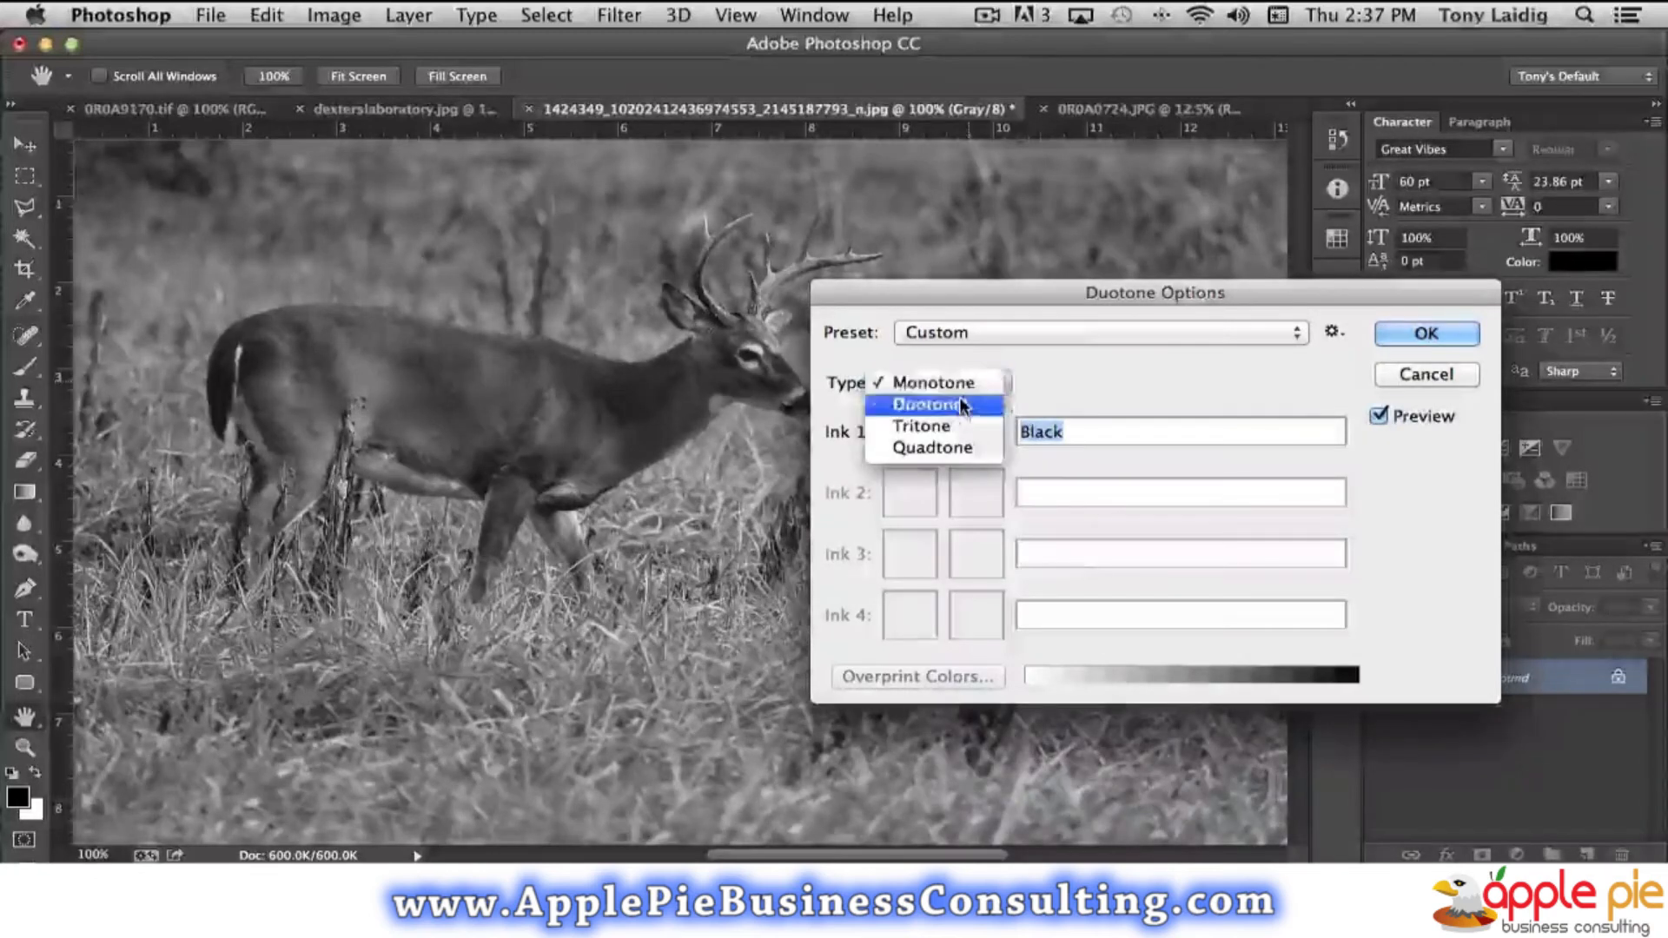
{"action": "left_click", "coordinate": [962, 405]}
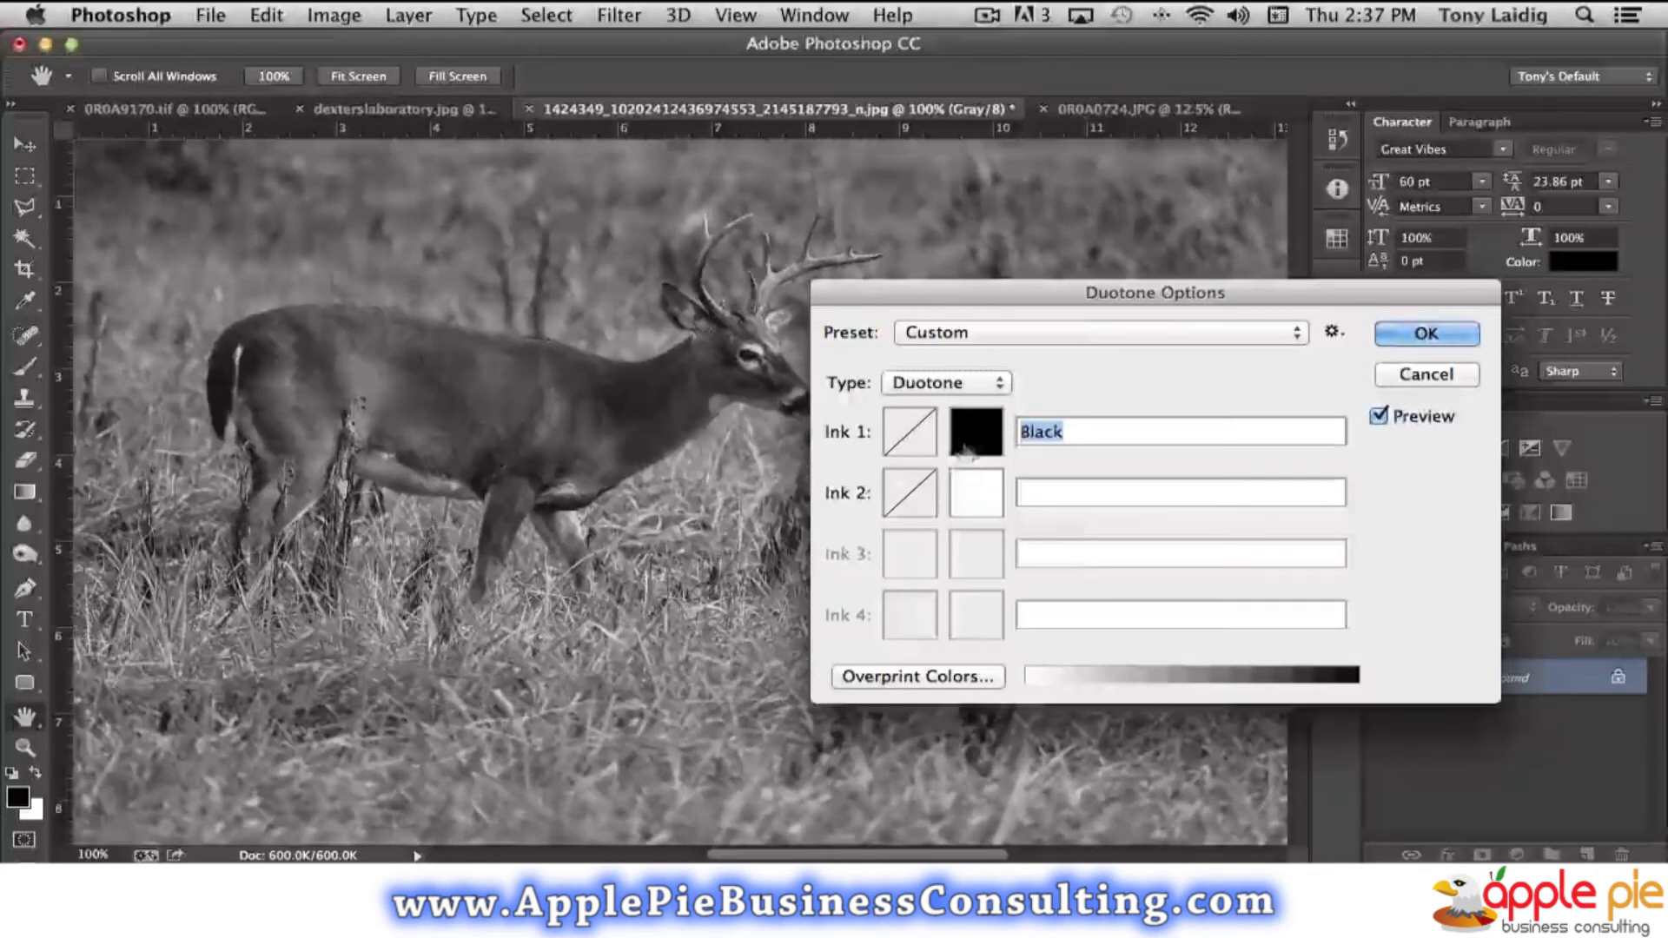
- Set the duotone's Ink 2 color to the dark olive yellow 847124
{"action": "left_click", "coordinate": [968, 500]}
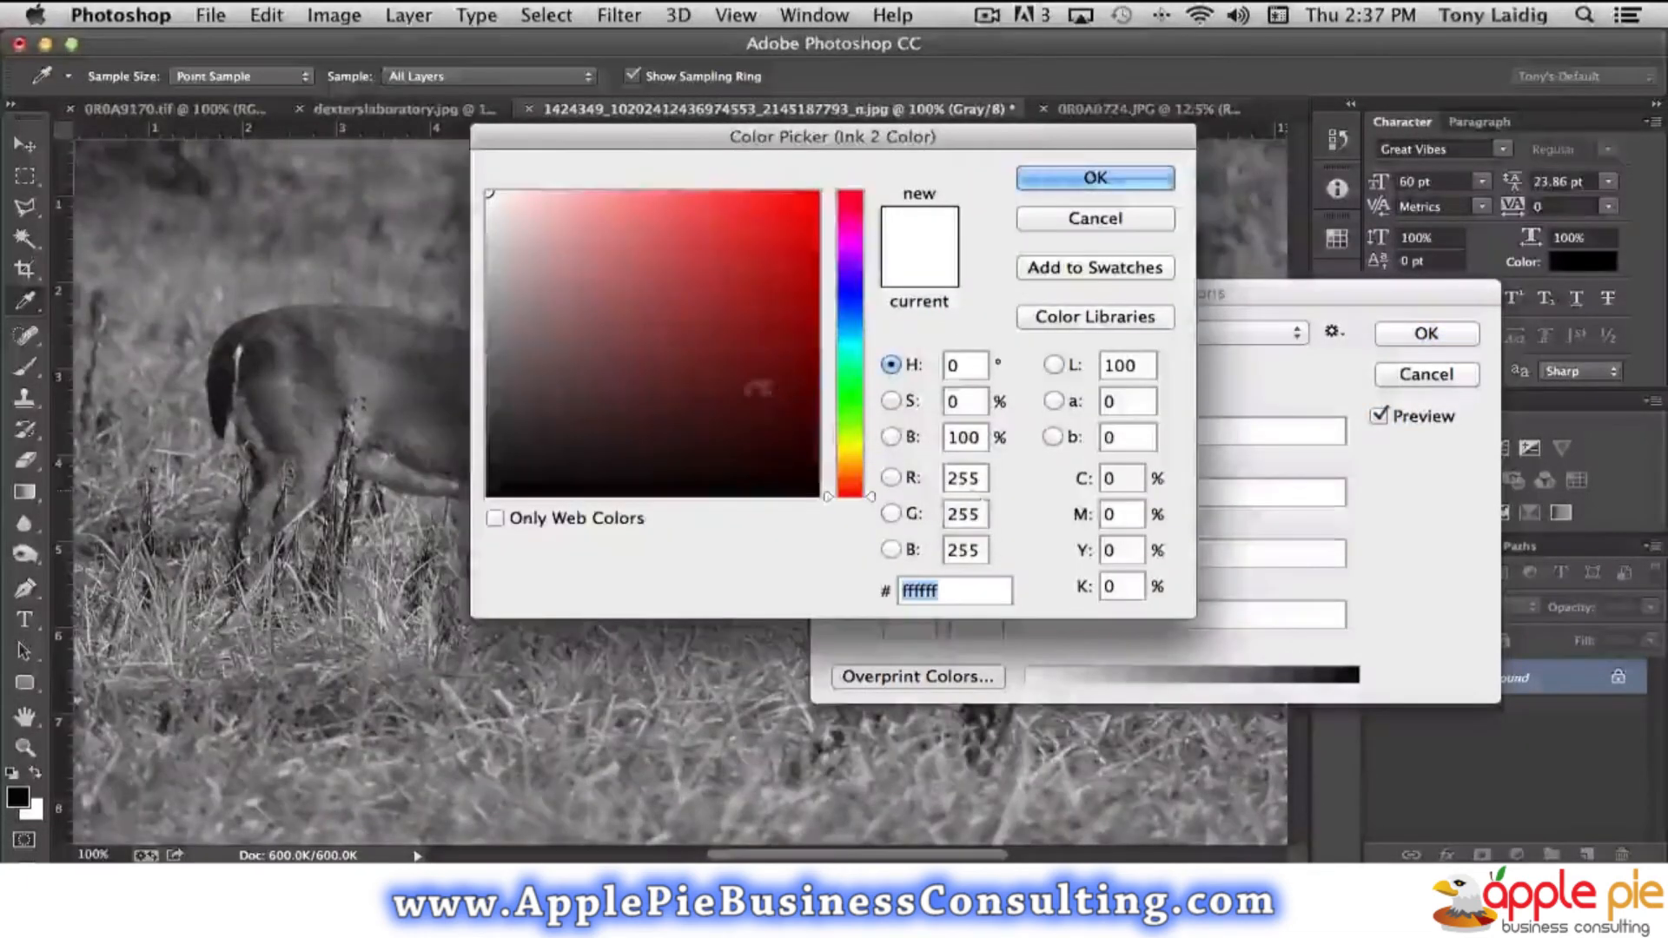
{"action": "left_click", "coordinate": [827, 456]}
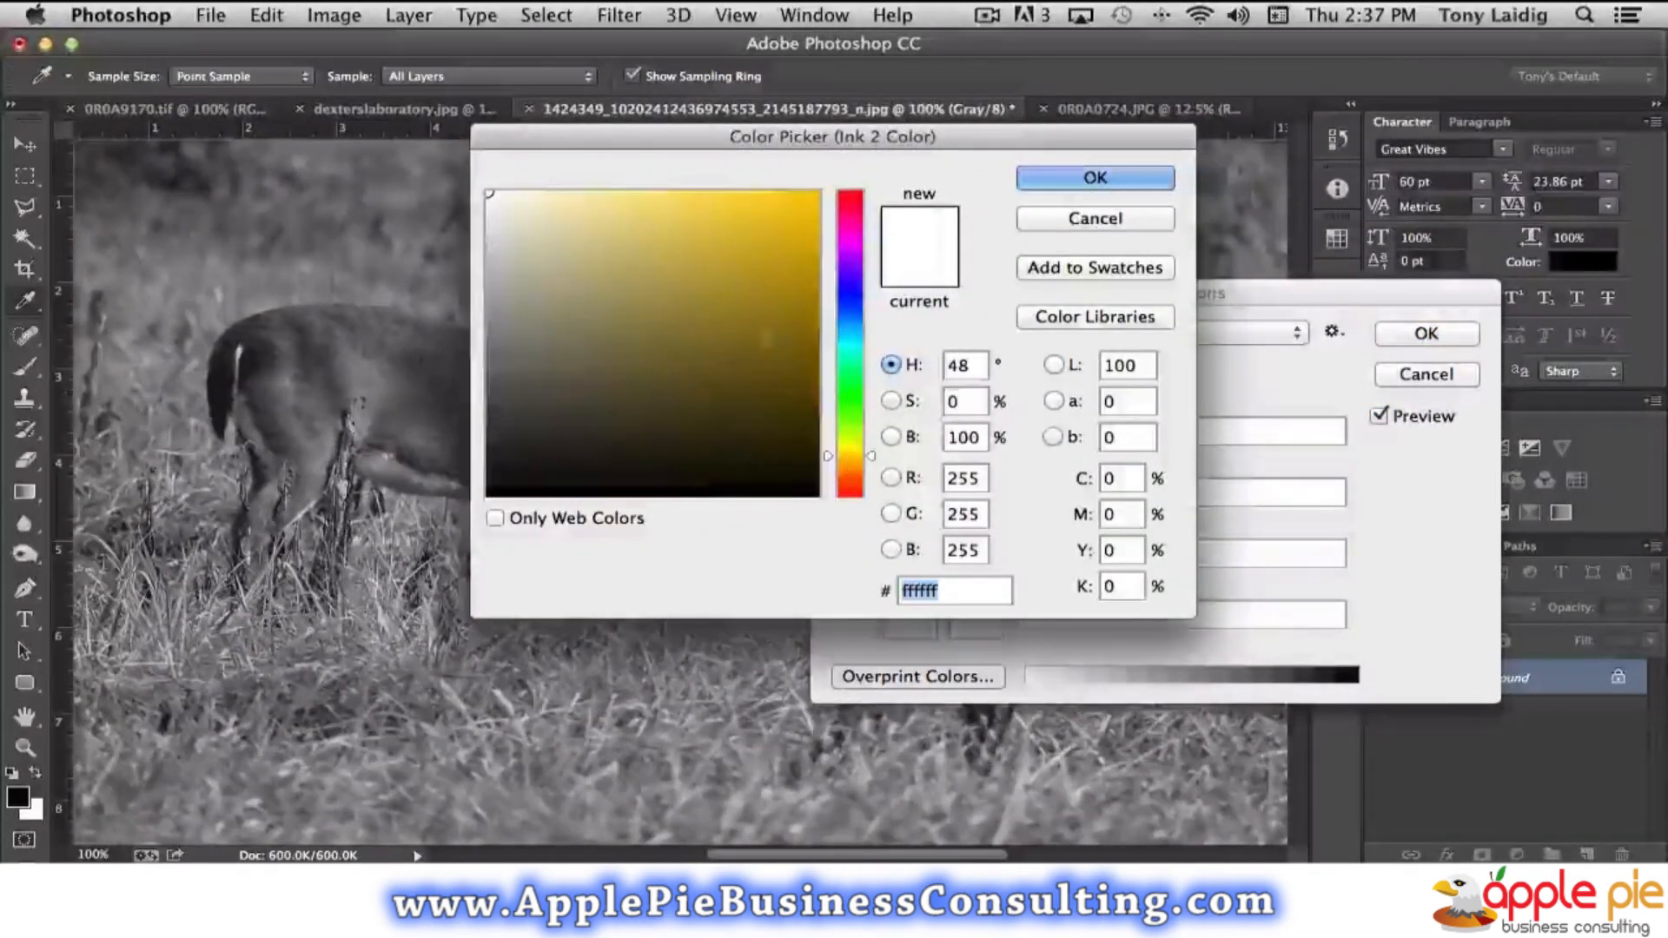
{"action": "left_click", "coordinate": [729, 338]}
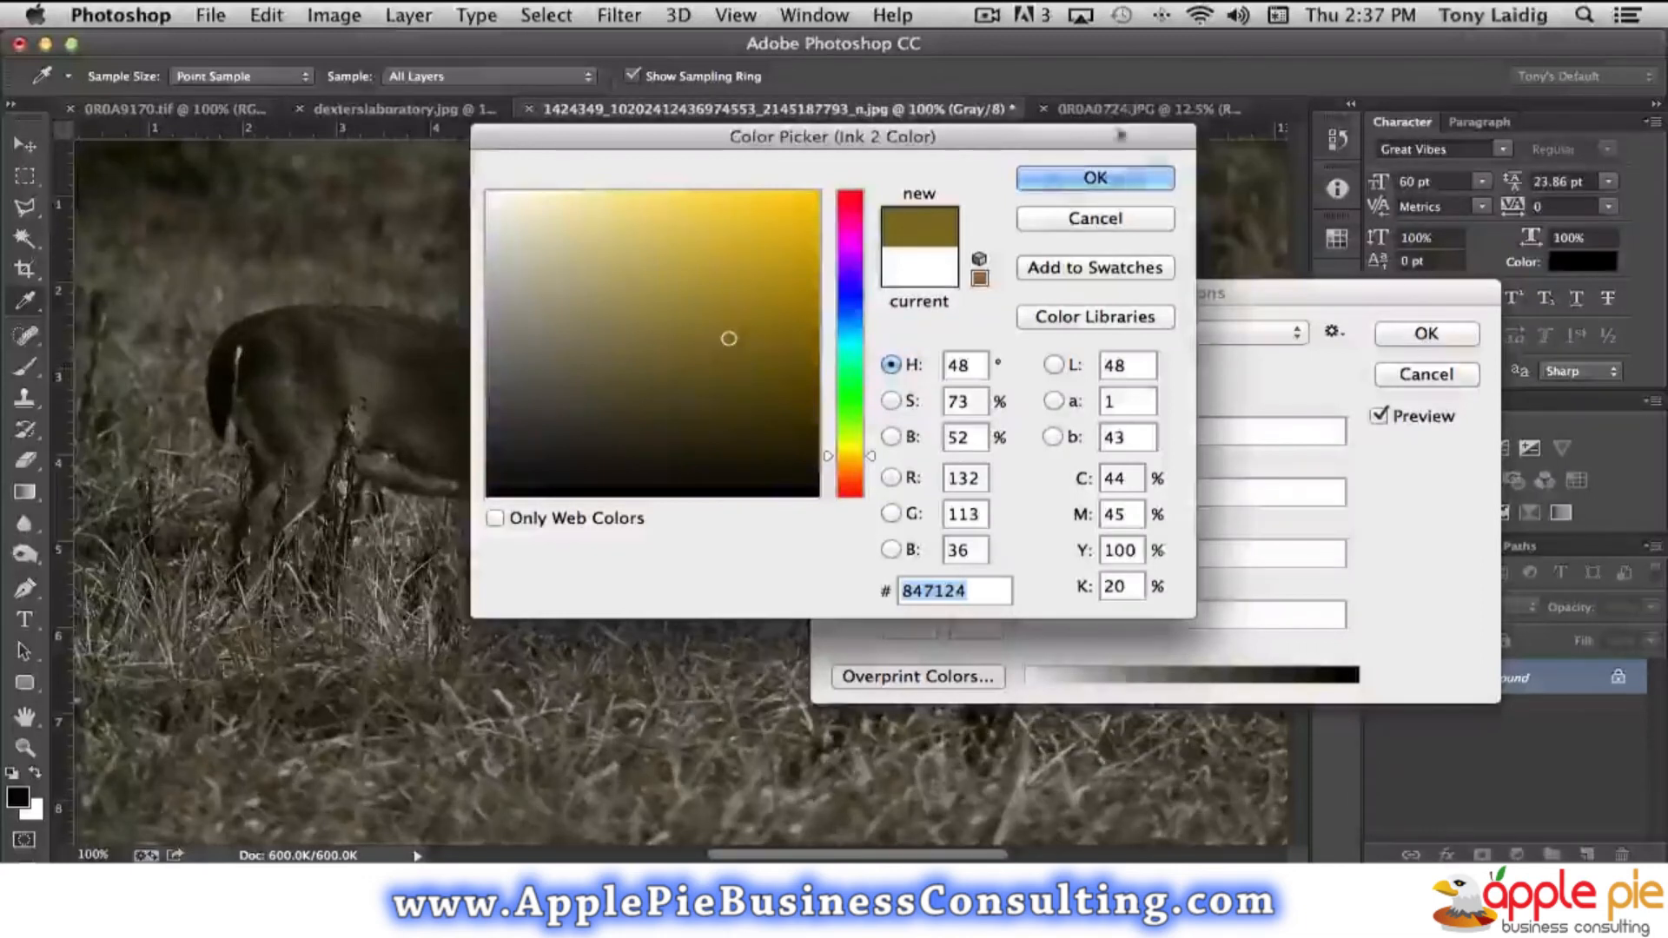
{"action": "left_click", "coordinate": [1120, 180]}
- Try reshaping Ink 2's duotone curve, raising its 50% point to 66.3 and lowering it to 46.3, and discard the curve changes
{"action": "left_click_drag", "start_coordinate": [1016, 291], "coordinate": [1203, 245]}
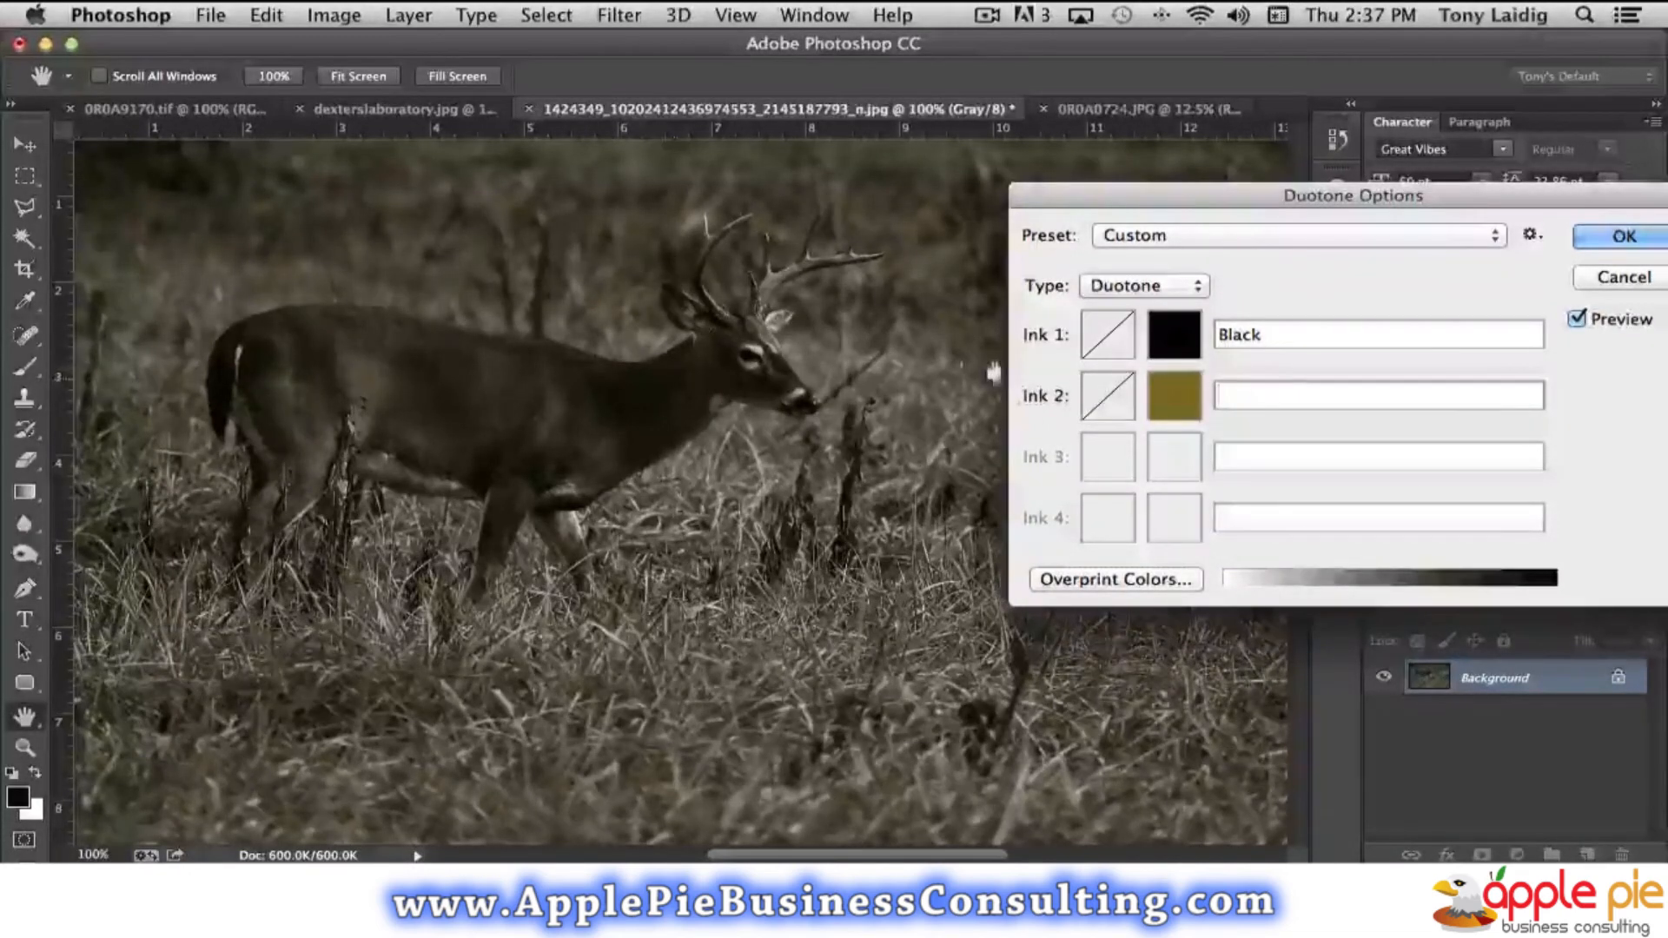
{"action": "left_click", "coordinate": [1107, 393]}
{"action": "mouse_move", "coordinate": [821, 256]}
{"action": "left_mouse_down"}
{"action": "mouse_move", "coordinate": [1155, 395]}
{"action": "mouse_move", "coordinate": [1221, 436]}
{"action": "mouse_move", "coordinate": [1208, 443]}
{"action": "left_mouse_up"}
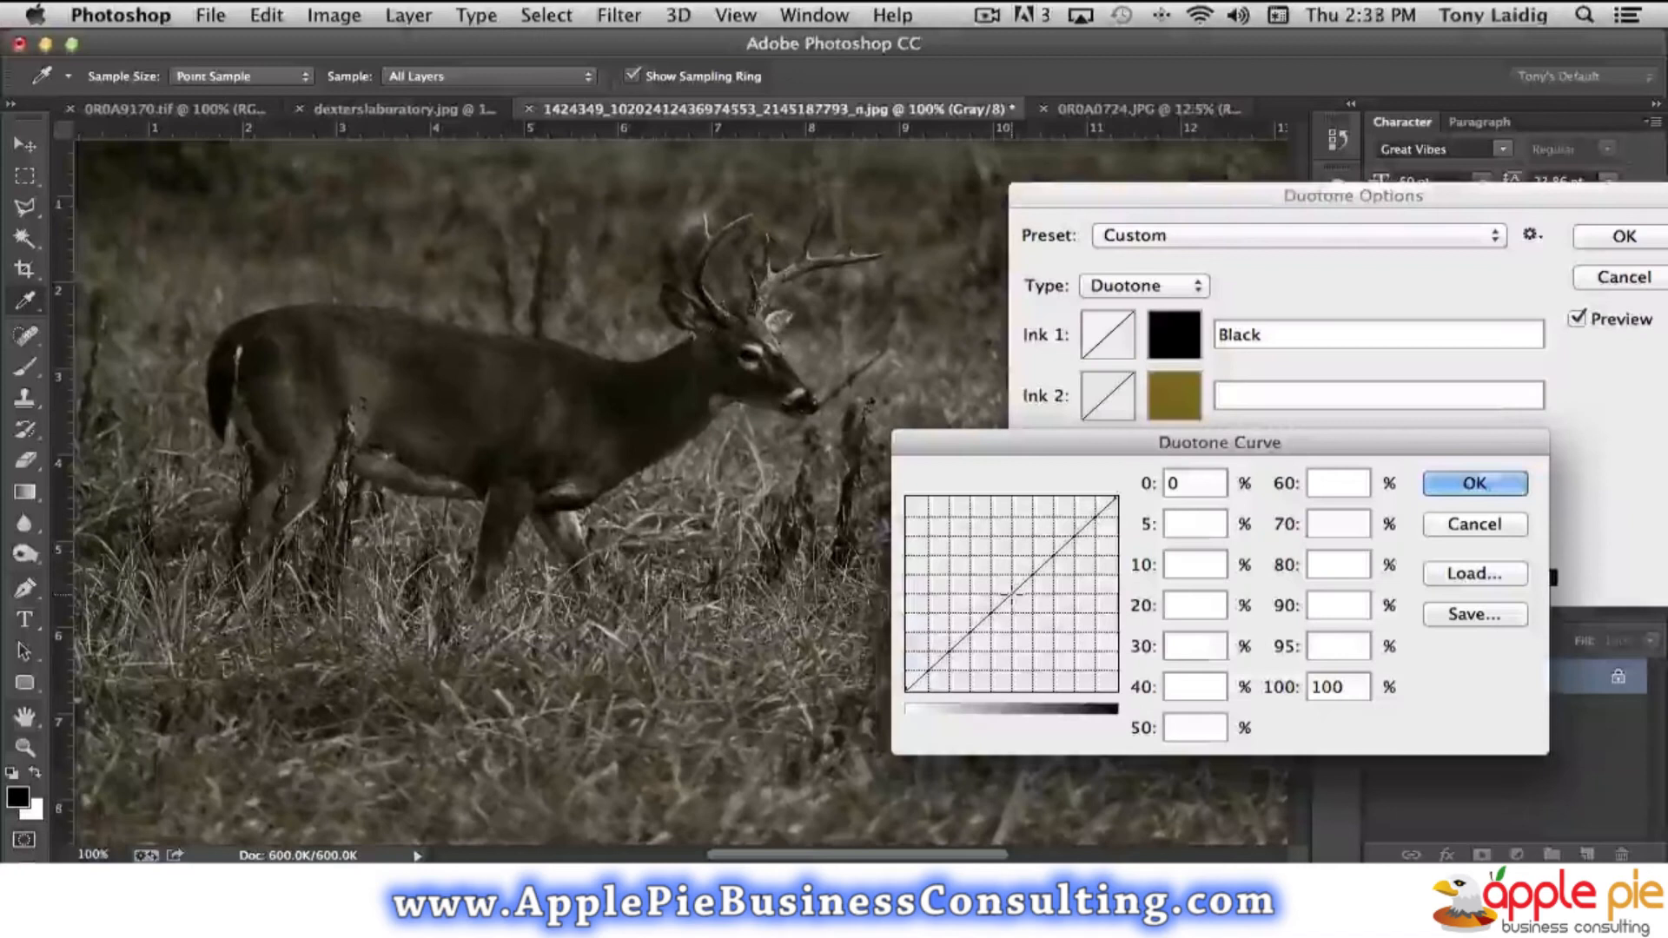
{"action": "mouse_move", "coordinate": [1010, 594]}
{"action": "left_mouse_down"}
{"action": "mouse_move", "coordinate": [1011, 625]}
{"action": "mouse_move", "coordinate": [1012, 569]}
{"action": "left_mouse_up"}
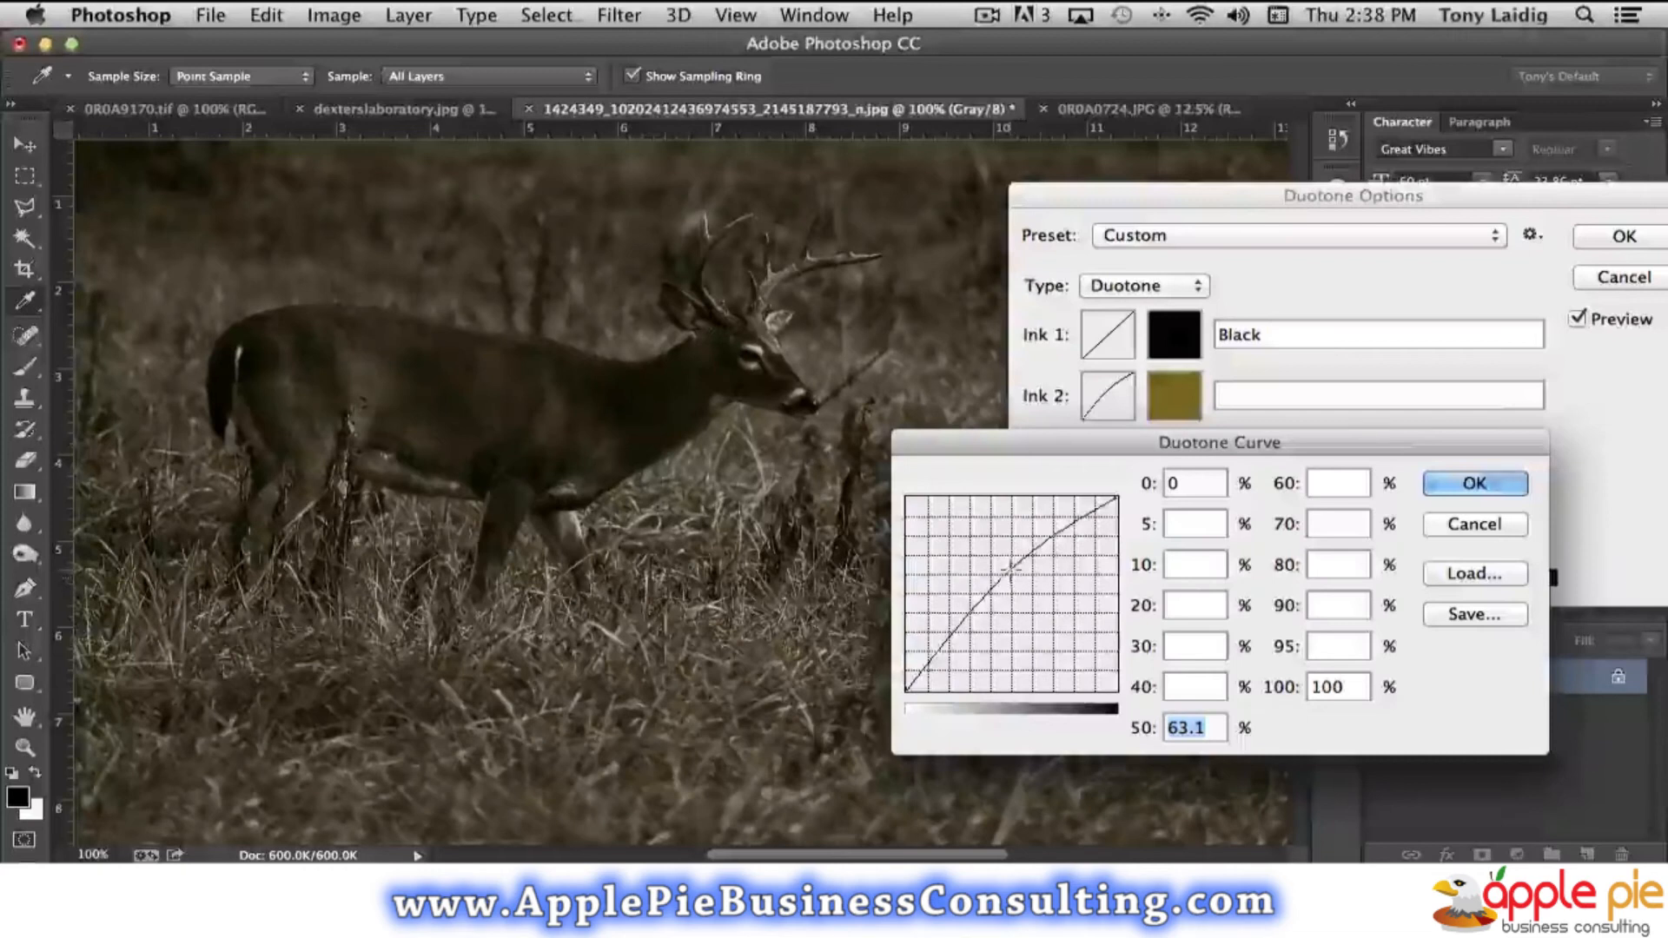
{"action": "left_click_drag", "start_coordinate": [1051, 546], "coordinate": [1049, 540]}
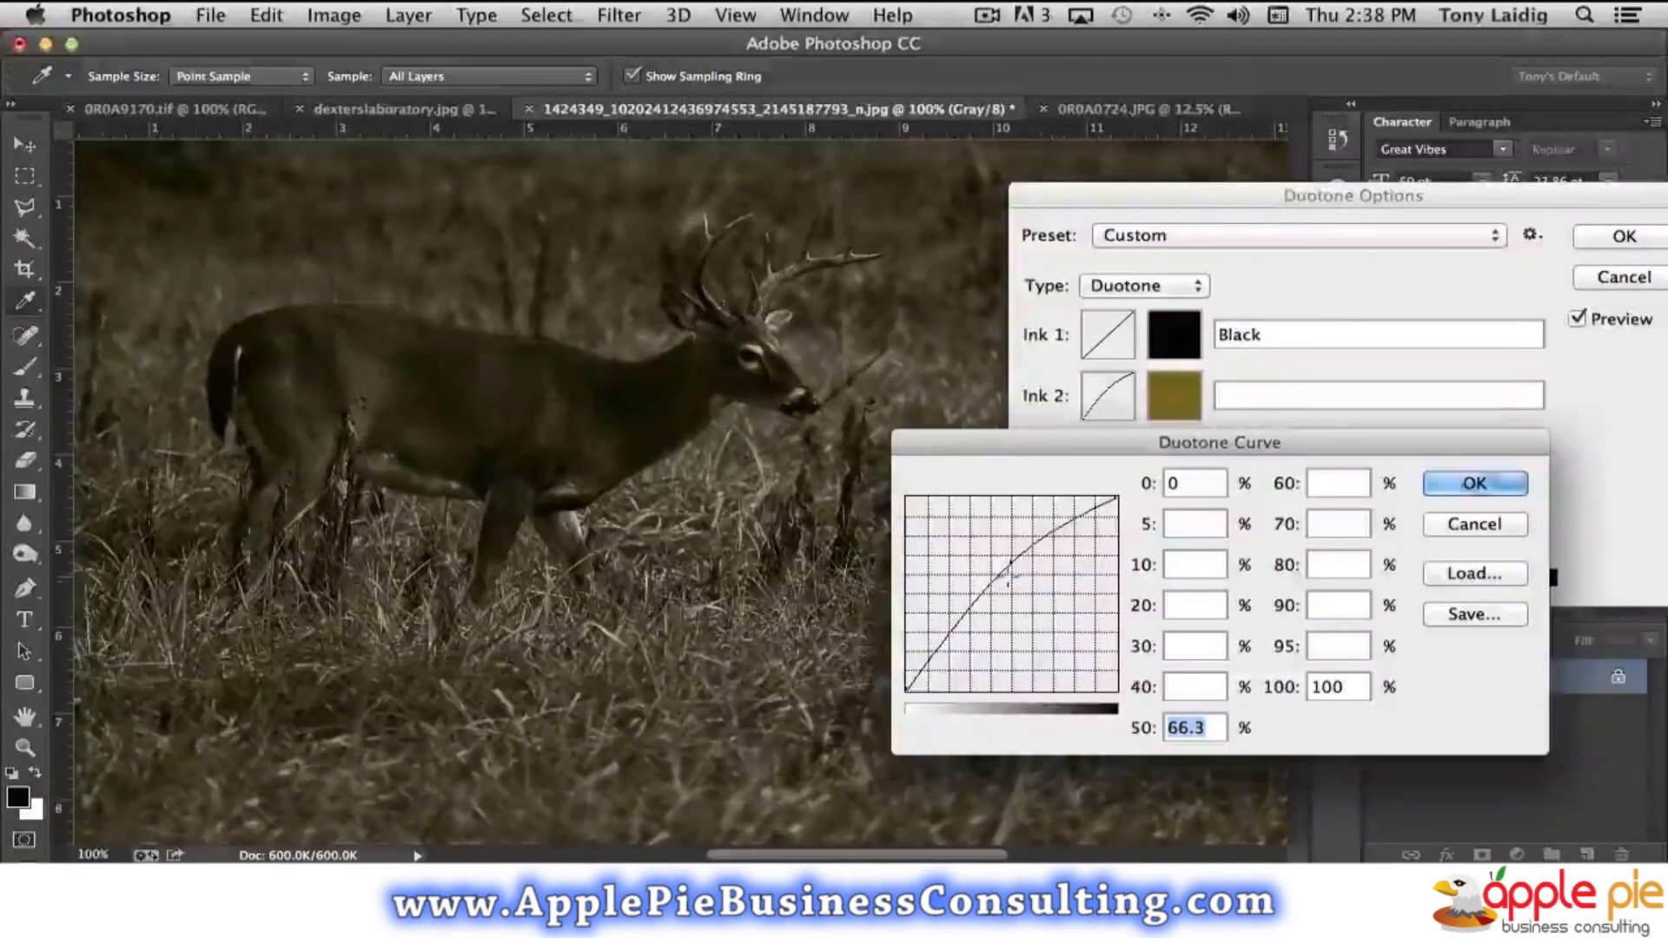
{"action": "left_click_drag", "start_coordinate": [1004, 575], "coordinate": [993, 611]}
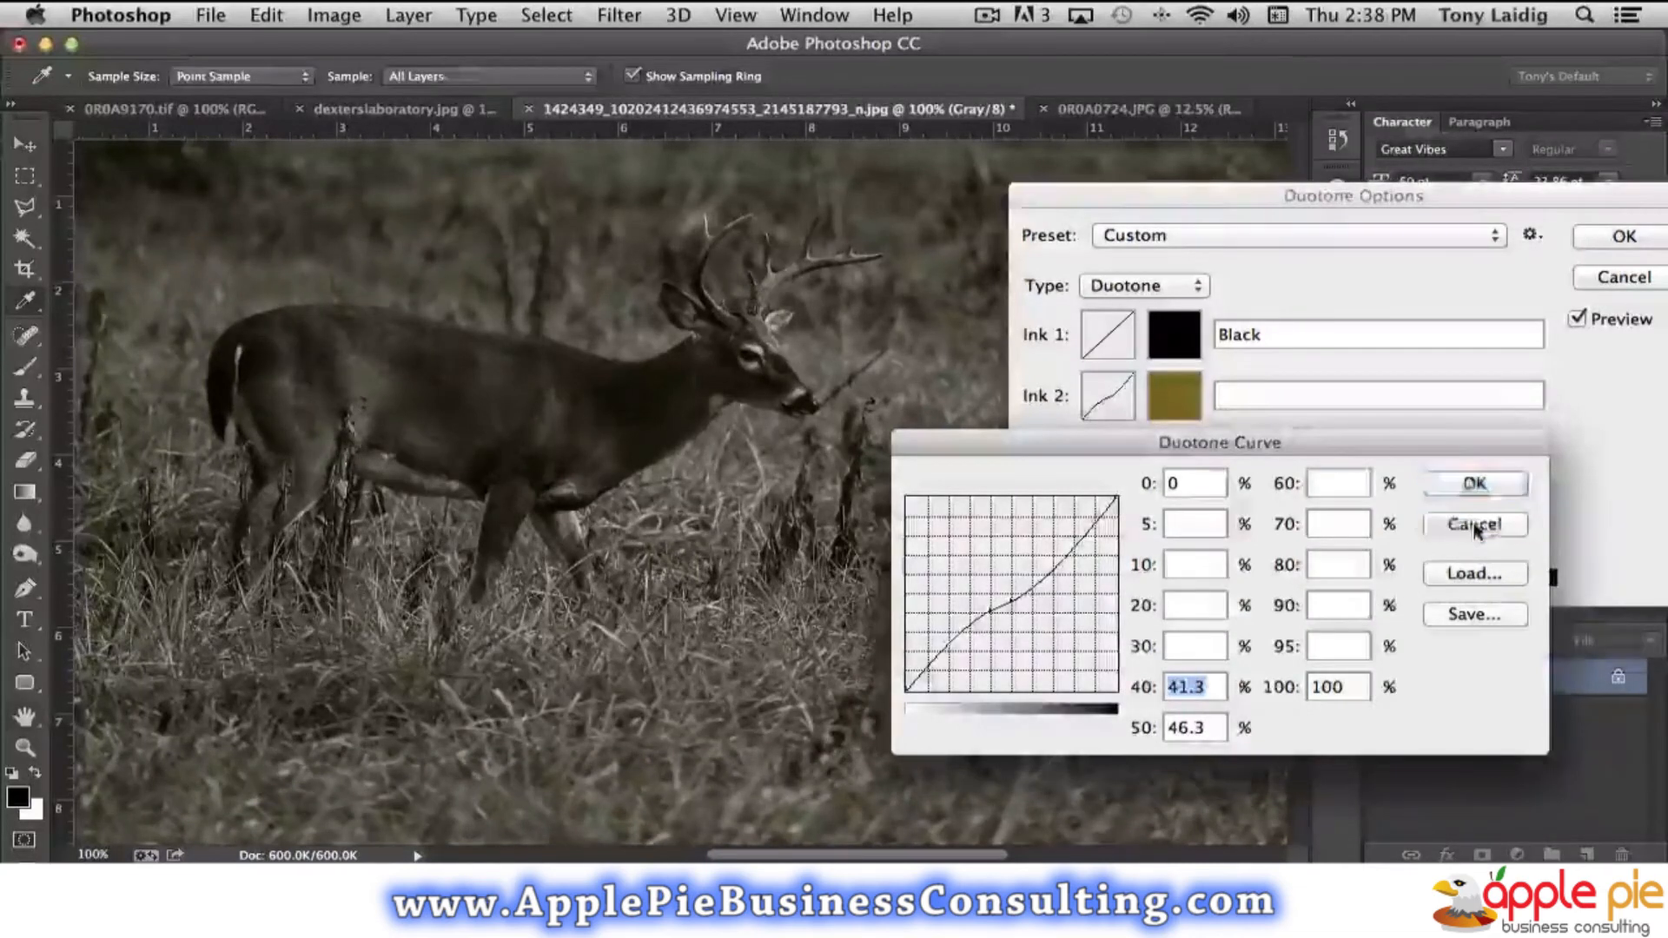
{"action": "left_click", "coordinate": [1475, 525]}
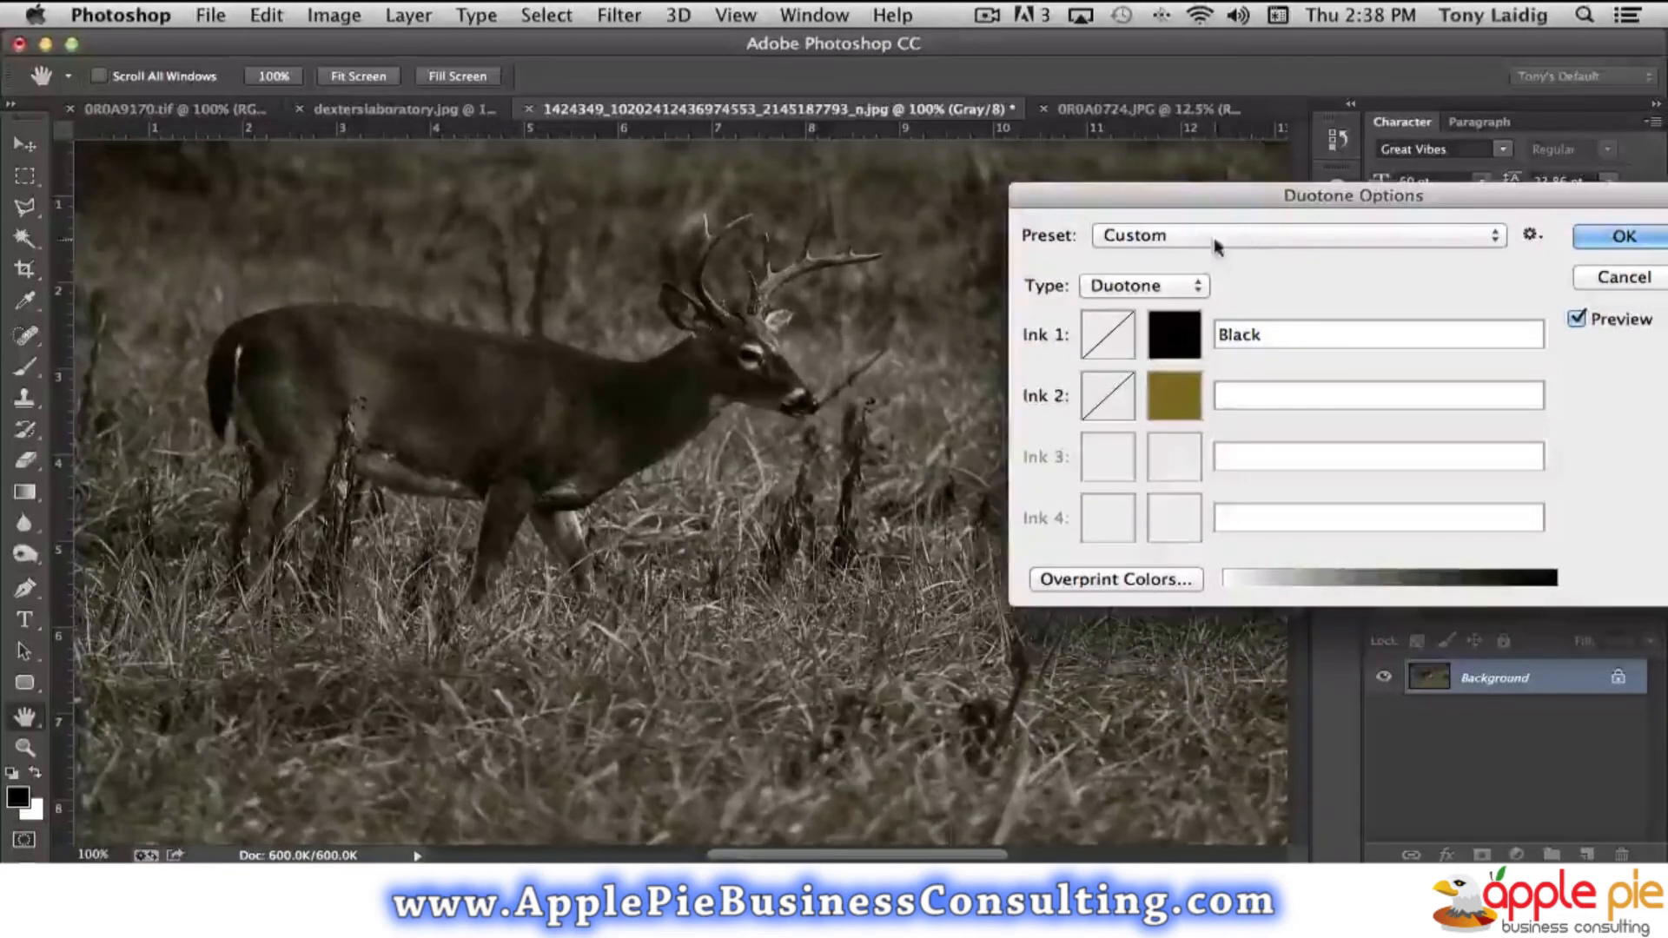
- Try the Warm Gray 8 bl 3 and Warm Gray 11 bl 2 duotone presets on the deer photo
{"action": "left_click_drag", "start_coordinate": [1265, 199], "coordinate": [1127, 189]}
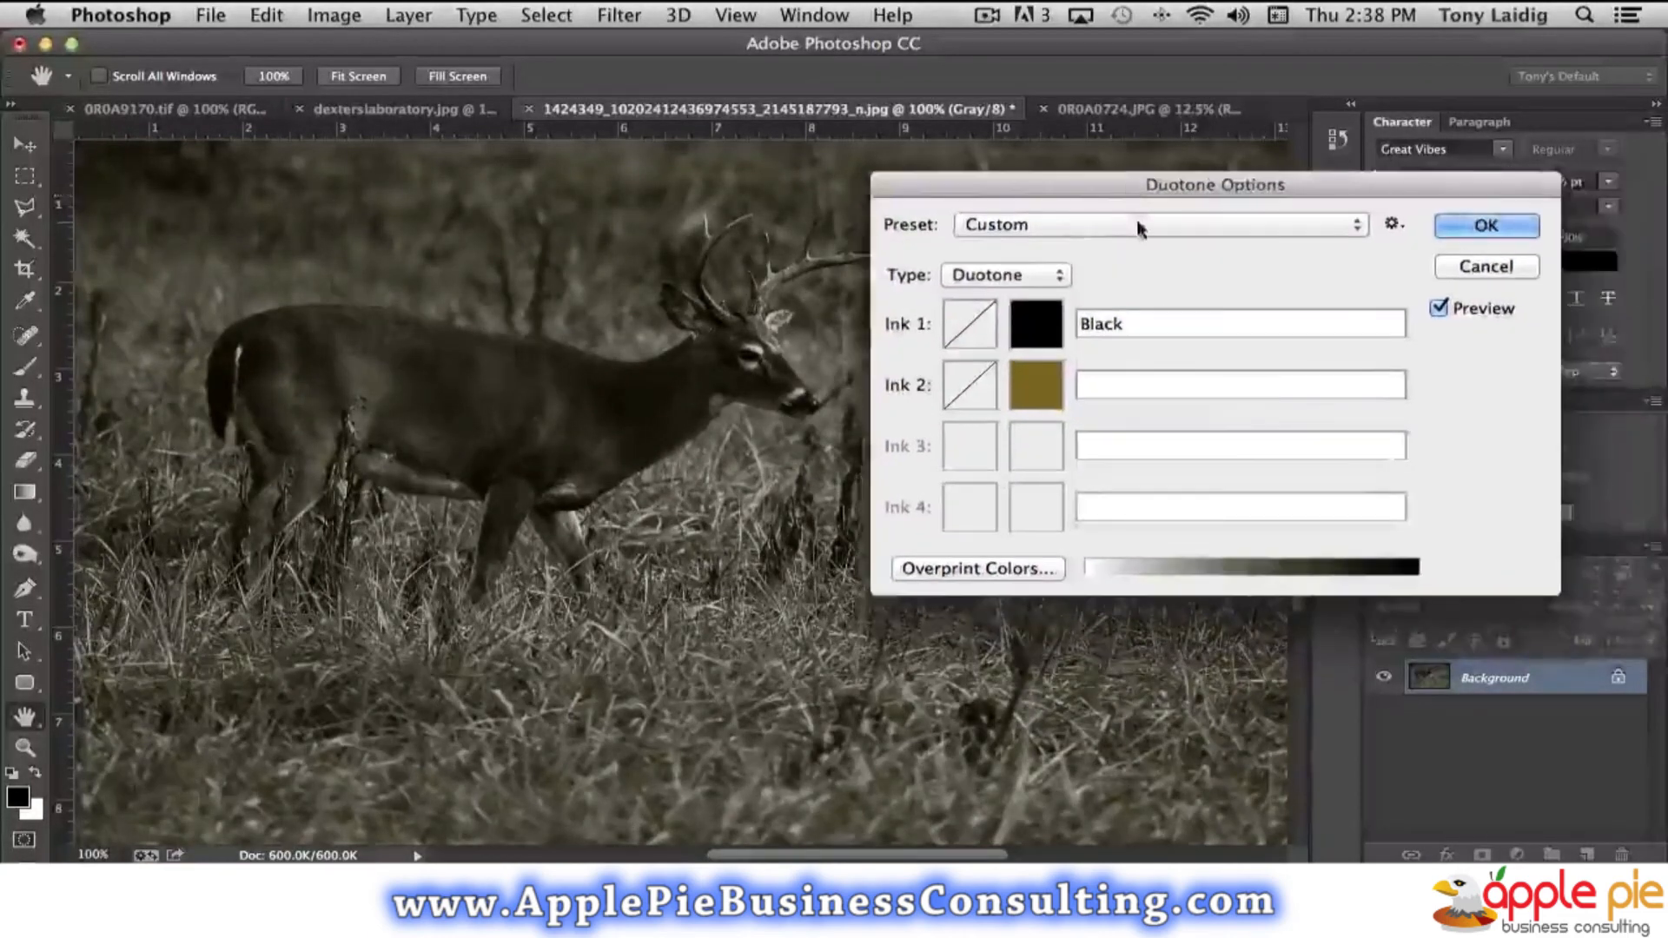
{"action": "left_click", "coordinate": [1144, 223]}
{"action": "scroll", "coordinate": [1147, 196], "scroll_direction": "up", "scroll_amount": 5}
{"action": "scroll", "coordinate": [1152, 199], "scroll_direction": "up", "scroll_amount": 3}
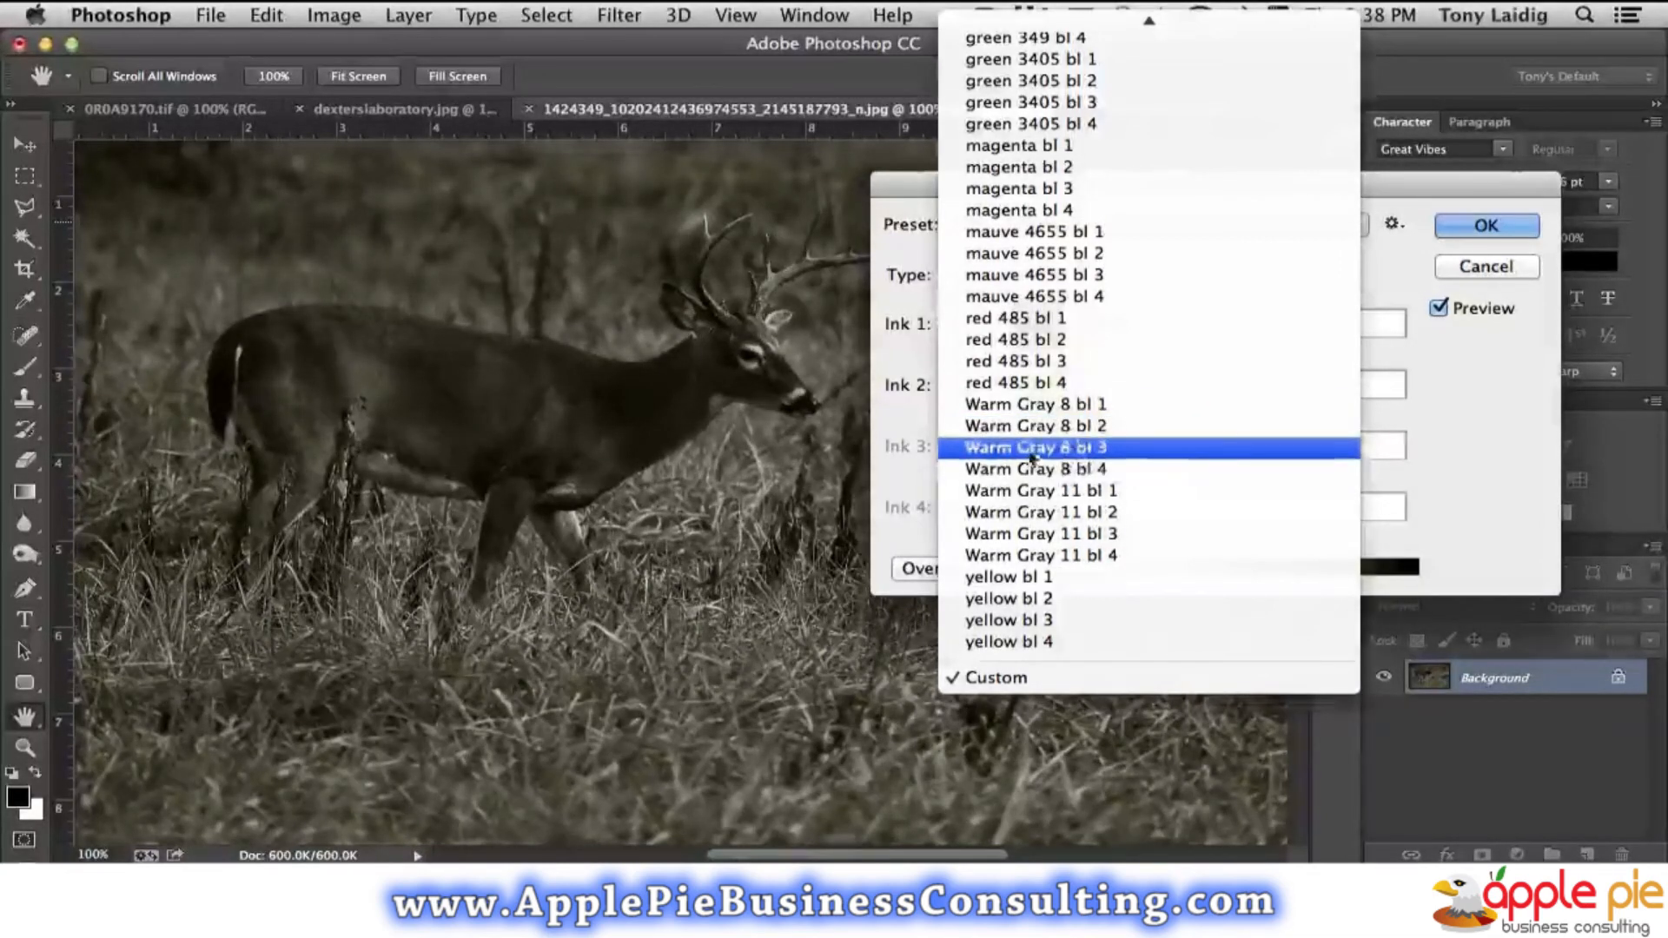
{"action": "left_click", "coordinate": [1091, 449]}
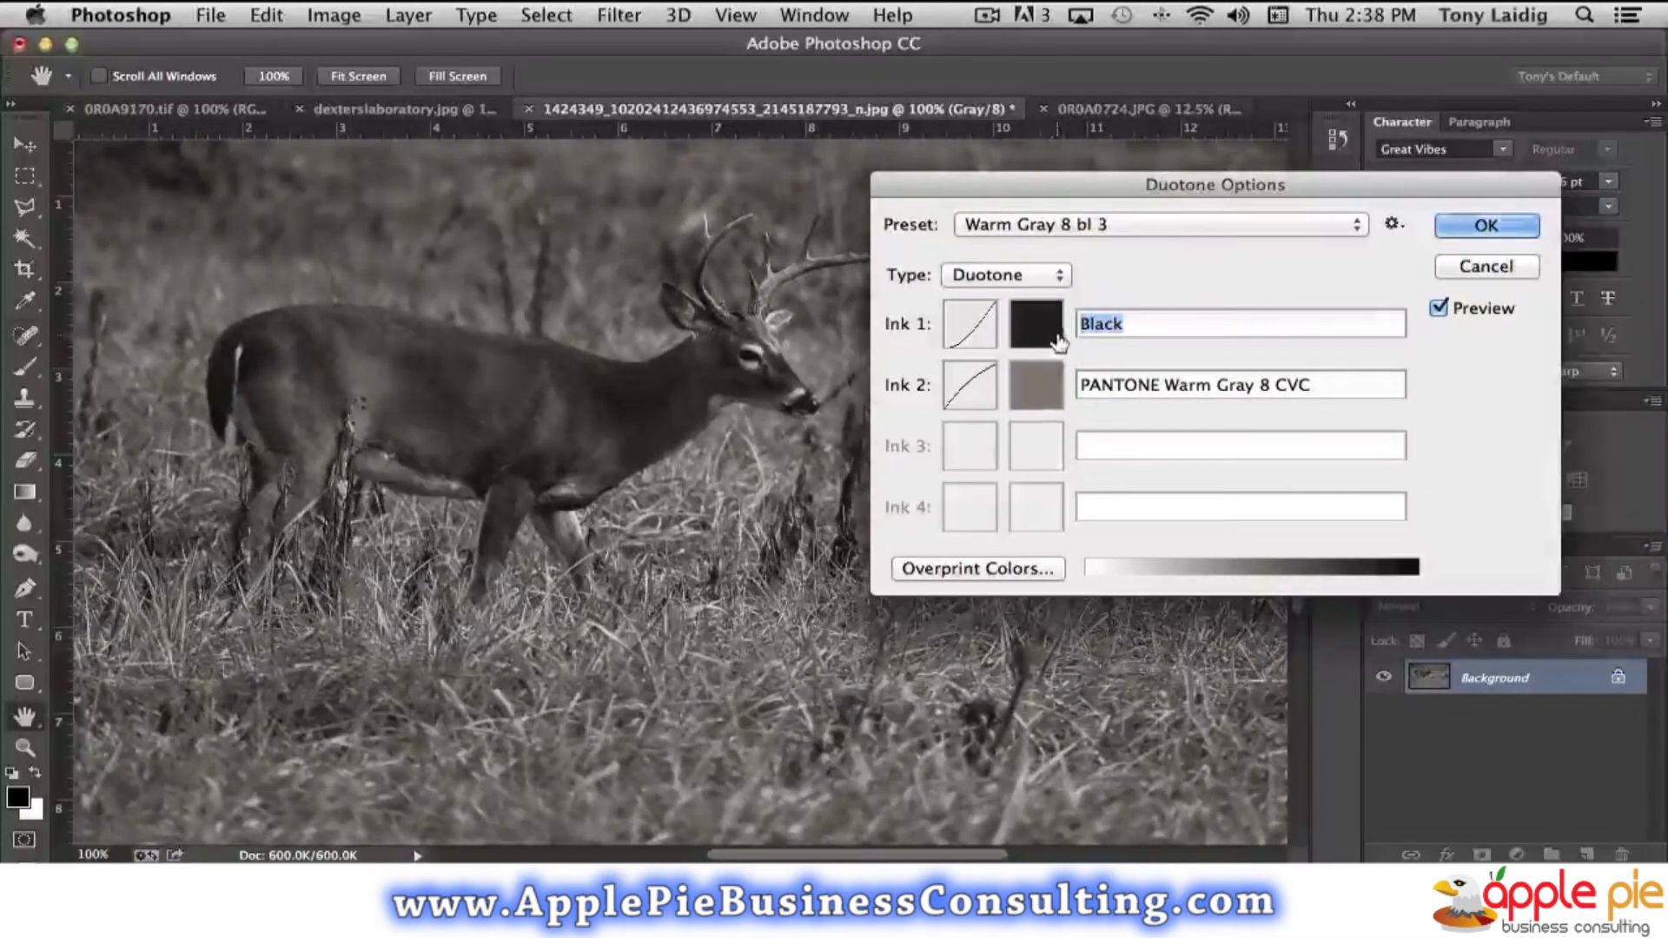
{"action": "left_click", "coordinate": [1106, 225]}
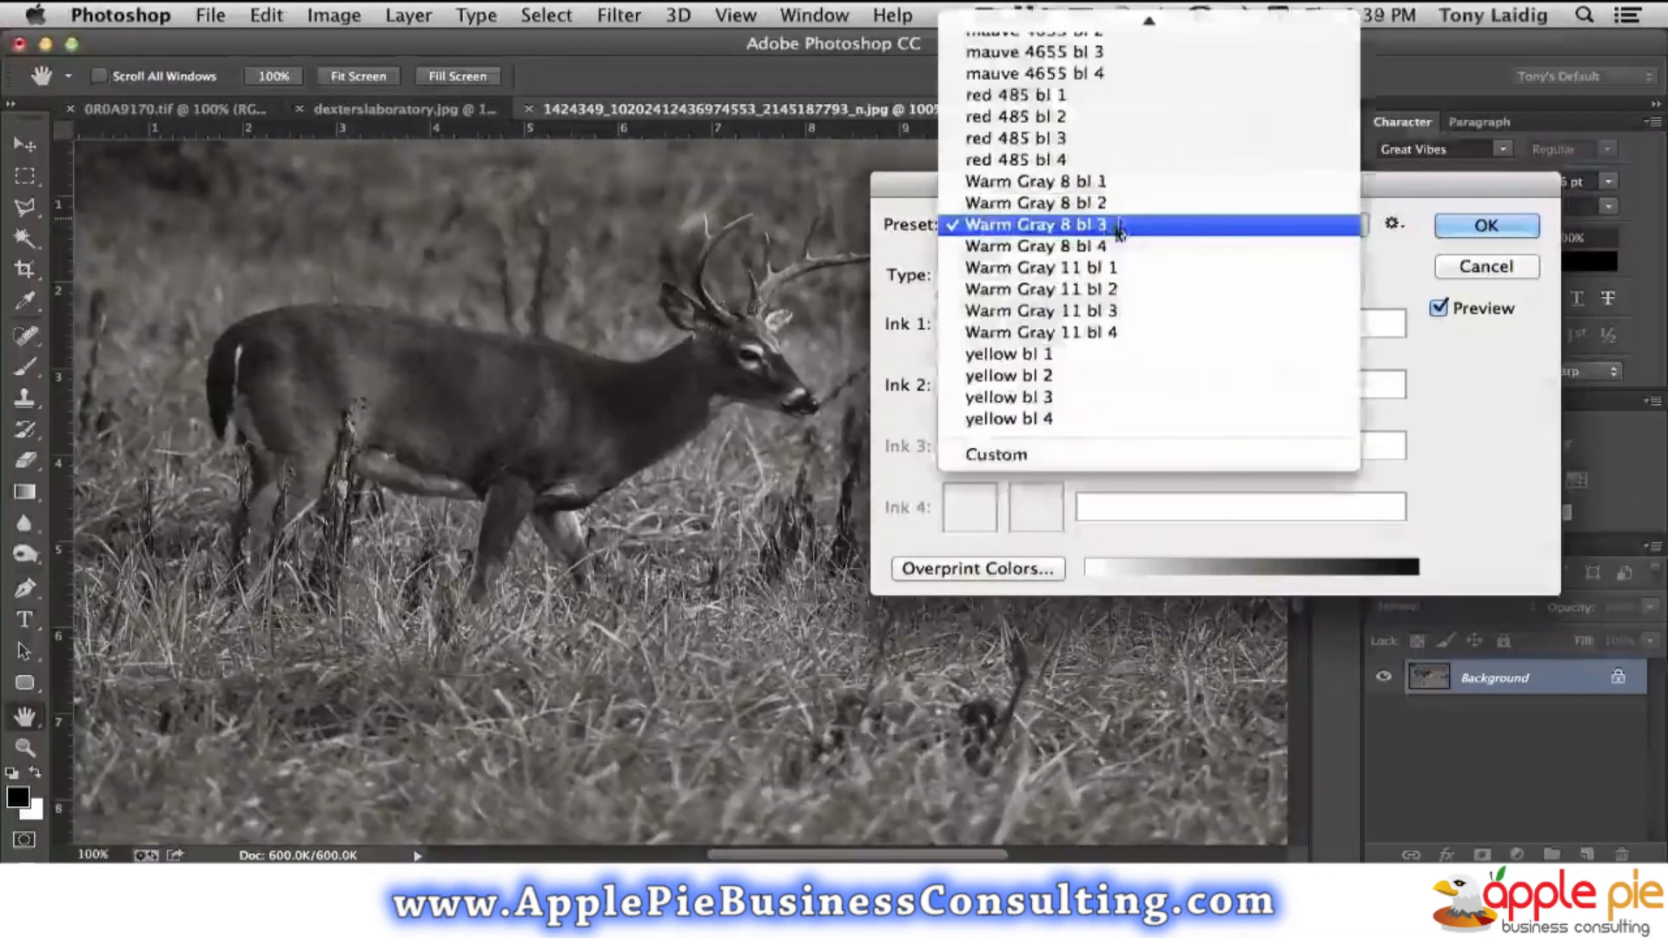
{"action": "left_click", "coordinate": [1093, 289]}
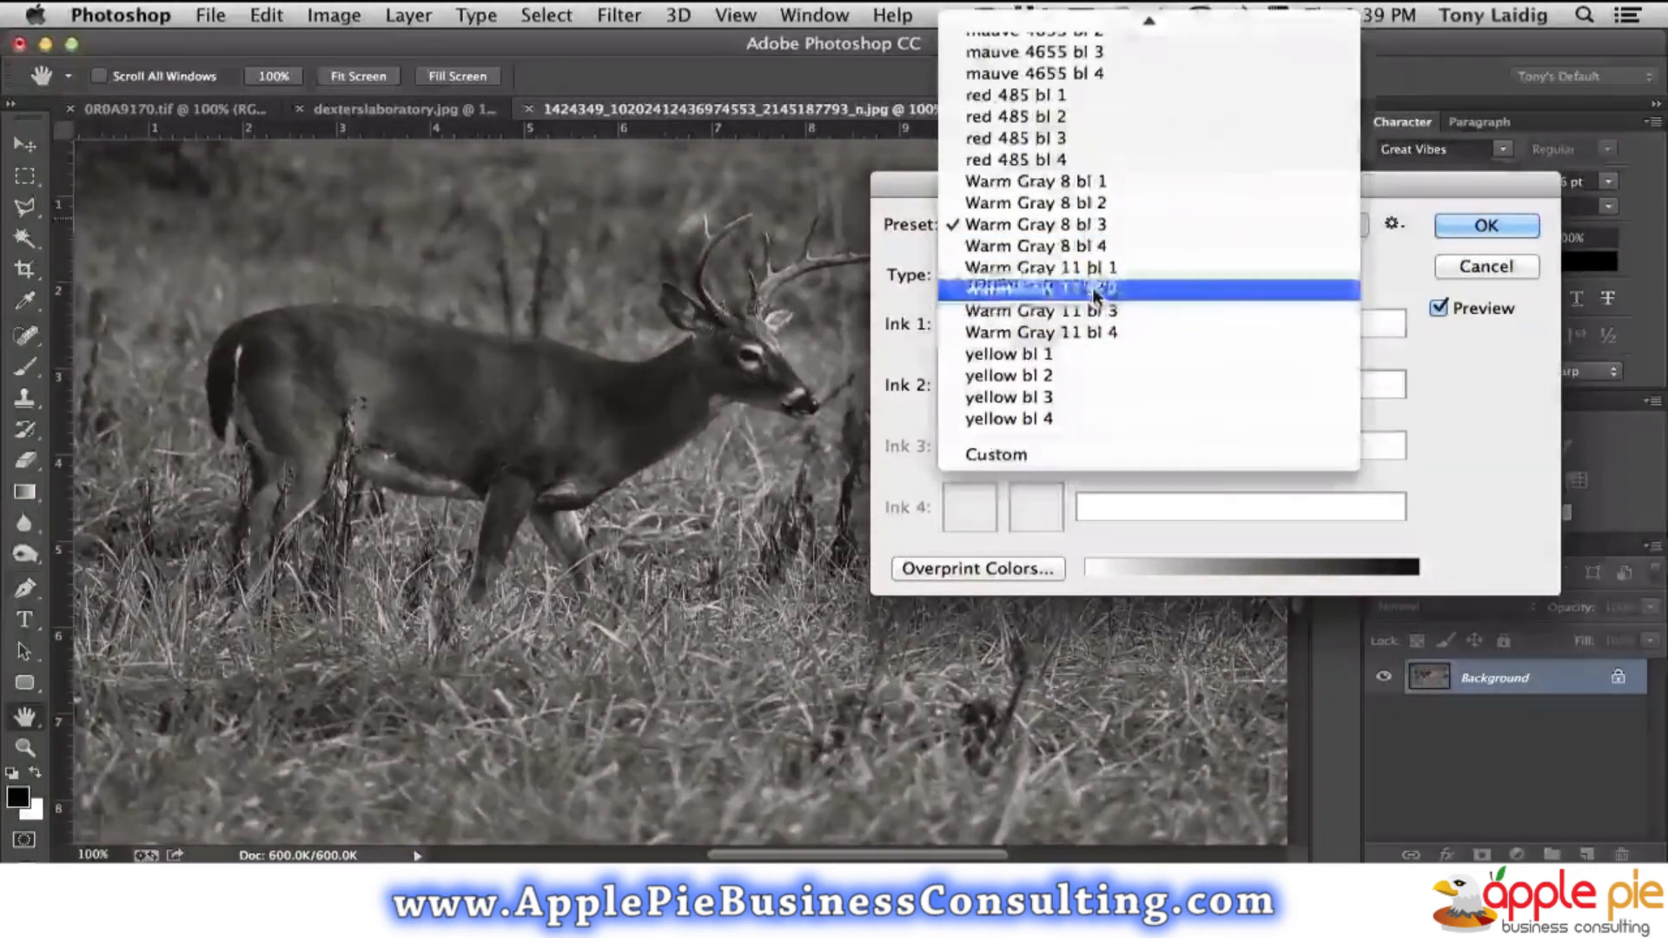
- Preview the magenta bl 3 duotone preset on the deer photo, and switch it to green 3405 bl 2
{"action": "left_click", "coordinate": [1111, 225]}
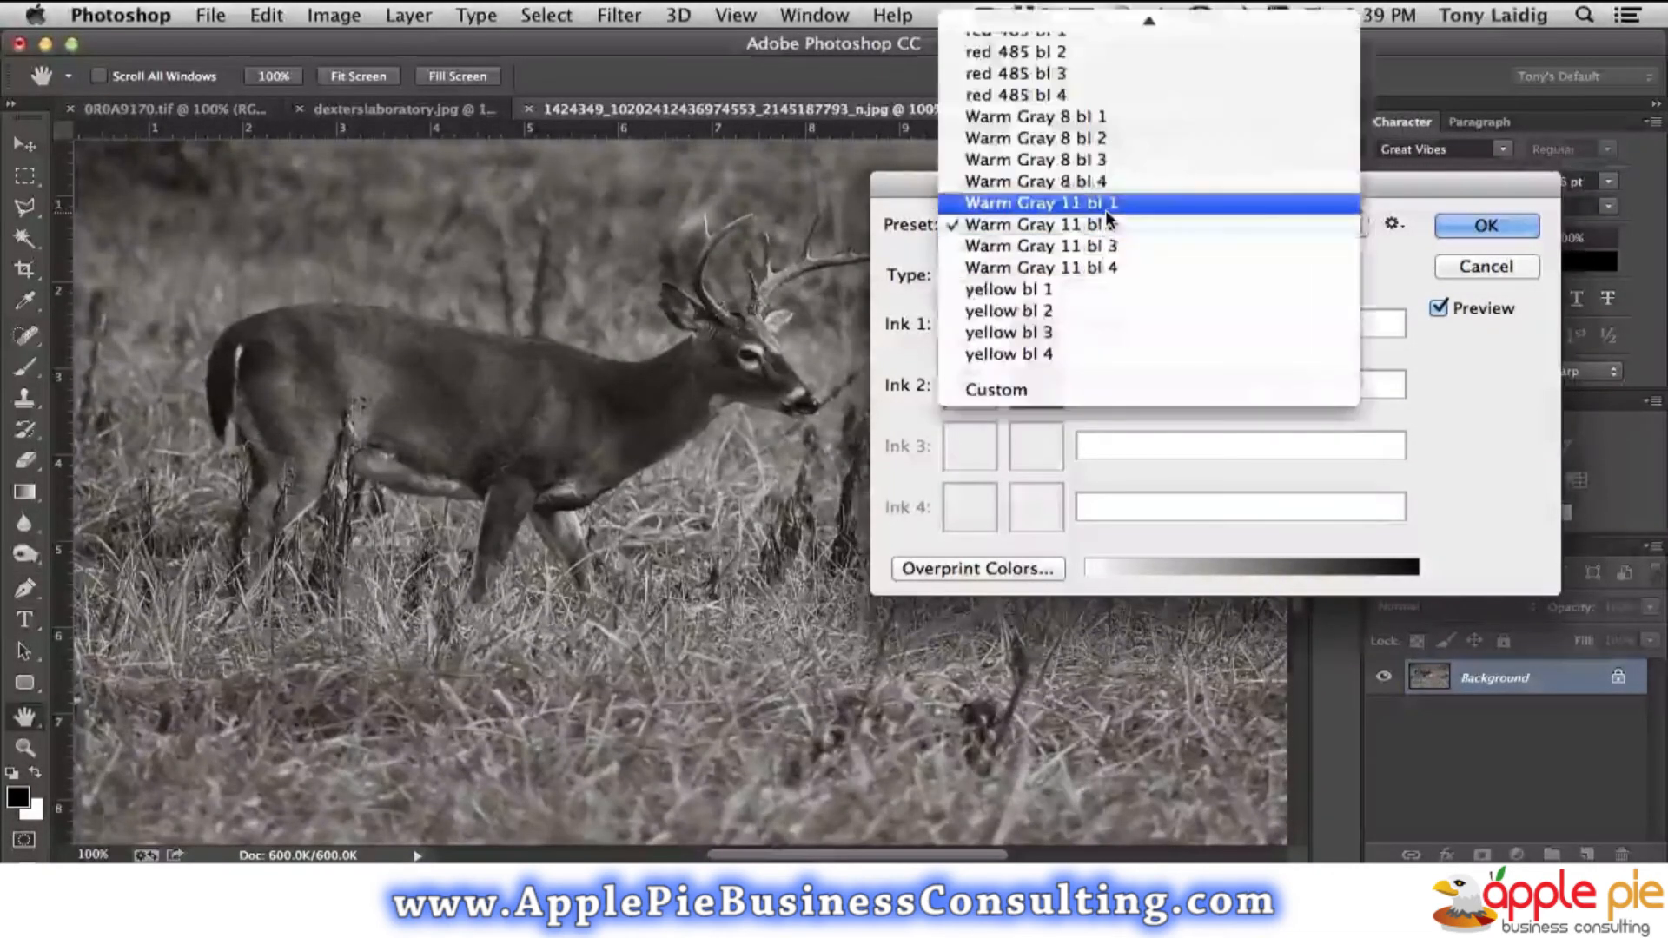
{"action": "scroll", "coordinate": [1110, 225], "scroll_direction": "up", "scroll_amount": 5}
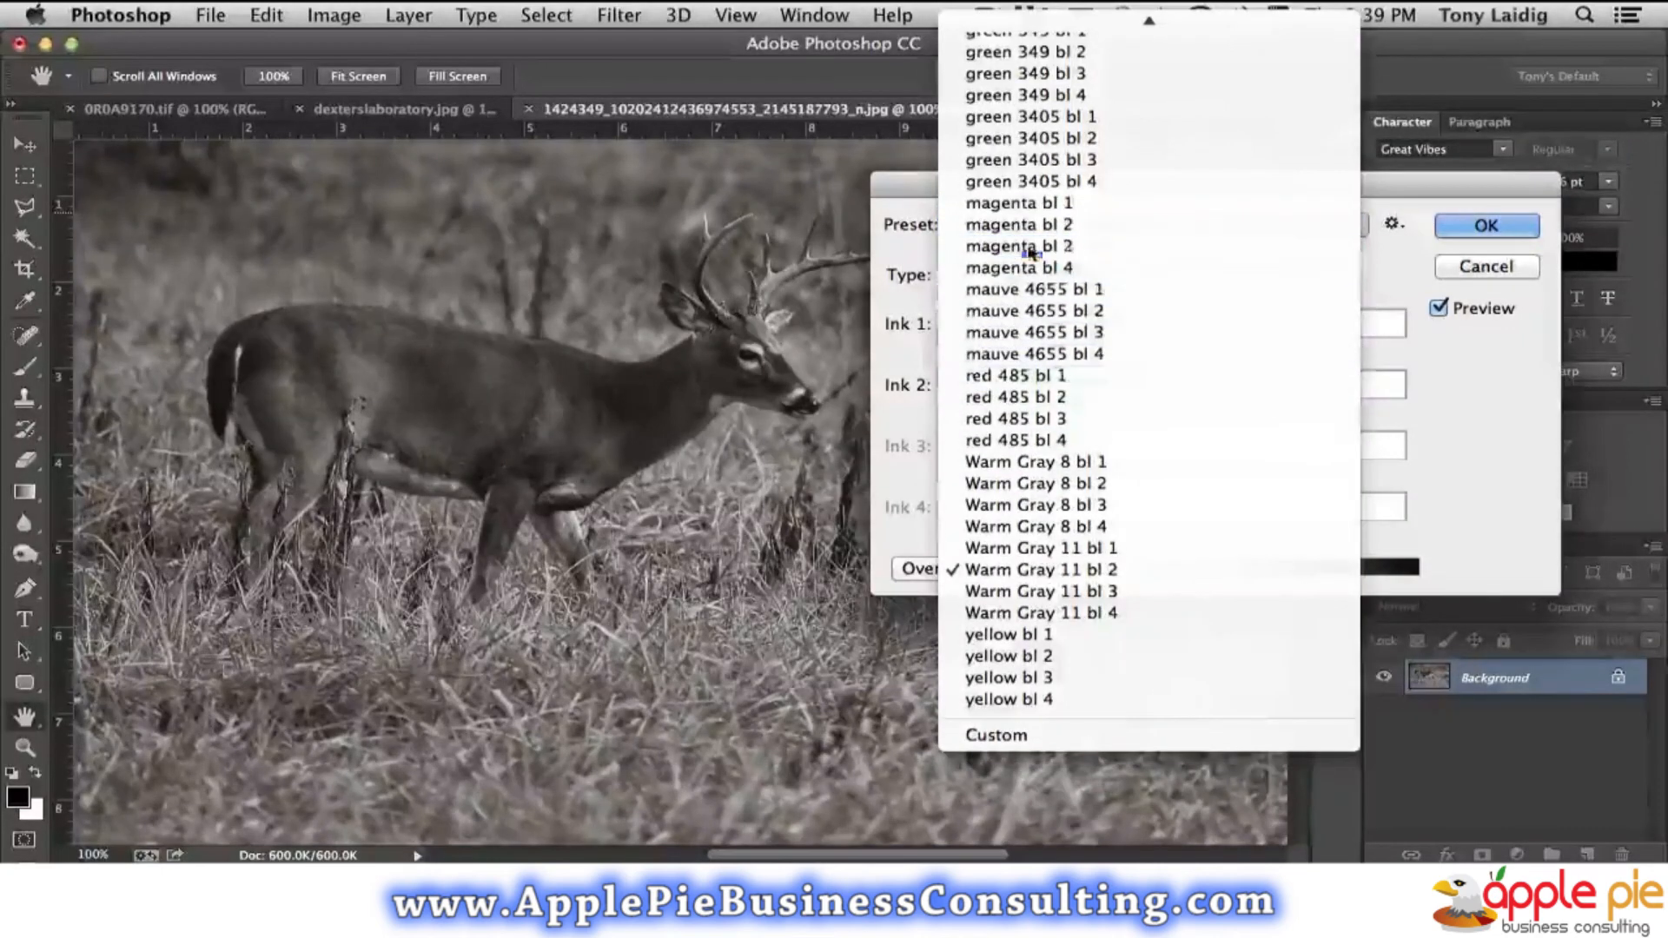
{"action": "left_click", "coordinate": [1027, 243]}
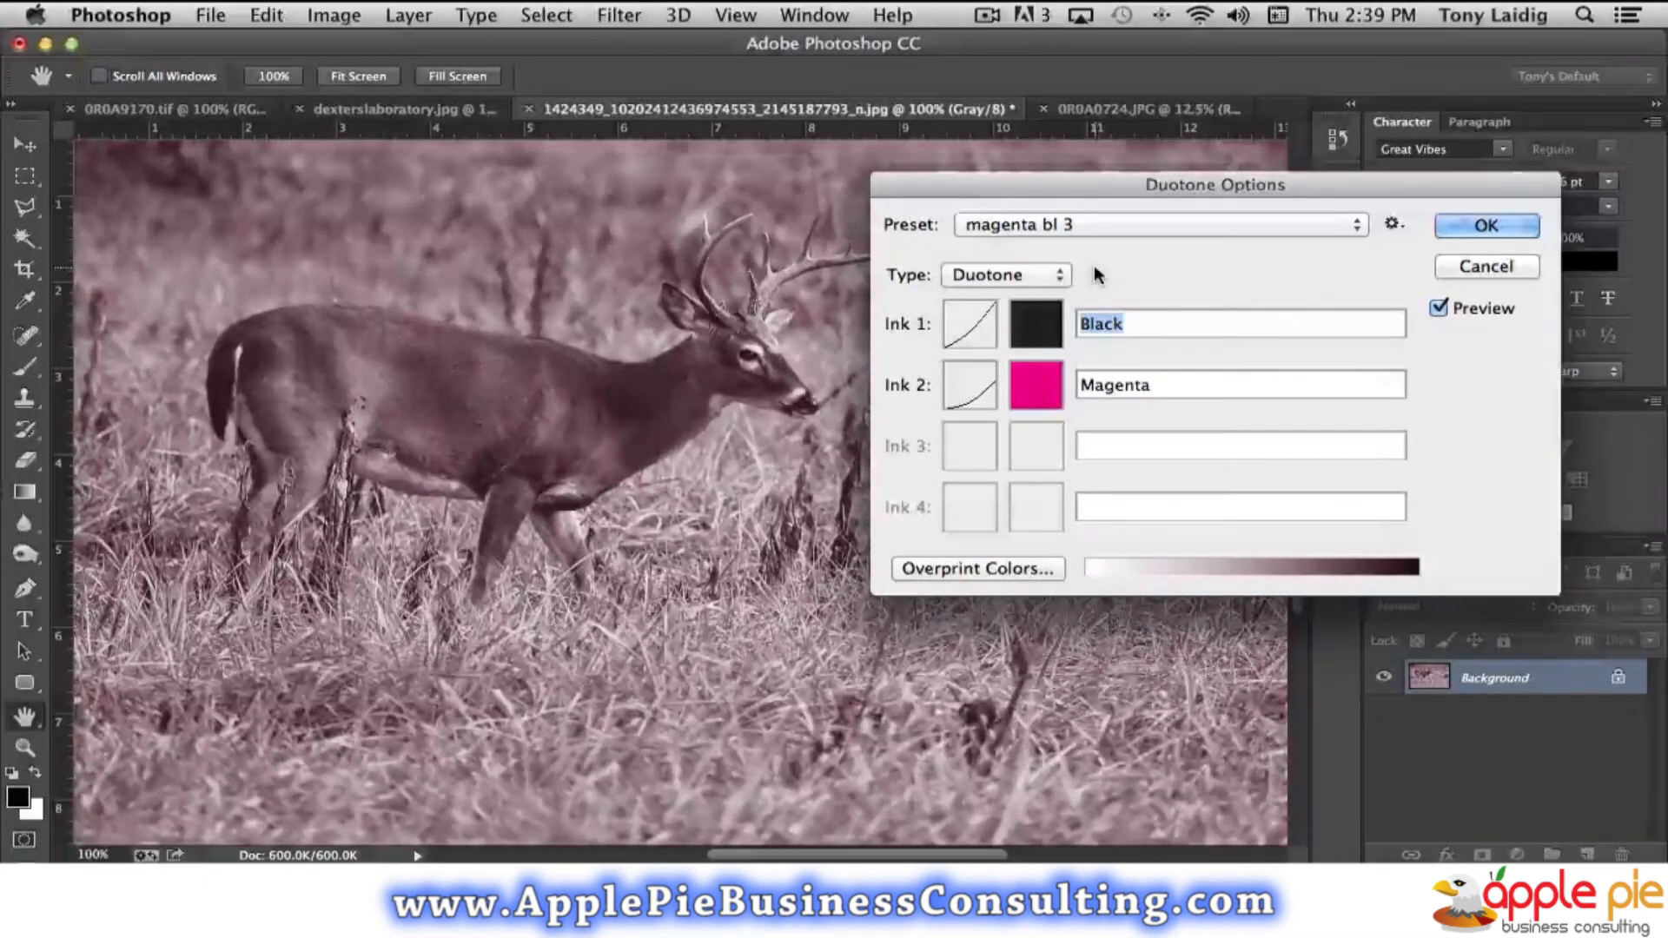
{"action": "left_click", "coordinate": [1068, 225]}
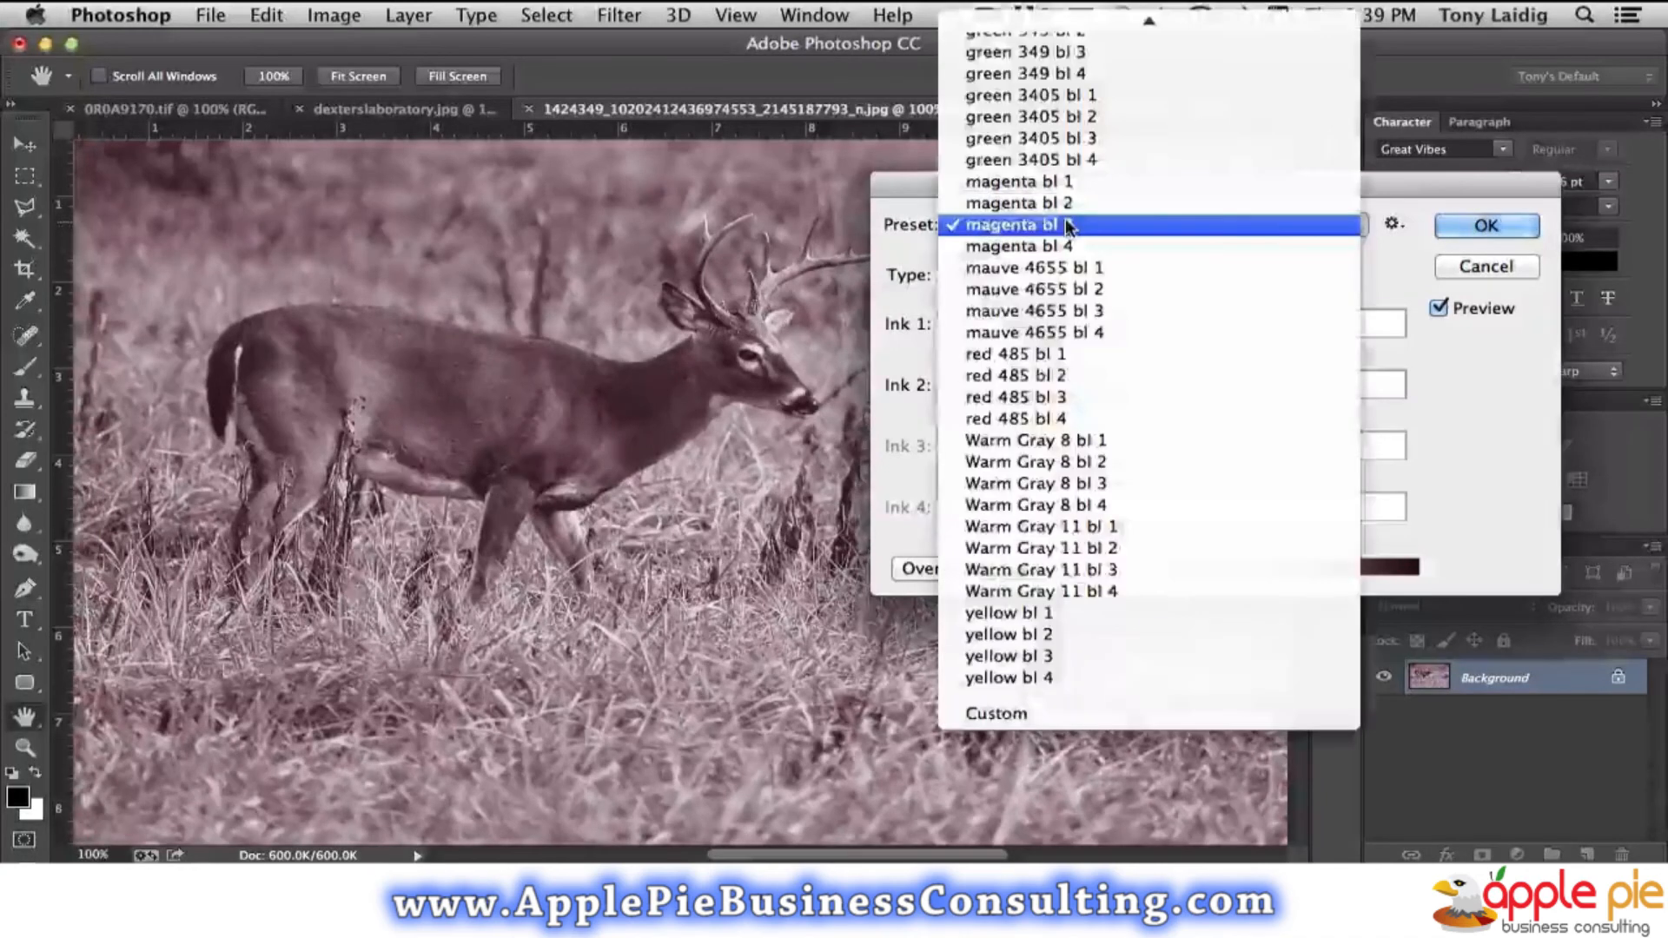
{"action": "left_click", "coordinate": [1034, 117]}
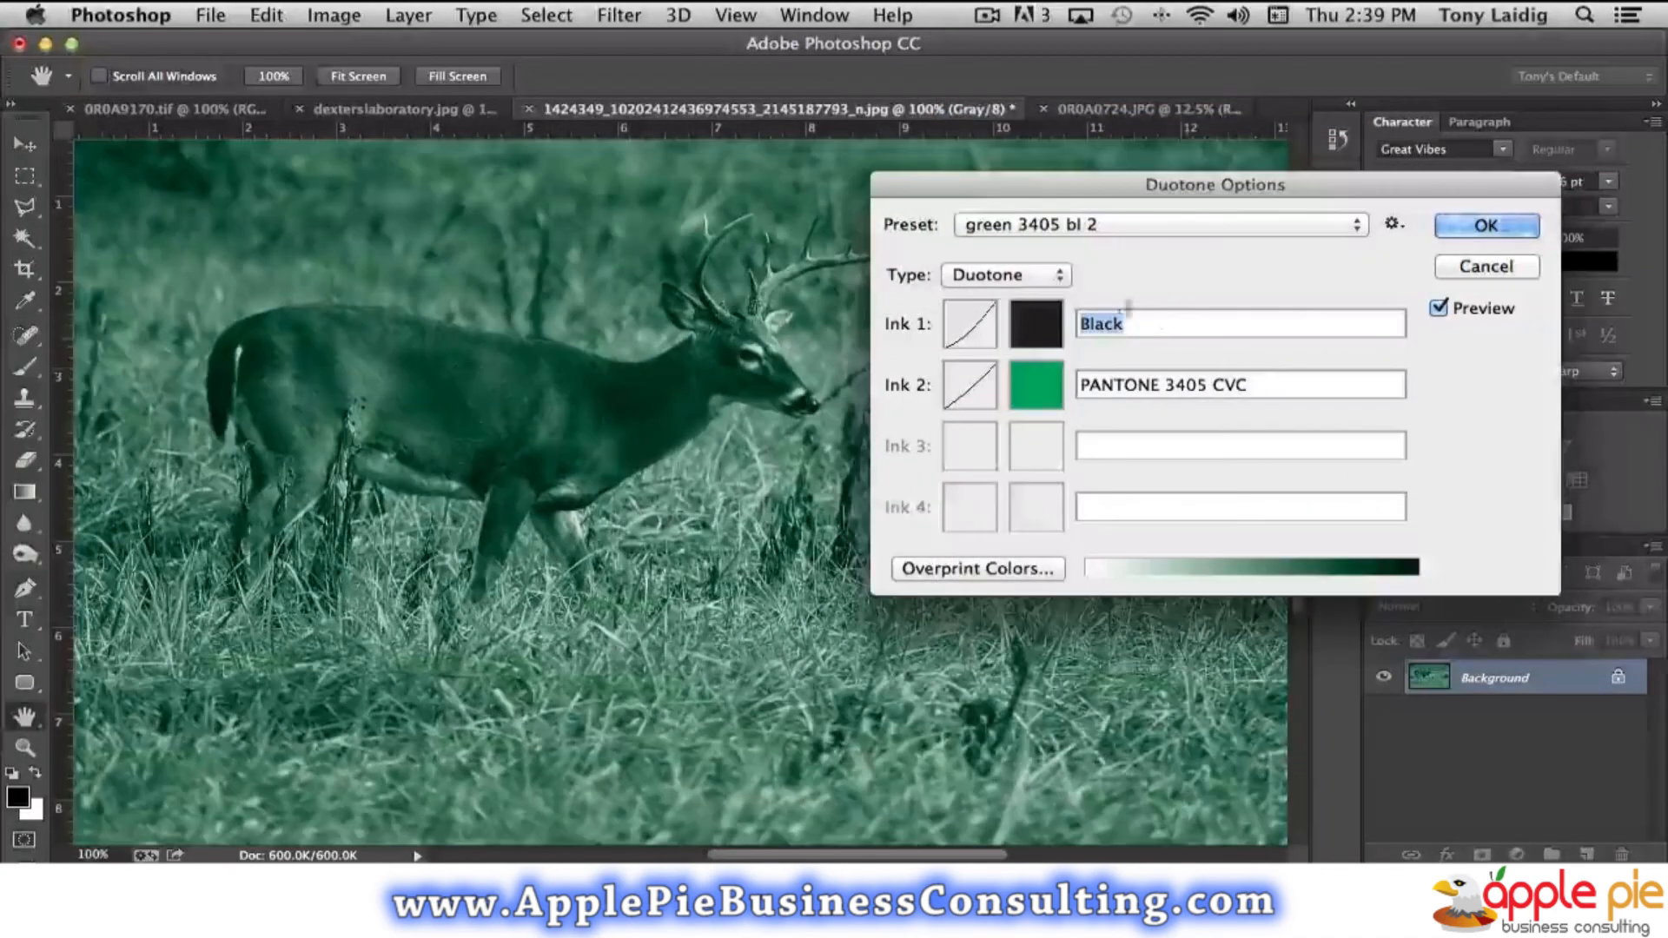
- Apply the Cool Gray 7 bl 4 duotone preset to the deer photo and switch to the Move tool
{"action": "left_click", "coordinate": [1077, 225]}
{"action": "scroll", "coordinate": [1120, 269], "scroll_direction": "up", "scroll_amount": 5}
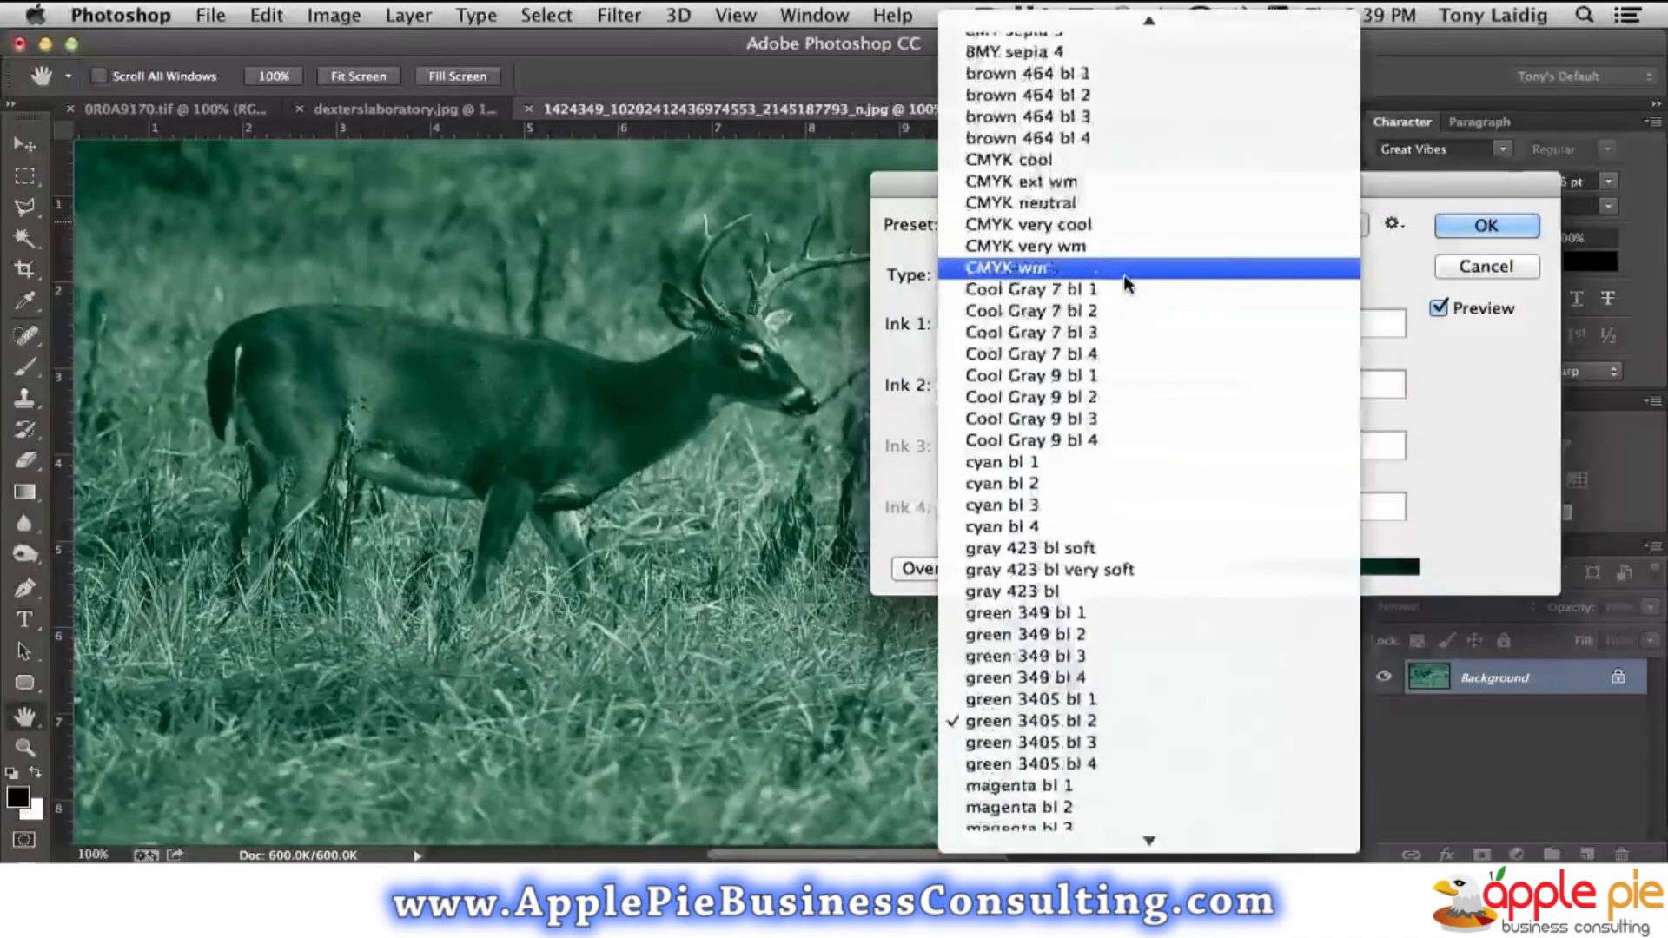
{"action": "left_click", "coordinate": [1069, 354]}
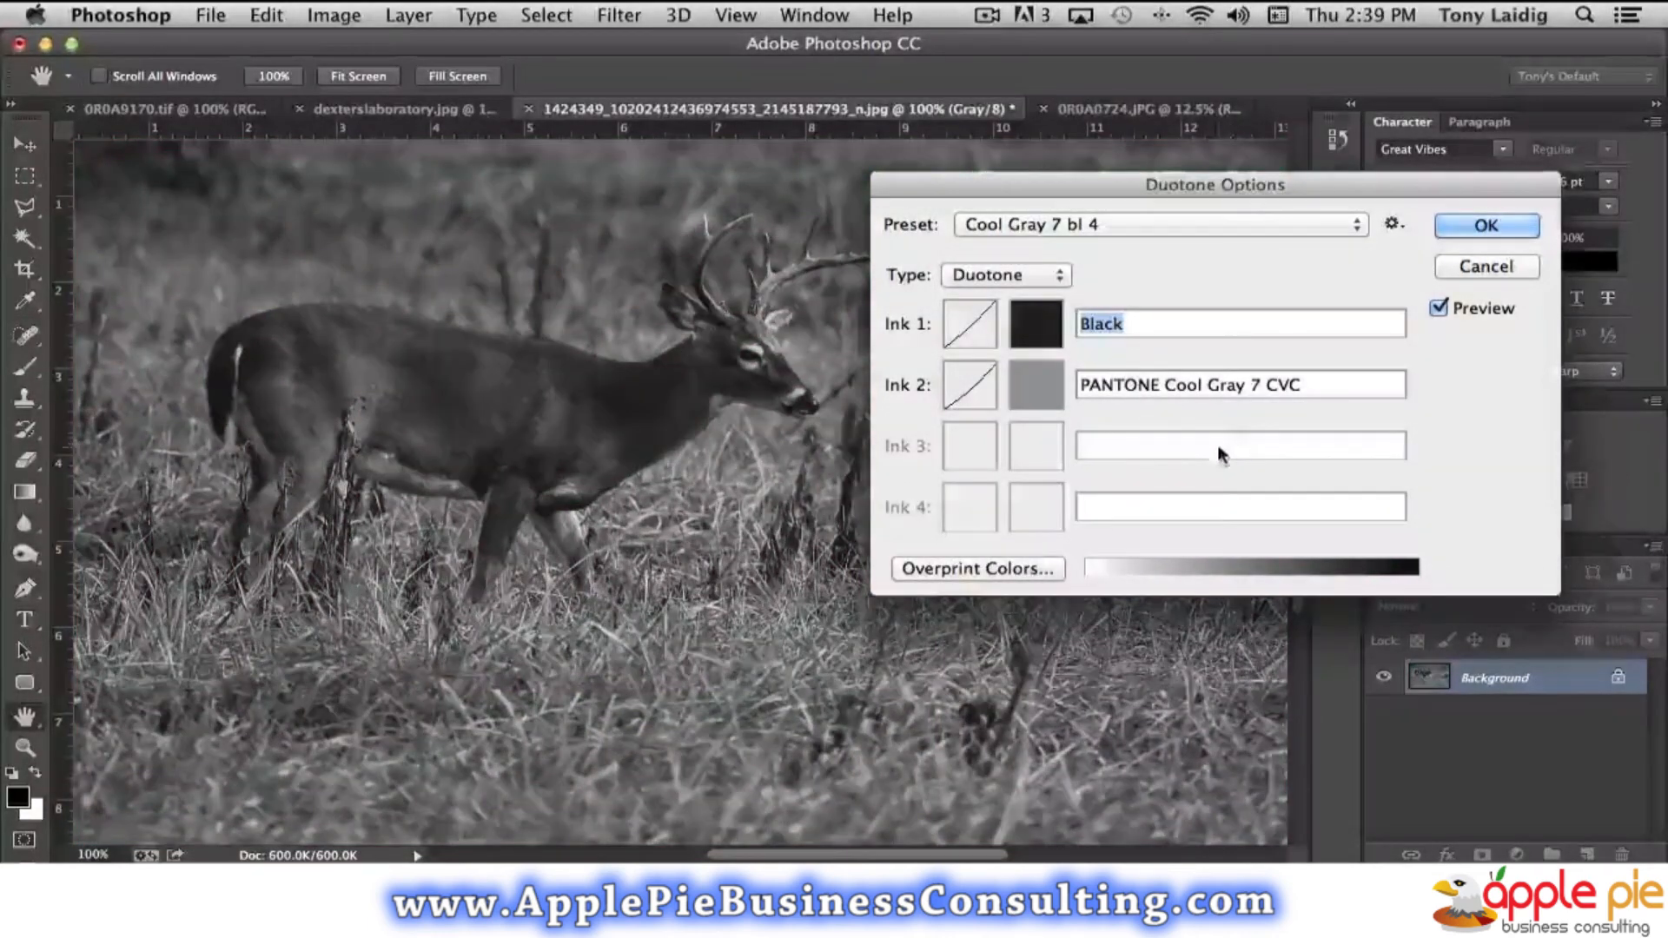
{"action": "left_click", "coordinate": [1477, 225]}
{"action": "key", "text": "v"}
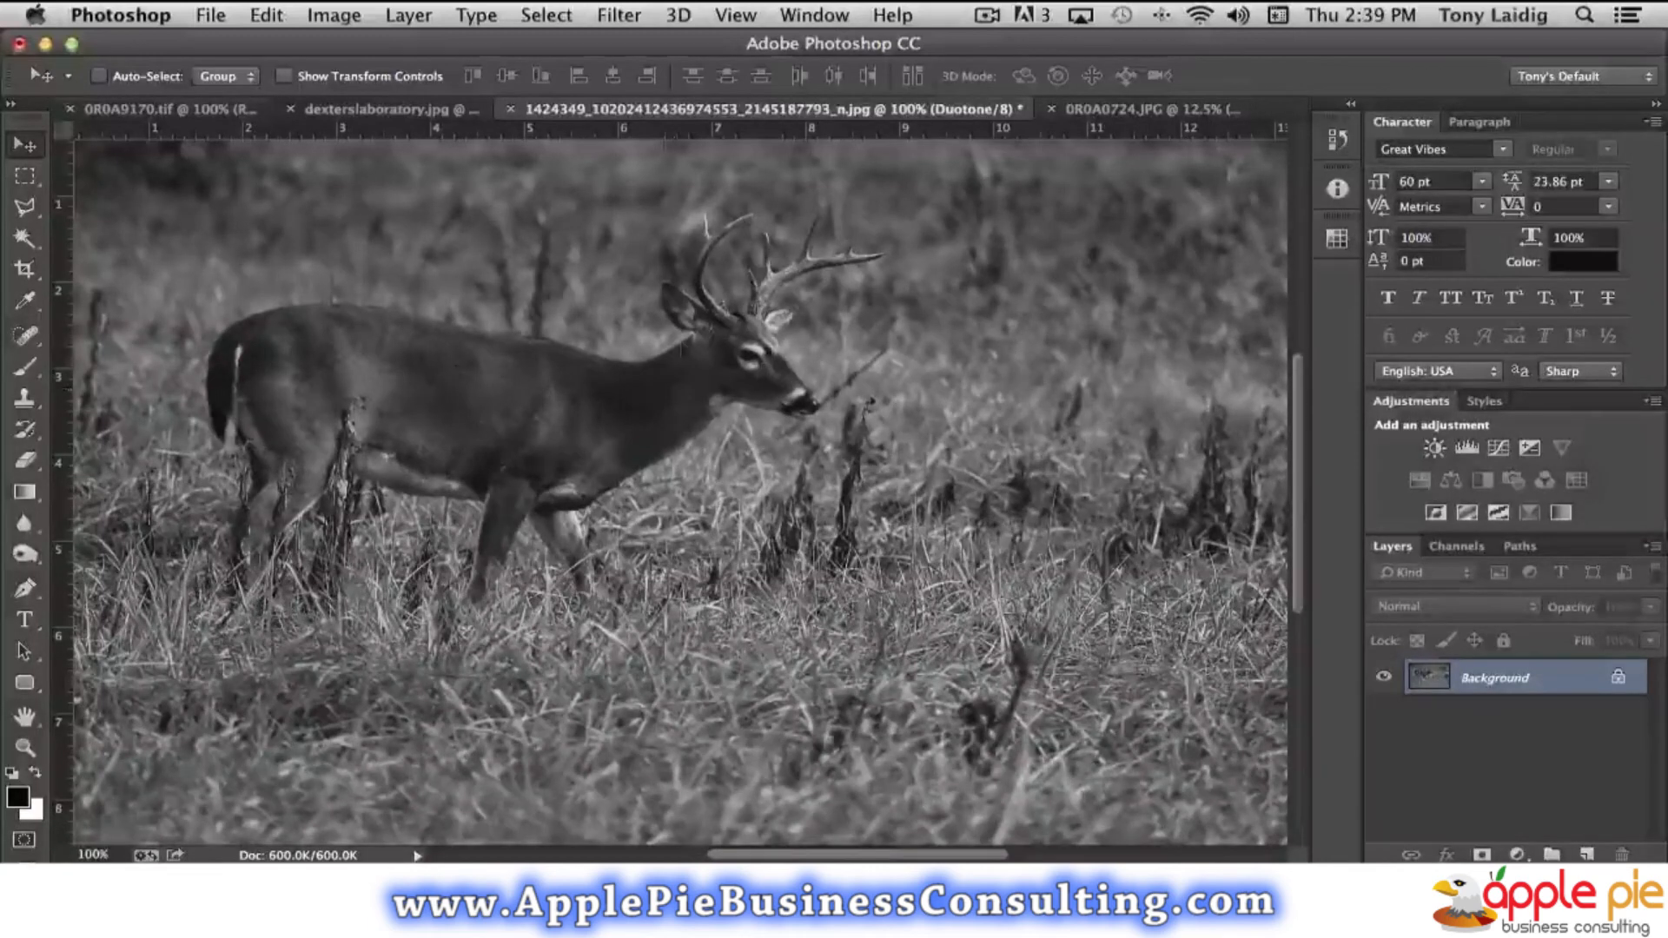
- Convert the duotone deer photo to RGB Color mode
{"action": "left_click", "coordinate": [333, 15]}
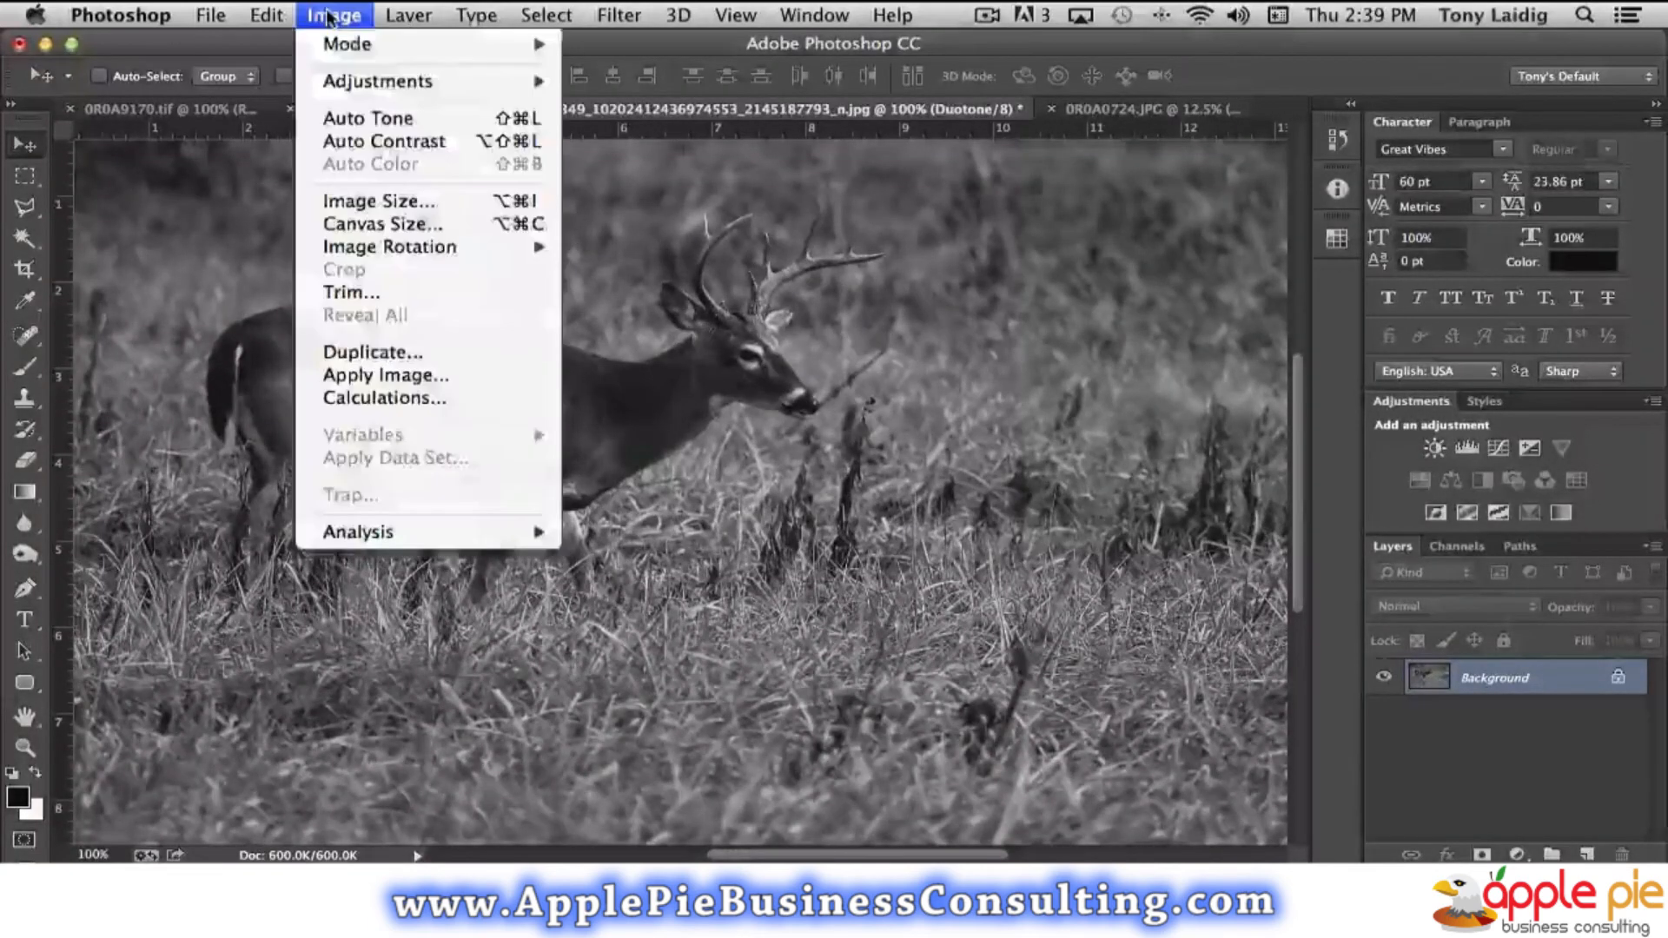
{"action": "mouse_move", "coordinate": [342, 44]}
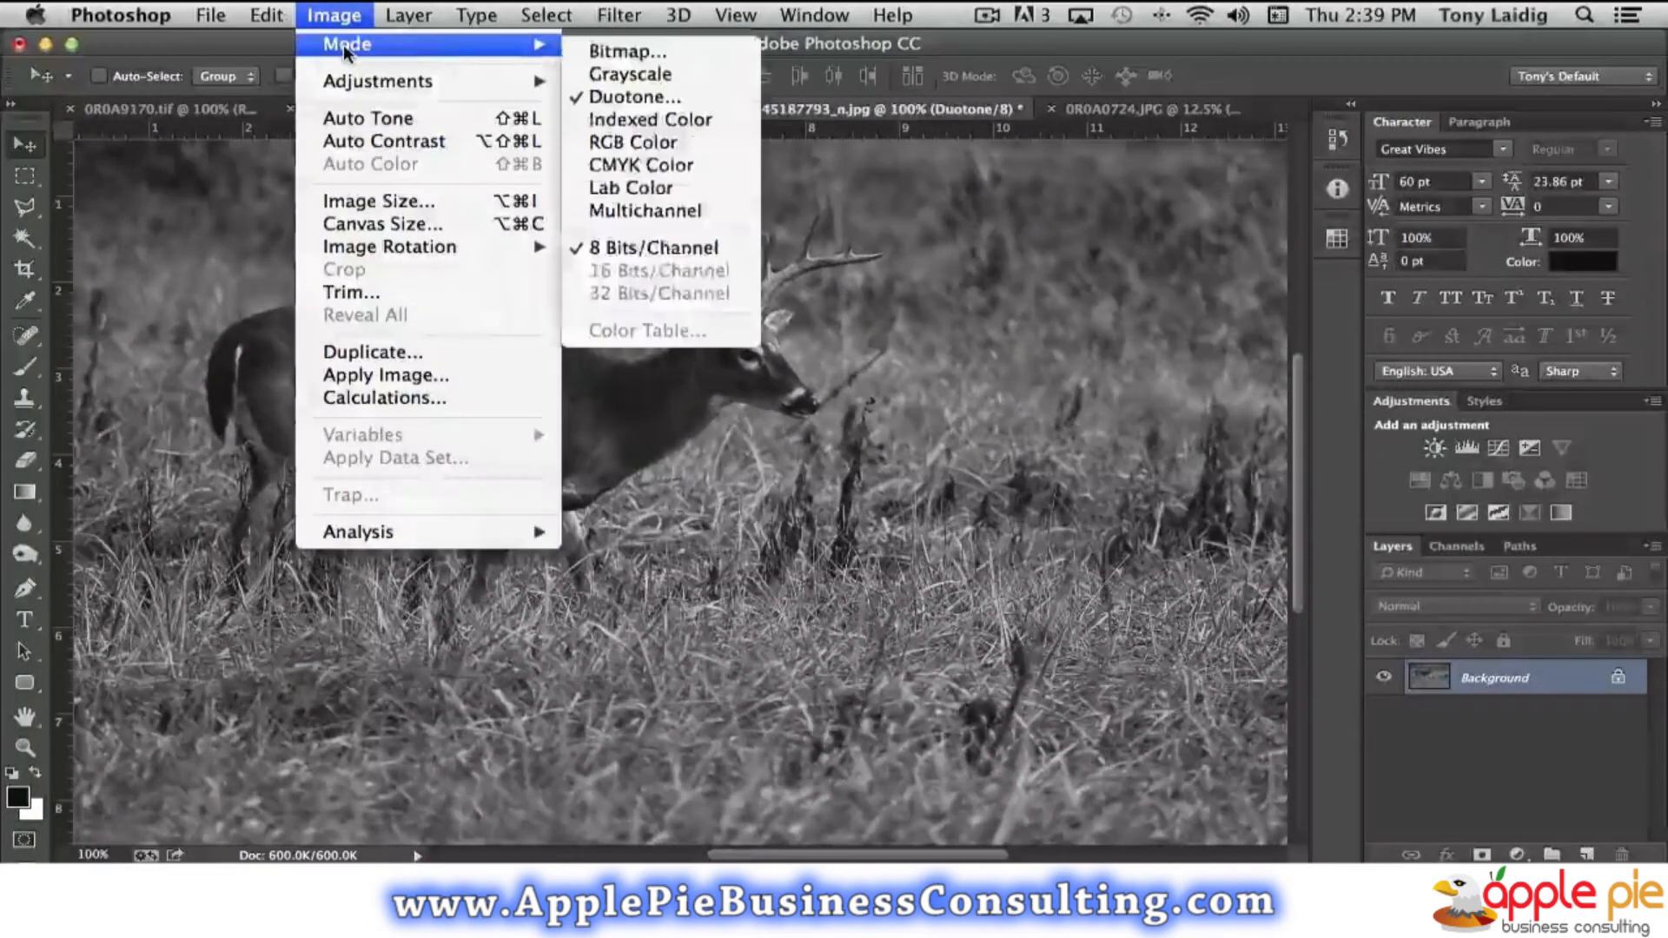
{"action": "left_click", "coordinate": [650, 142]}
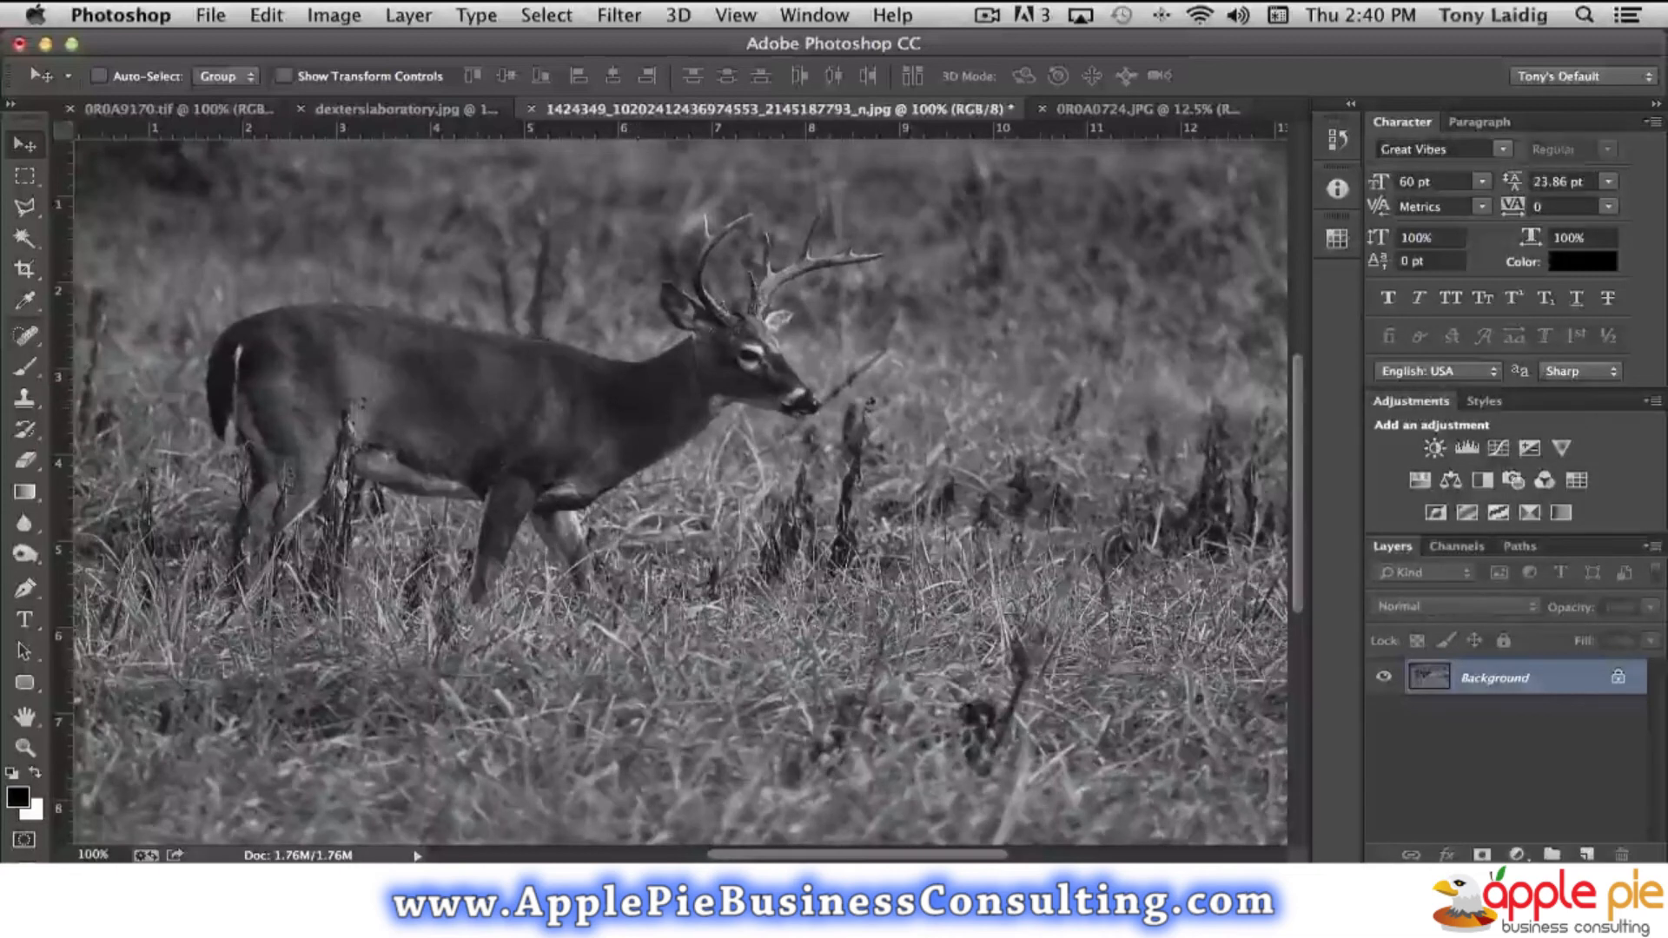
{"action": "left_click", "coordinate": [997, 16]}
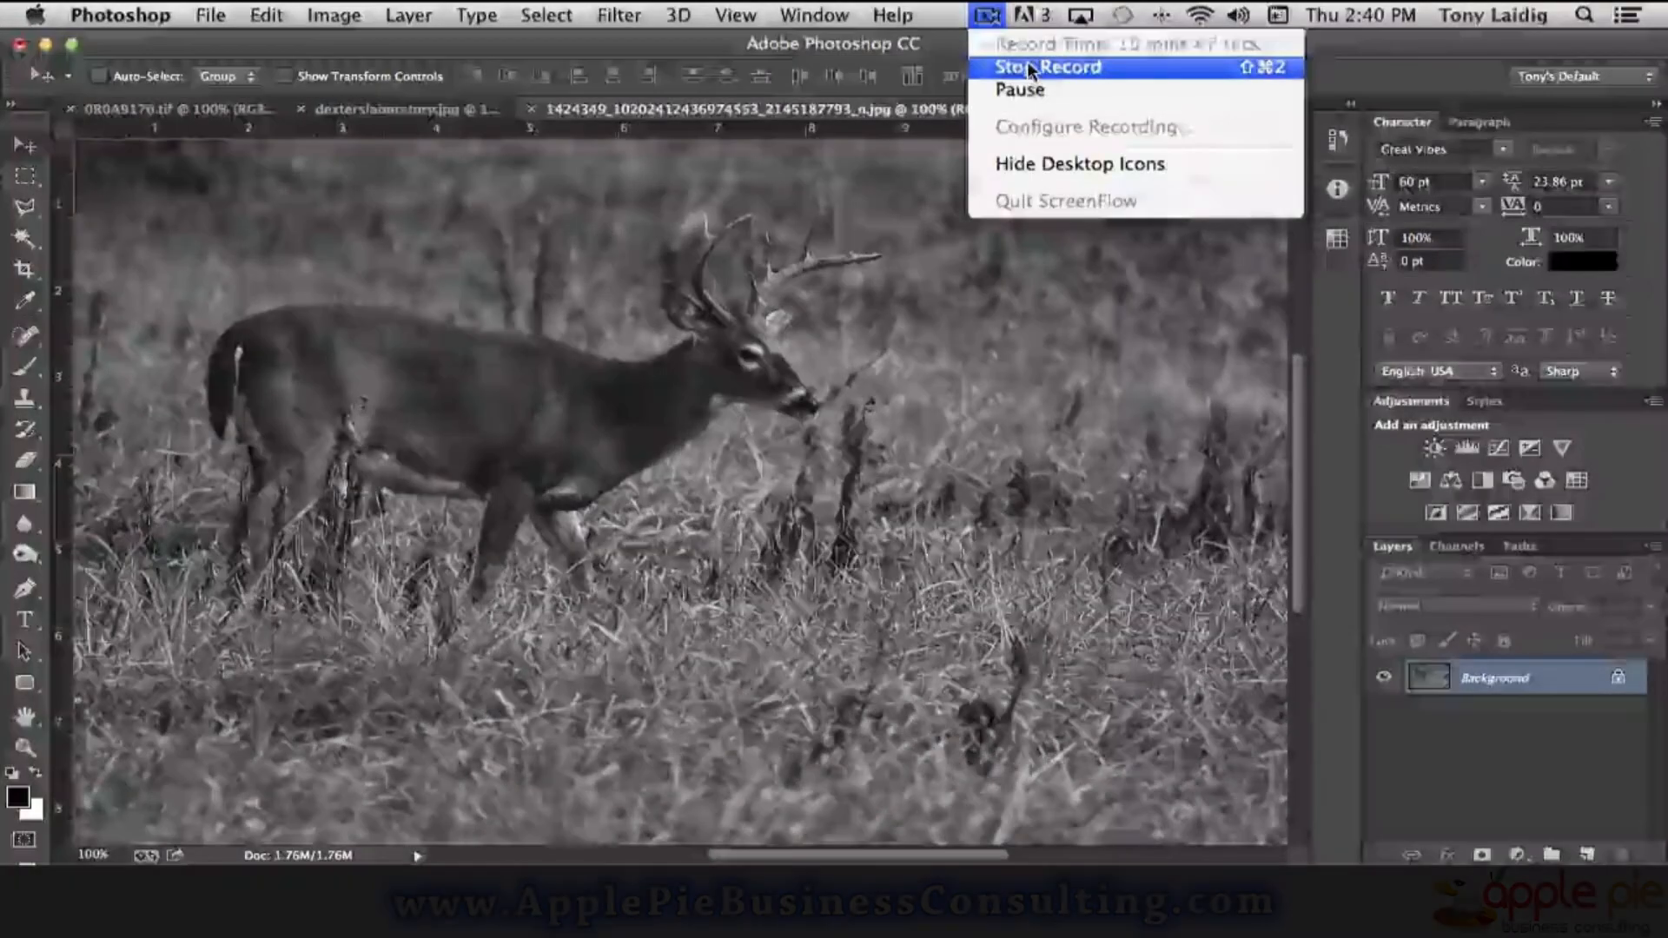